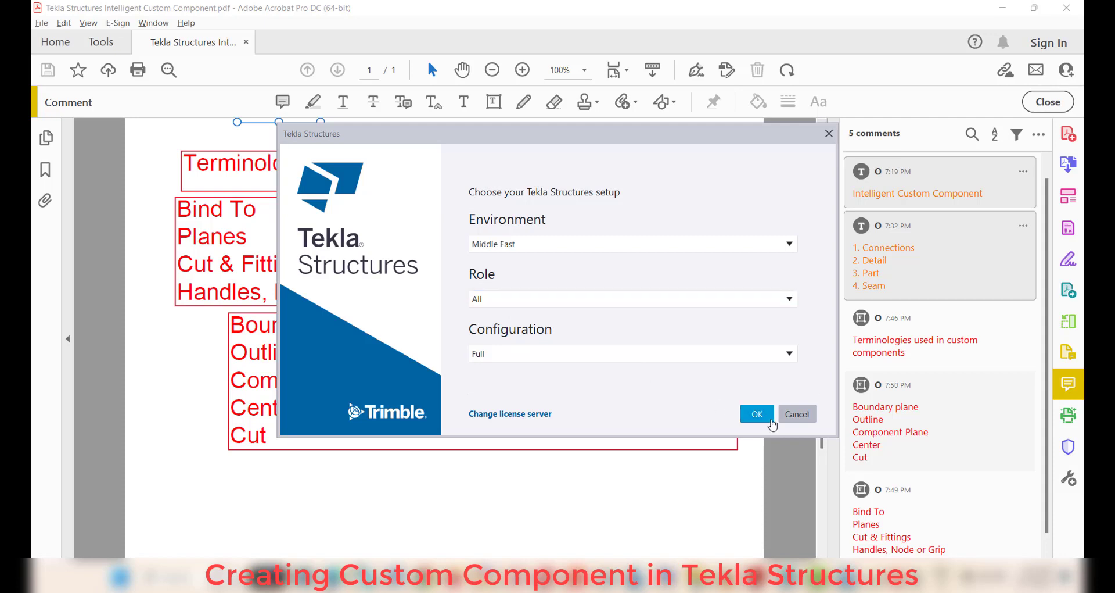
# Accept the Middle East, All, Full setup and create a single-user model named Custom Component-1 from the Blank template
pyautogui.click(749, 416)
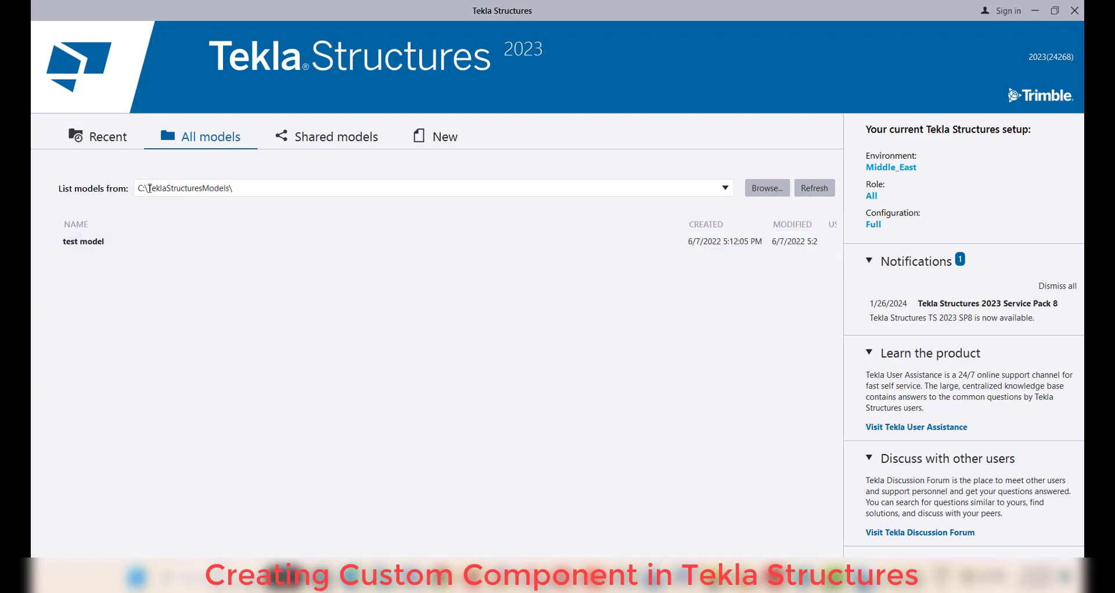
pyautogui.click(430, 141)
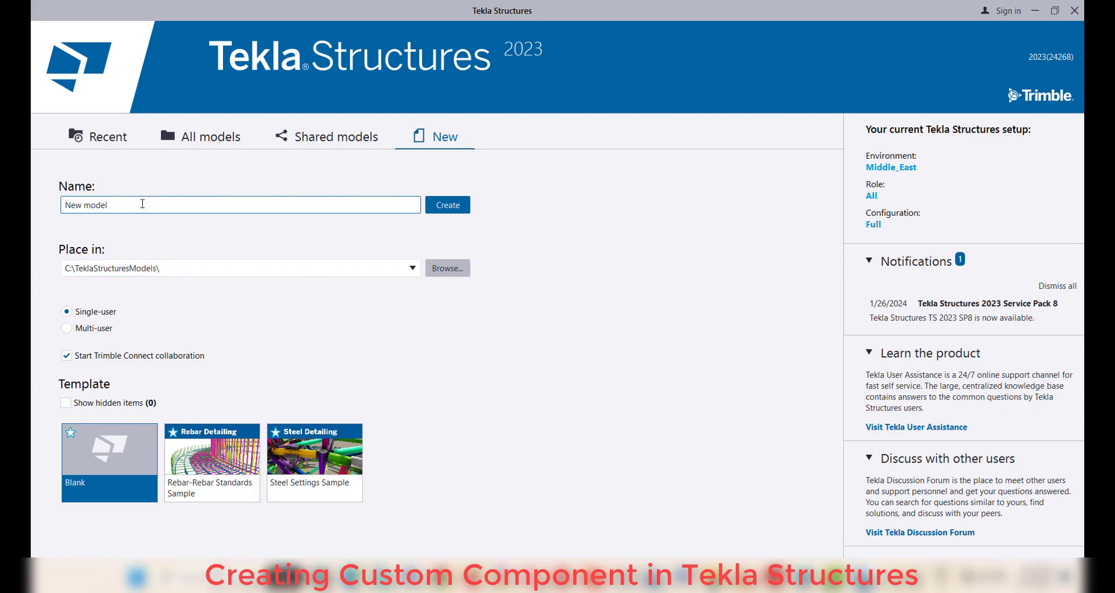
pyautogui.moveTo(142, 202); pyautogui.dragTo(32, 189)
pyautogui.write('Custom Component-1')
pyautogui.click(105, 445)
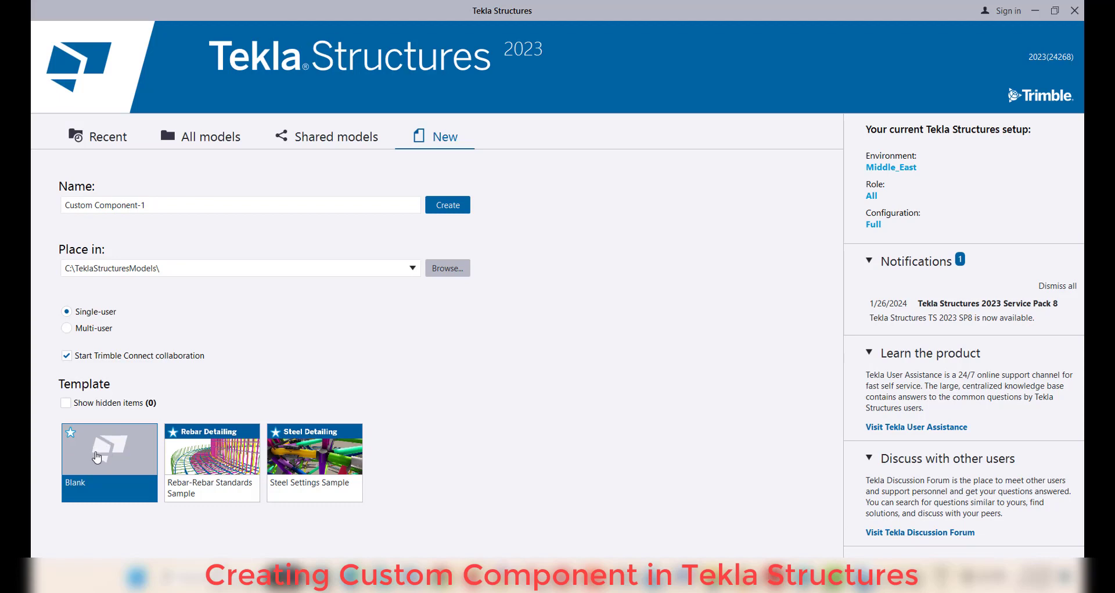
pyautogui.click(450, 205)
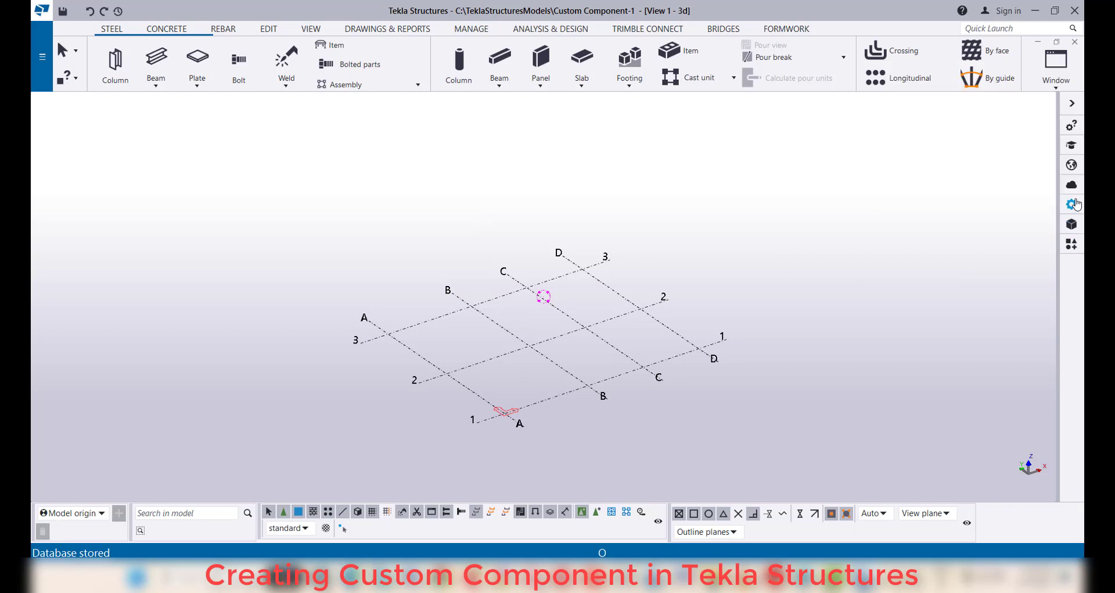
# Set the rectangular grid's X coordinates to 0.00 6000.00 4*4000.00 and its Y coordinates to 0.00 4*6000.00
pyautogui.click(1070, 205)
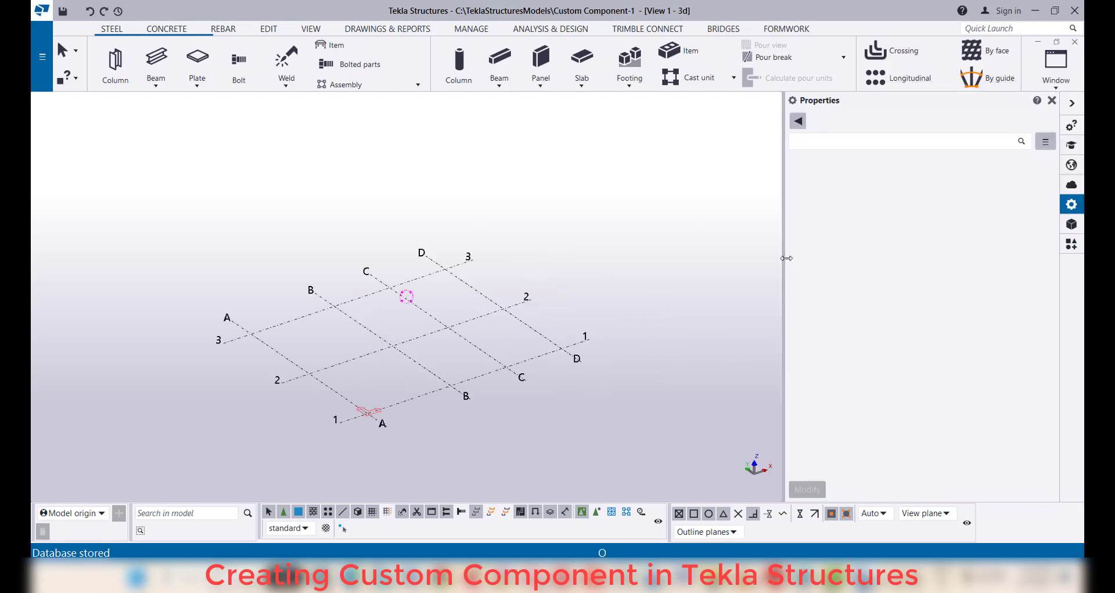
pyautogui.click(474, 323)
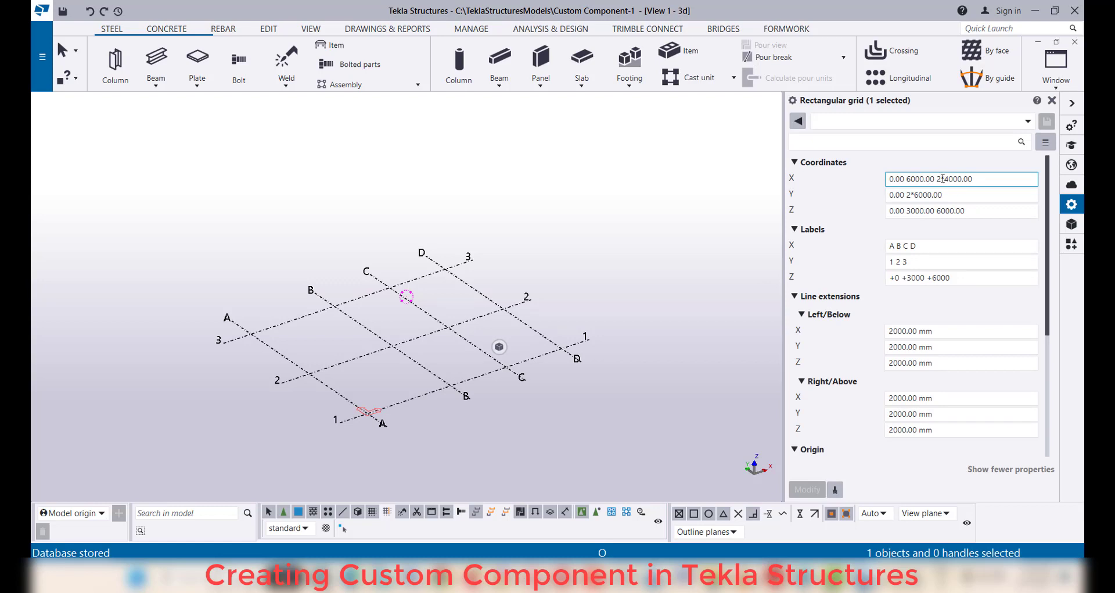
pyautogui.click(939, 178)
pyautogui.moveTo(938, 179); pyautogui.dragTo(942, 178)
pyautogui.write('4')
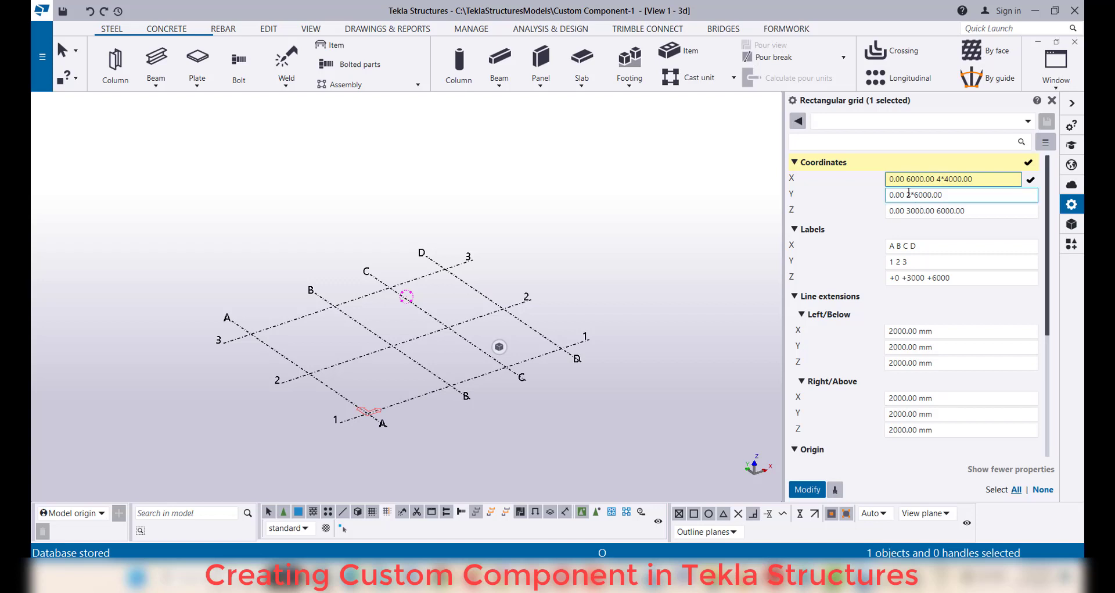
pyautogui.moveTo(908, 193); pyautogui.dragTo(913, 194)
pyautogui.write('4')
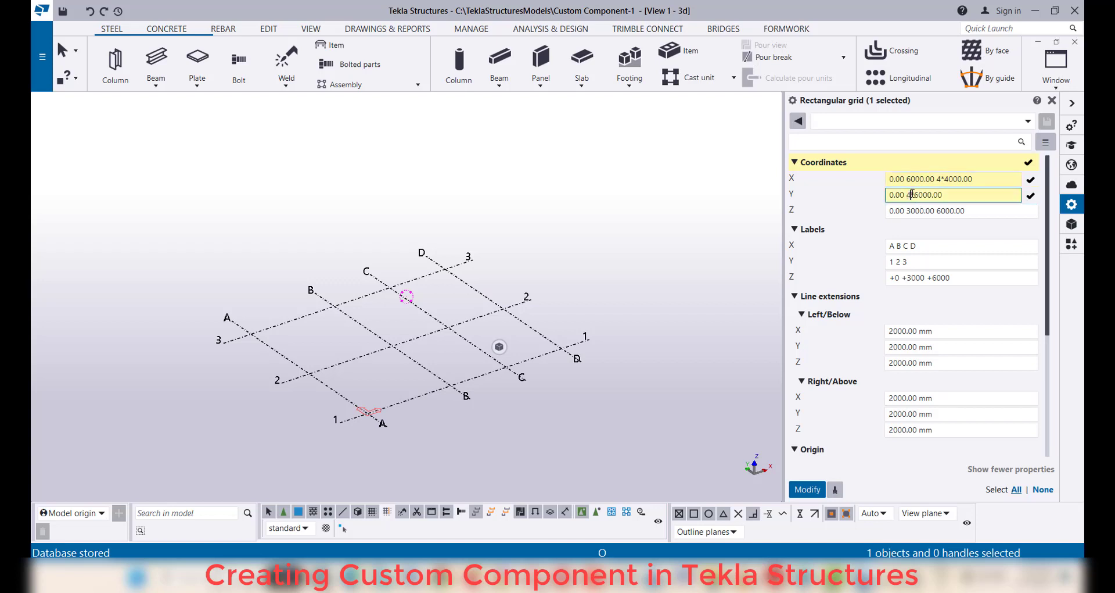
pyautogui.press('Return')
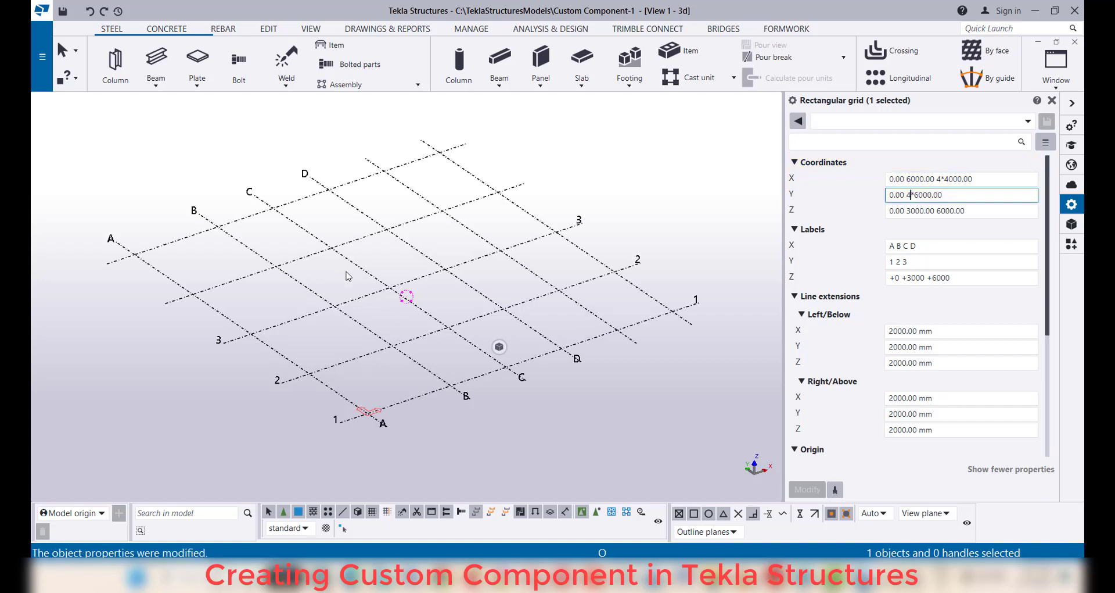
# Extend the grid labels to A B C D E F in X and 1 2 3 4 5 in Y
pyautogui.click(945, 244)
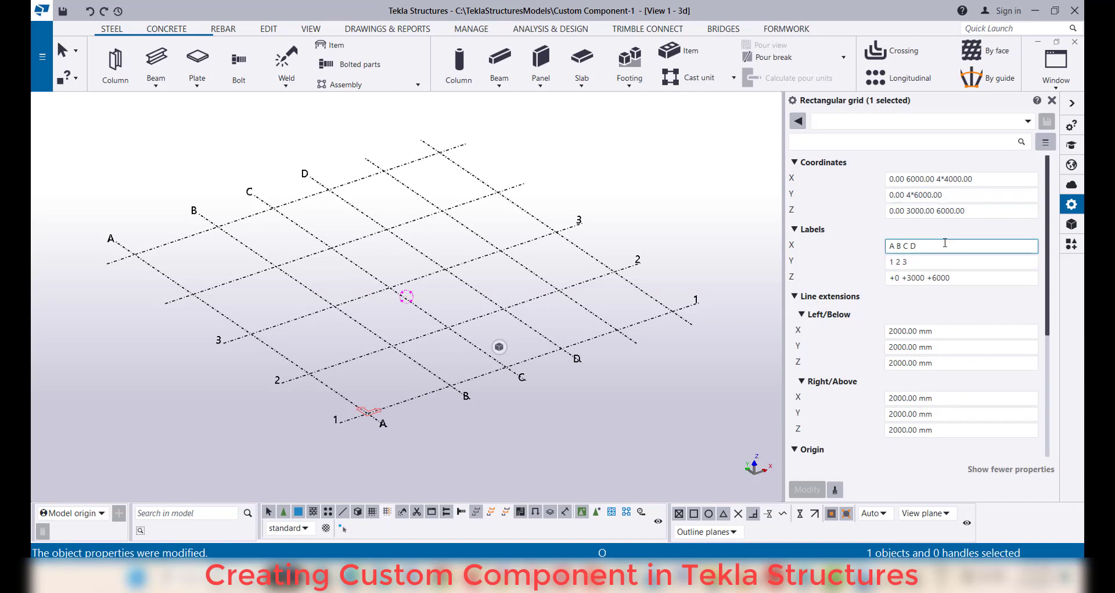
pyautogui.write('E F')
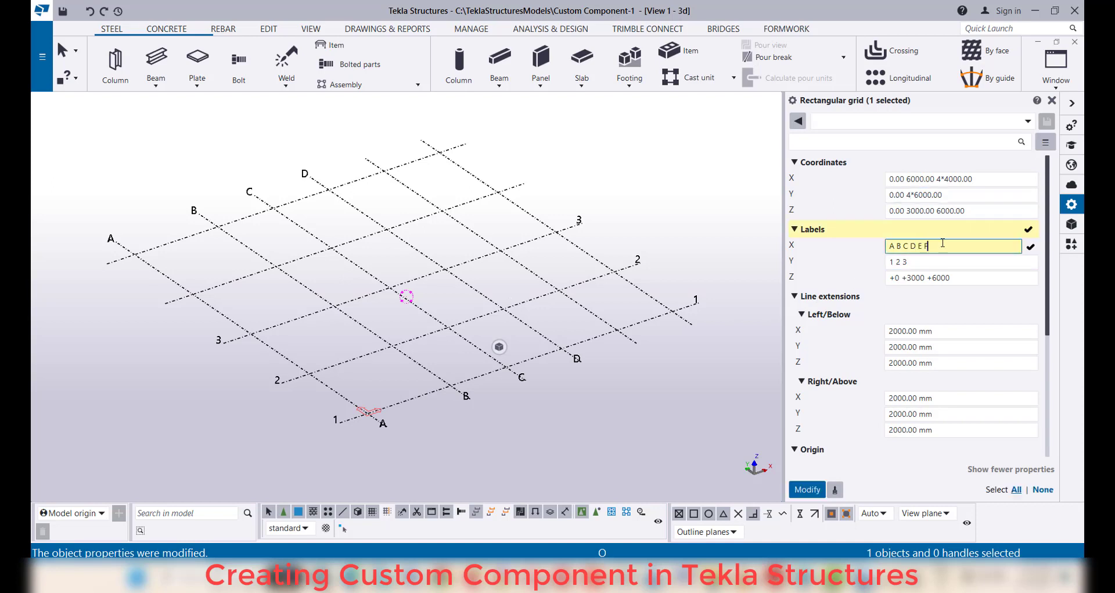
pyautogui.click(935, 262)
pyautogui.write('4 5')
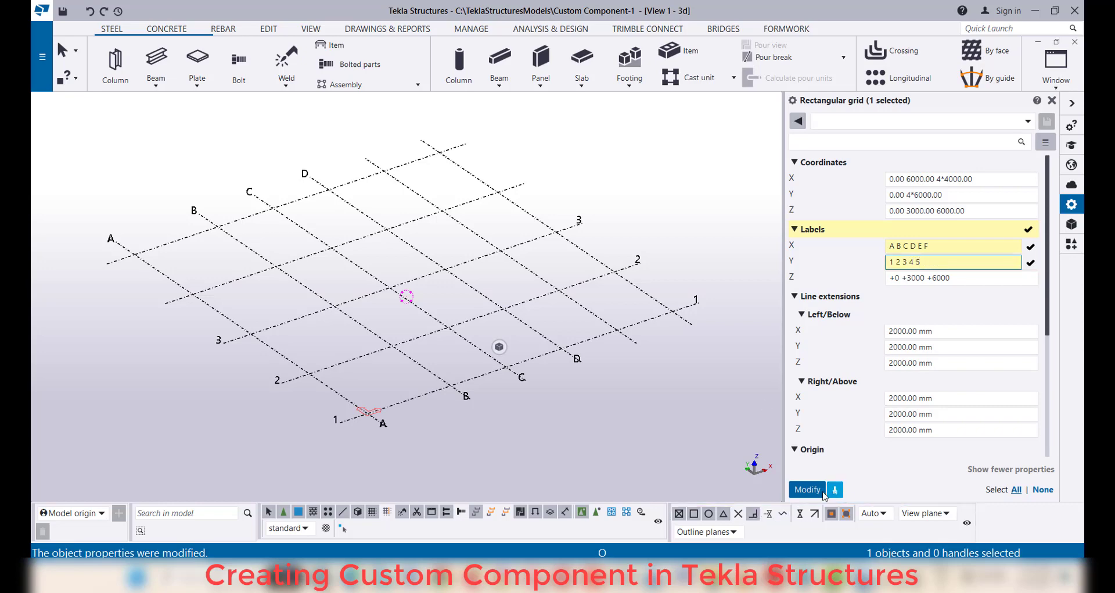
pyautogui.click(807, 489)
pyautogui.scroll(-2, 428, 301)
pyautogui.scroll(2, 491, 317)
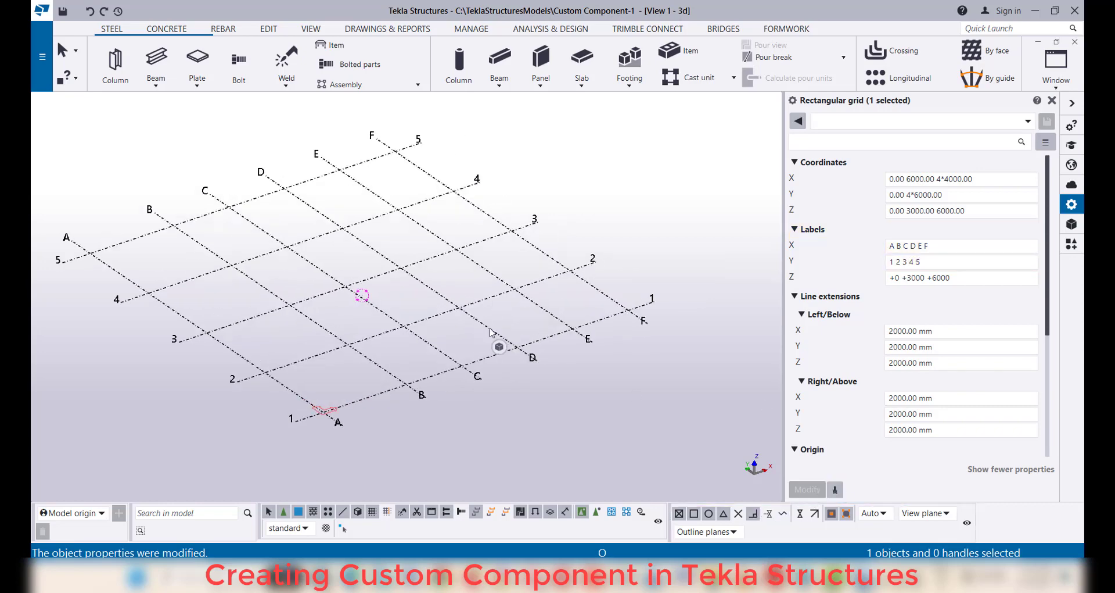
pyautogui.click(470, 434)
# Model a steel beam with profile UB406*140*39 along grid line 3, from grid A to grid F
pyautogui.scroll(-2, 487, 375)
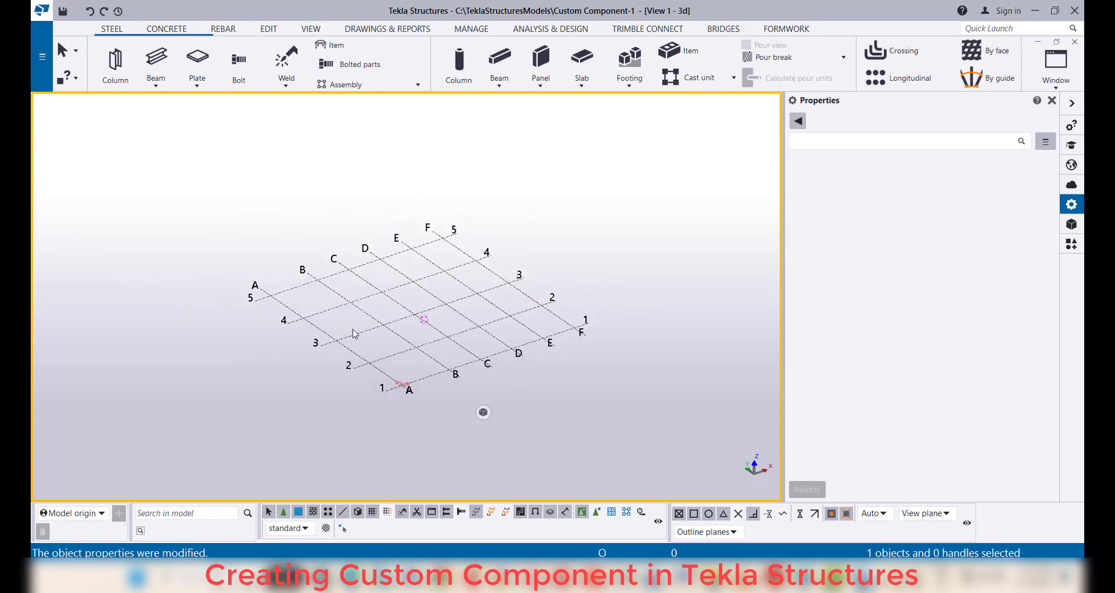
pyautogui.scroll(3, 335, 280)
pyautogui.scroll(-2, 336, 280)
pyautogui.scroll(4, 335, 302)
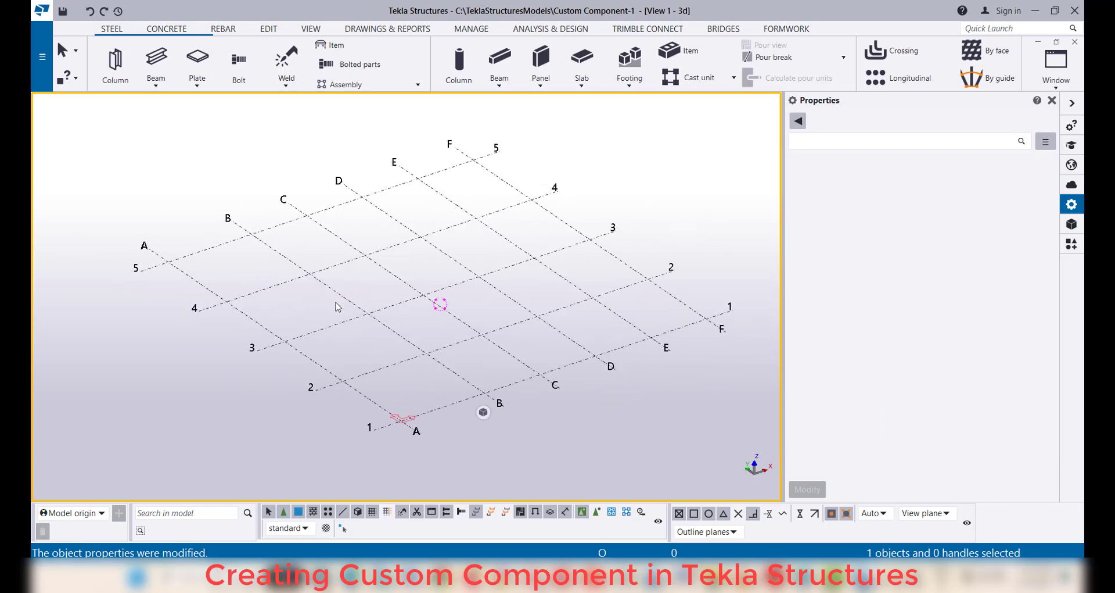
pyautogui.click(166, 64)
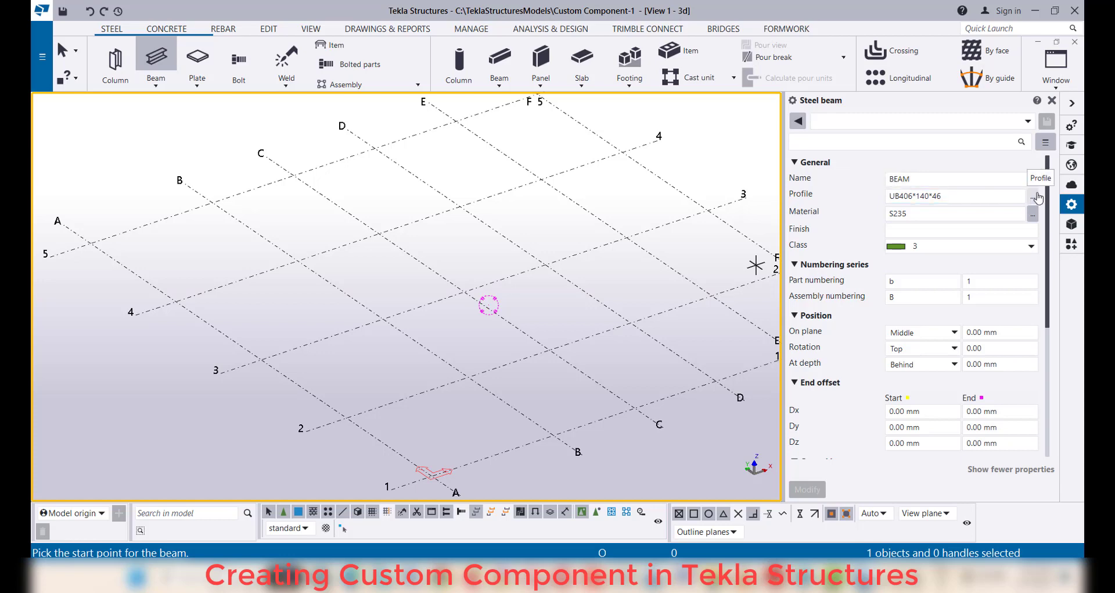
pyautogui.click(1033, 197)
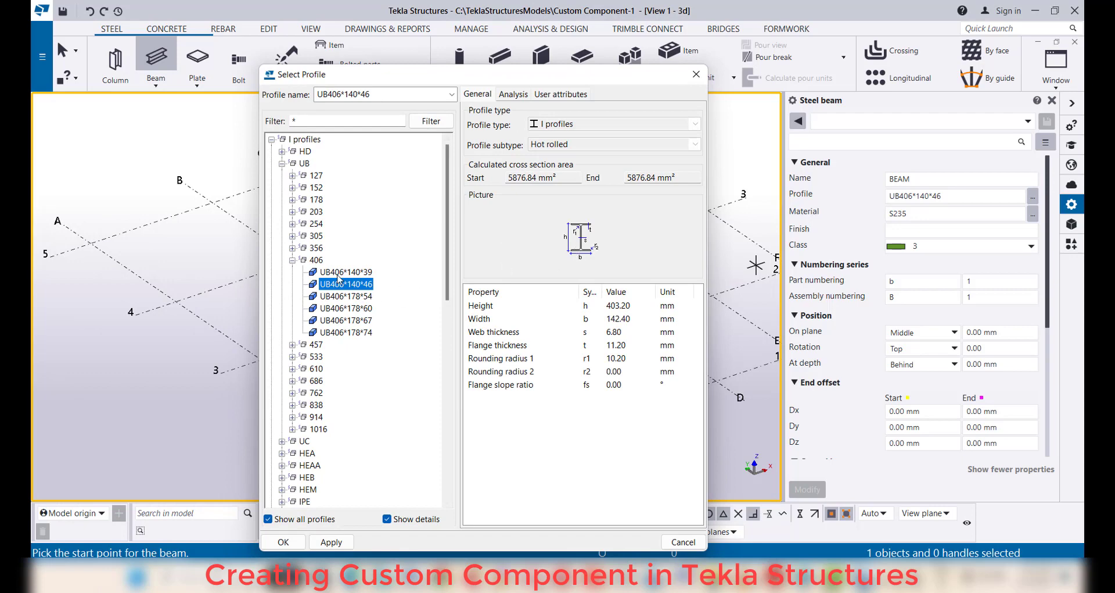
pyautogui.click(339, 273)
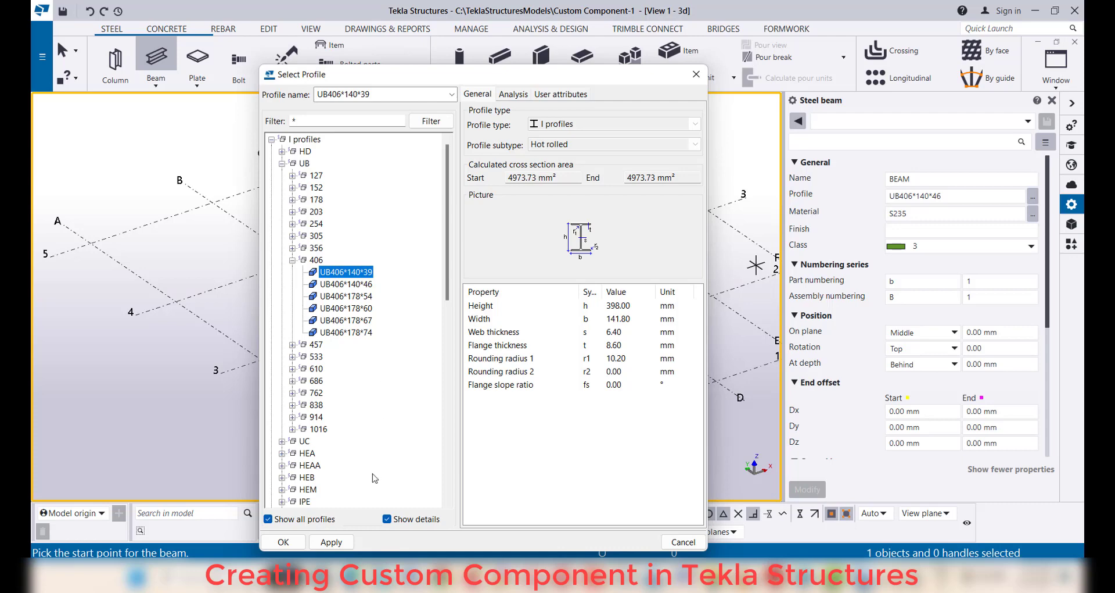
pyautogui.click(296, 546)
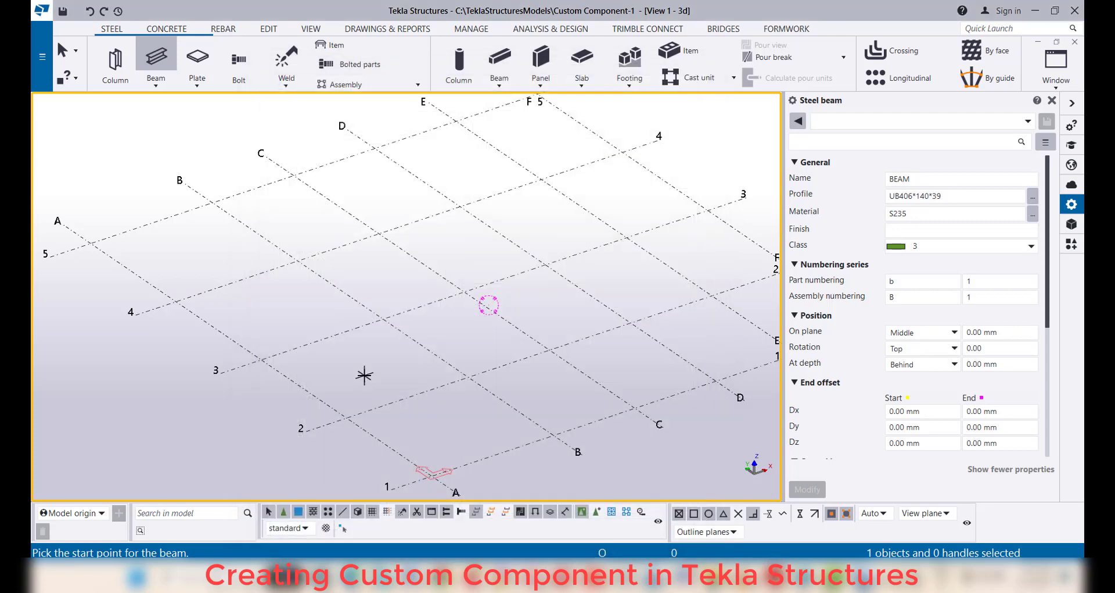
pyautogui.click(261, 359)
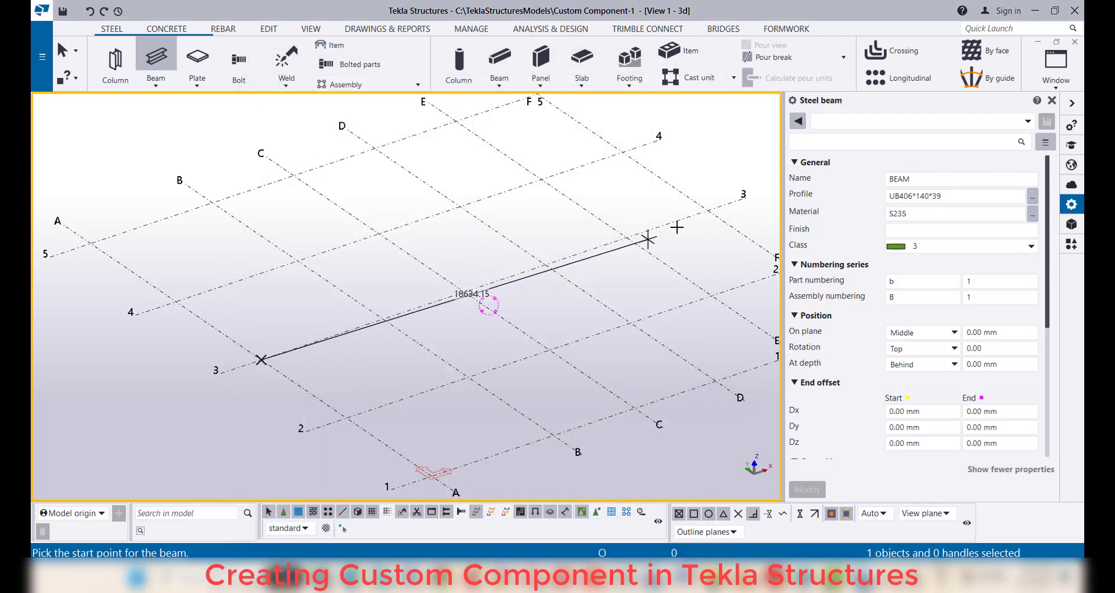
pyautogui.click(706, 210)
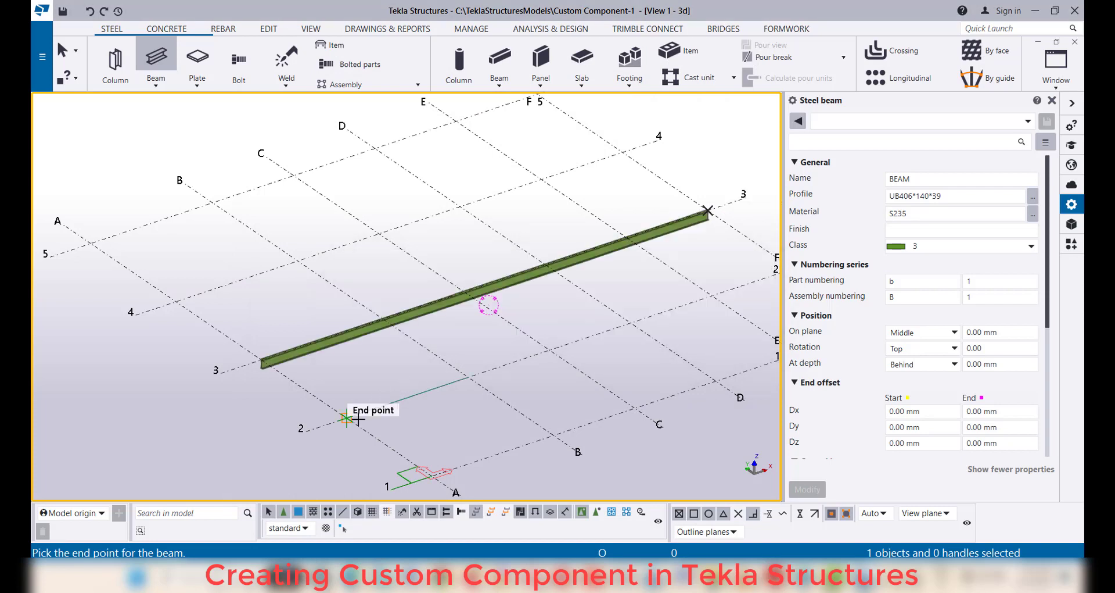
# Add another UB406*140*39 beam along grid line 2 from A to F without expanding the work area
pyautogui.click(347, 417)
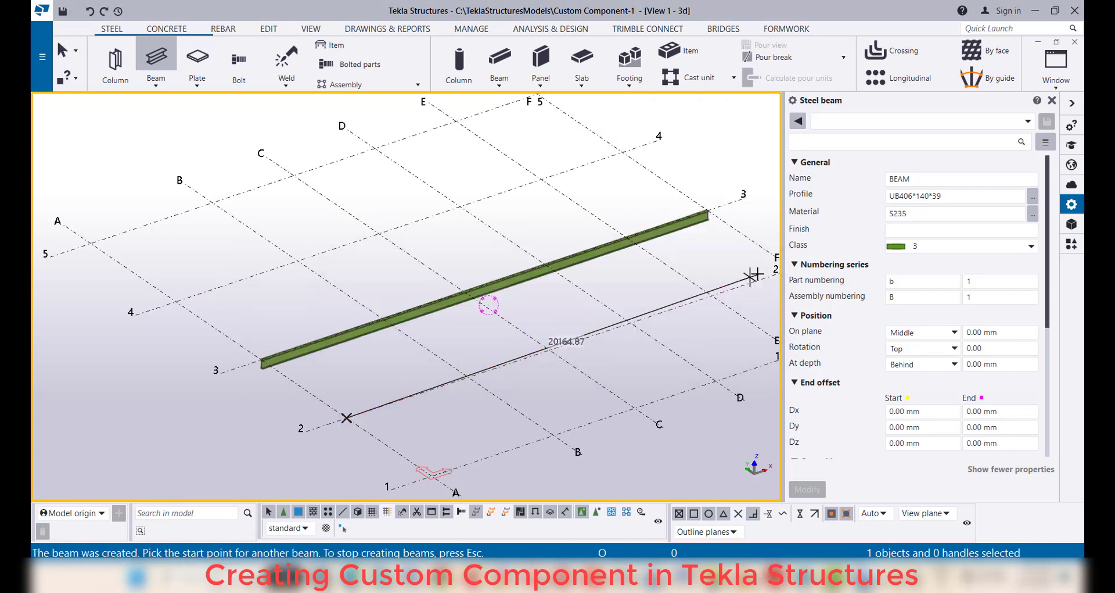
pyautogui.scroll(-1, 523, 290)
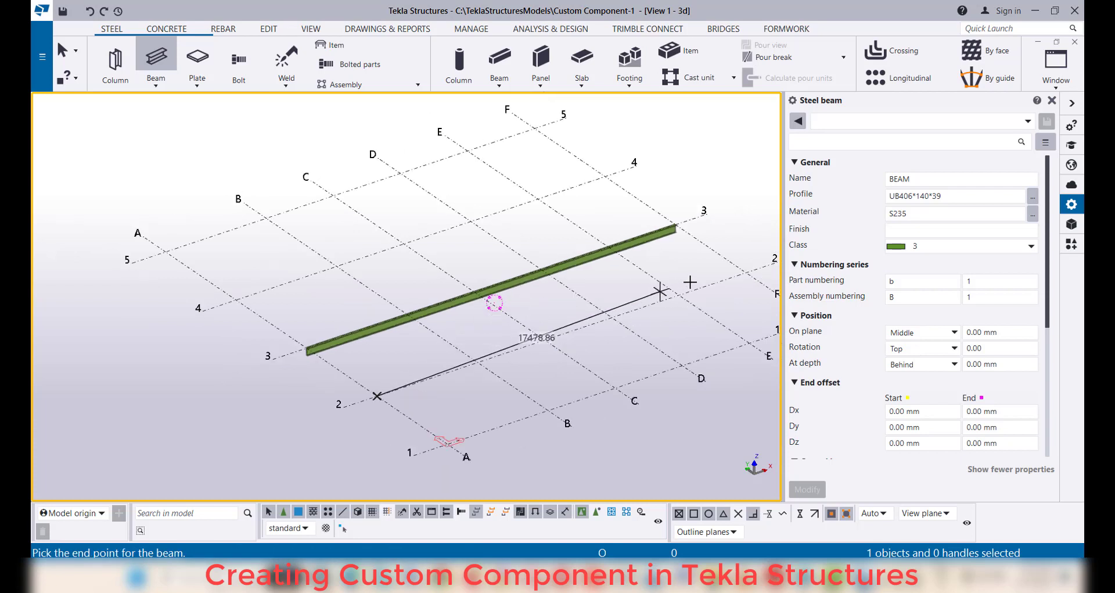
pyautogui.click(747, 274)
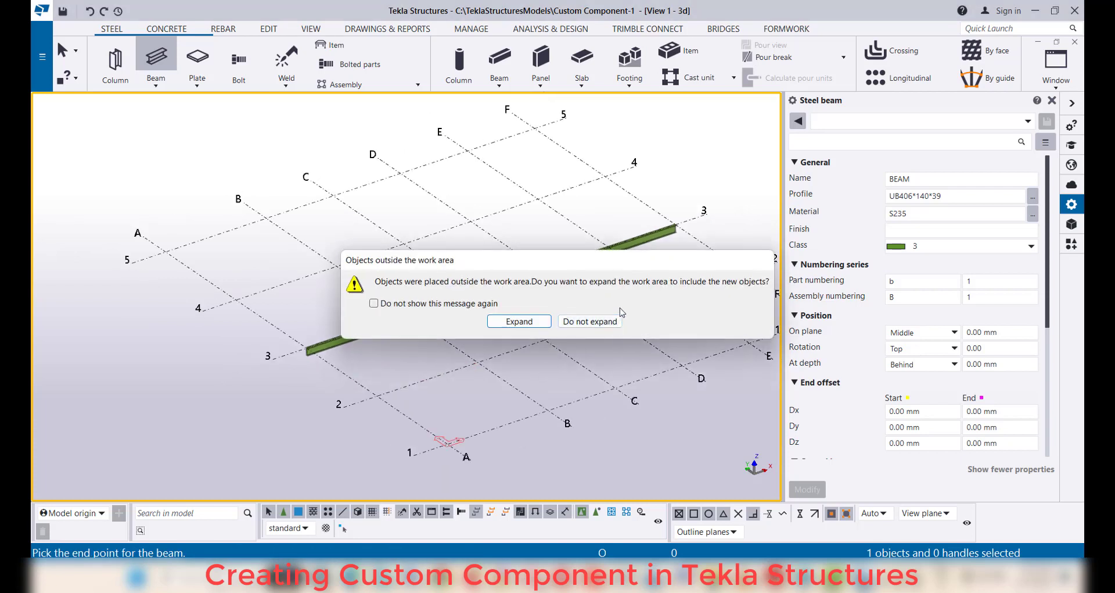
pyautogui.click(590, 321)
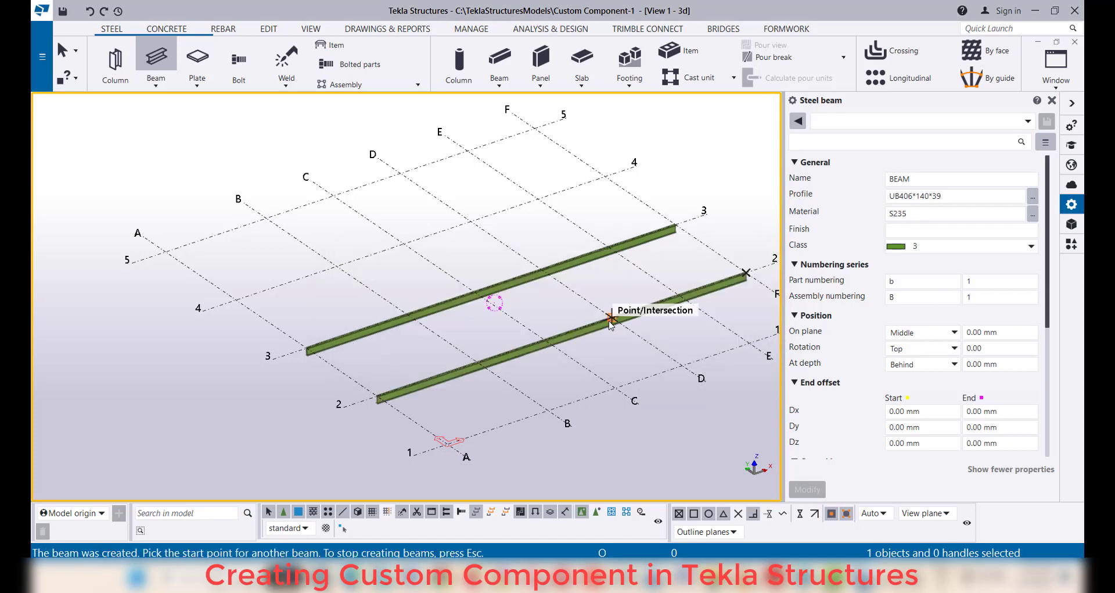
# Add a UB914*419*388 beam along grid line 4 from A to F without expanding the work area
pyautogui.click(1033, 197)
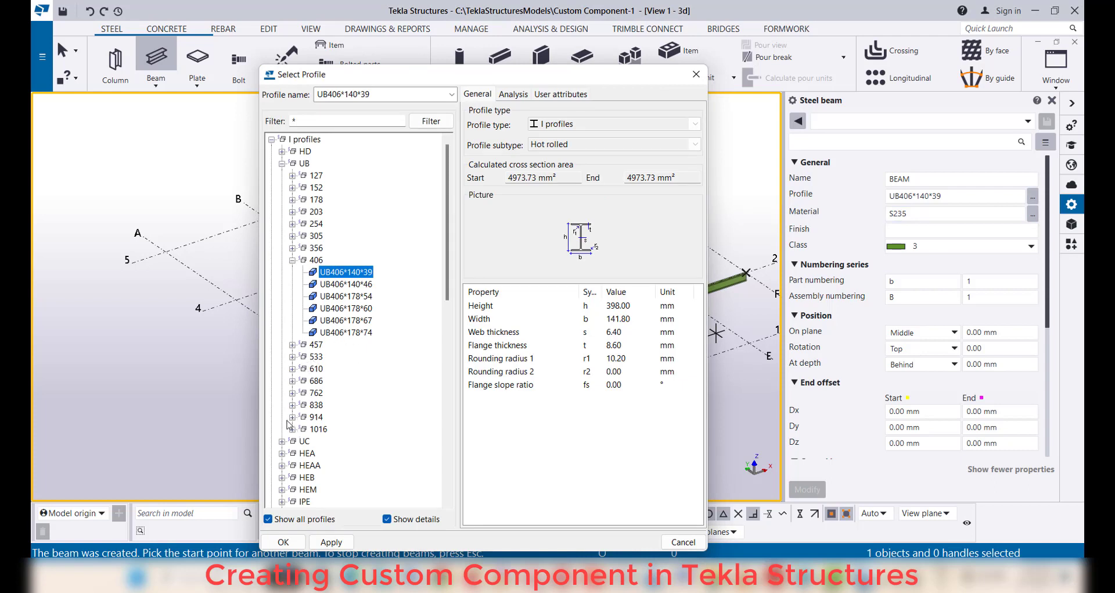
pyautogui.click(292, 417)
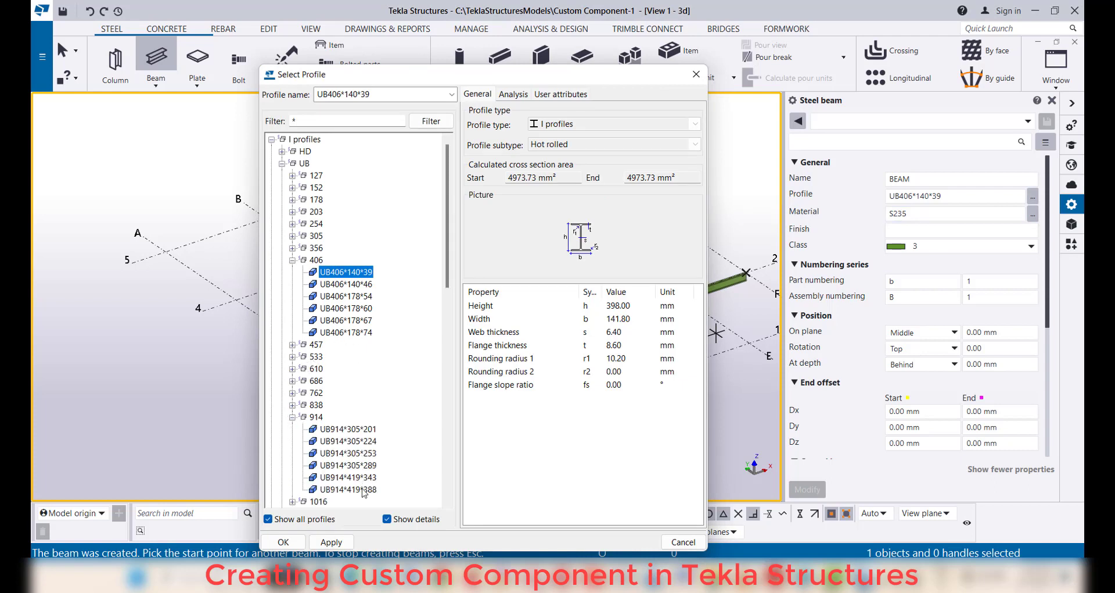
pyautogui.click(349, 489)
pyautogui.click(284, 542)
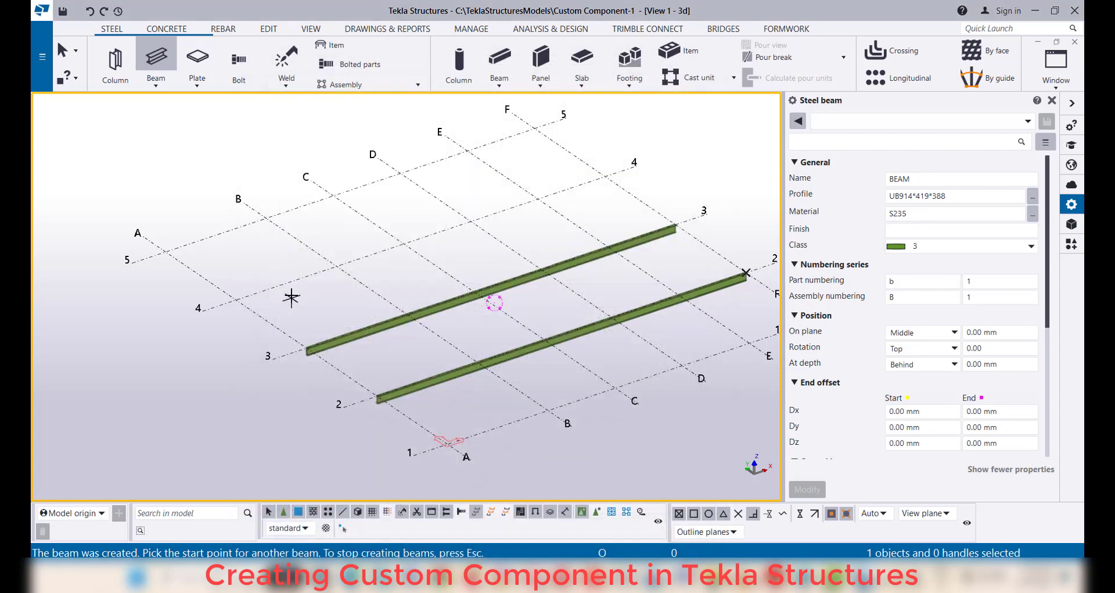
pyautogui.click(235, 299)
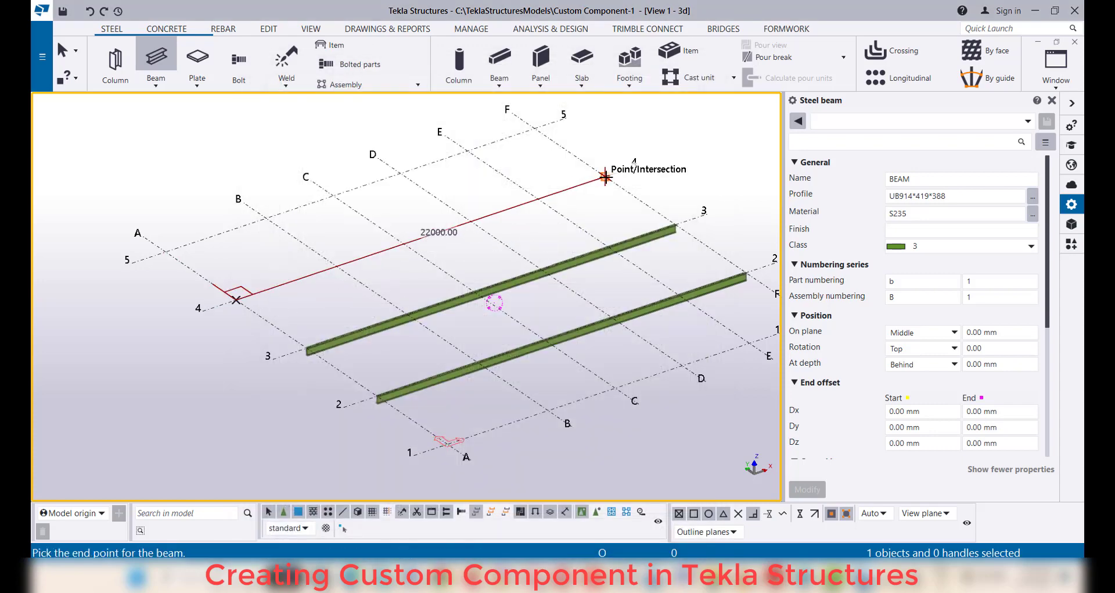
pyautogui.click(605, 176)
pyautogui.click(588, 321)
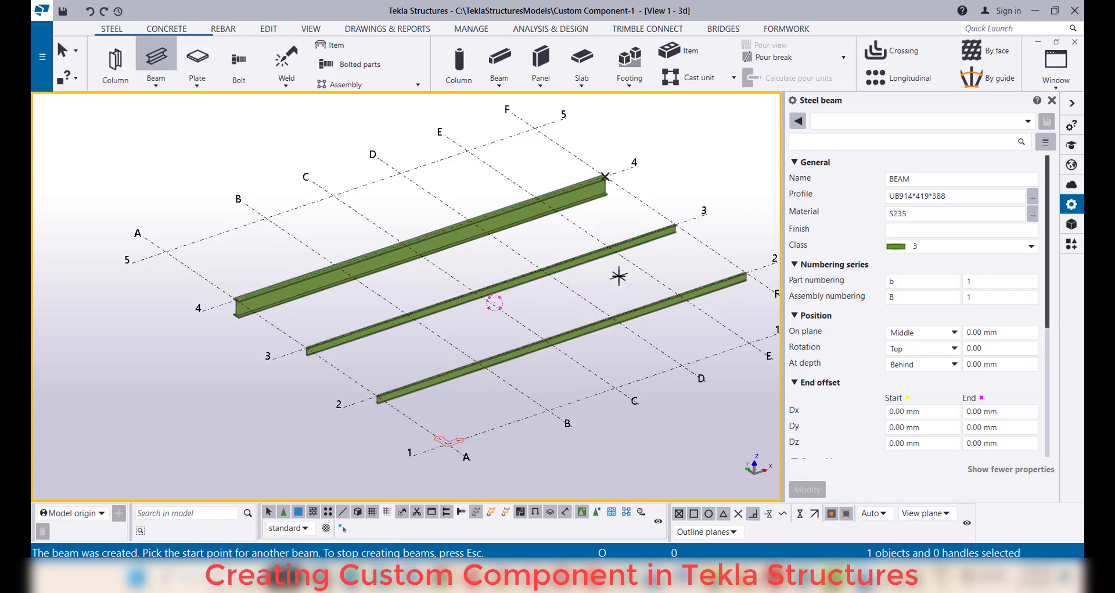
# Add a class 7 beam with profile UB305*102*25 along grid line B from grid 4 to grid 3 without expanding the work area
pyautogui.click(1033, 196)
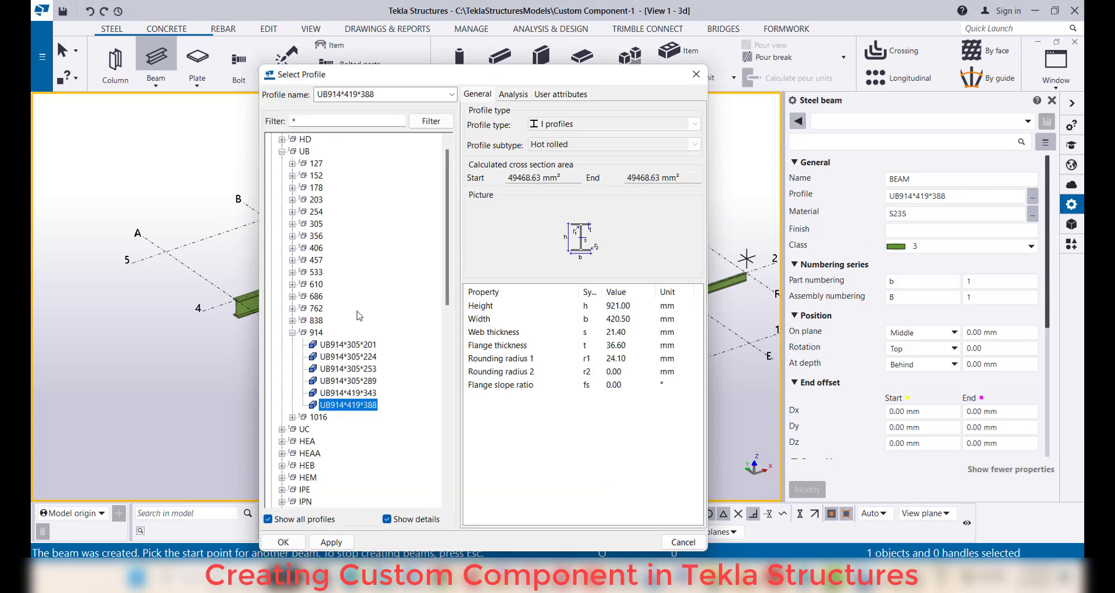
pyautogui.scroll(-5, 365, 296)
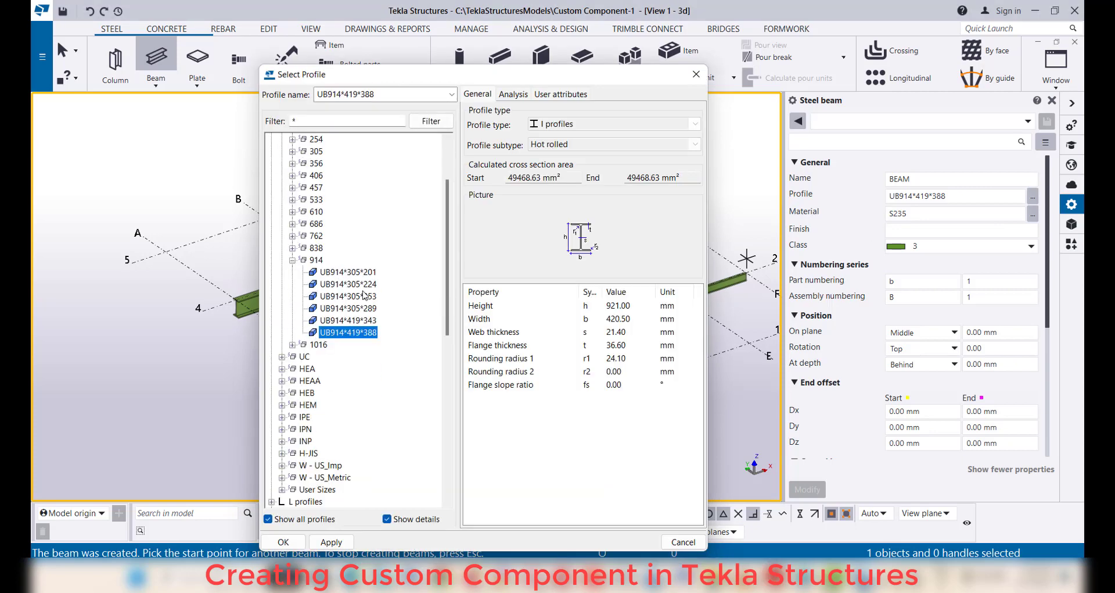
pyautogui.scroll(5, 291, 282)
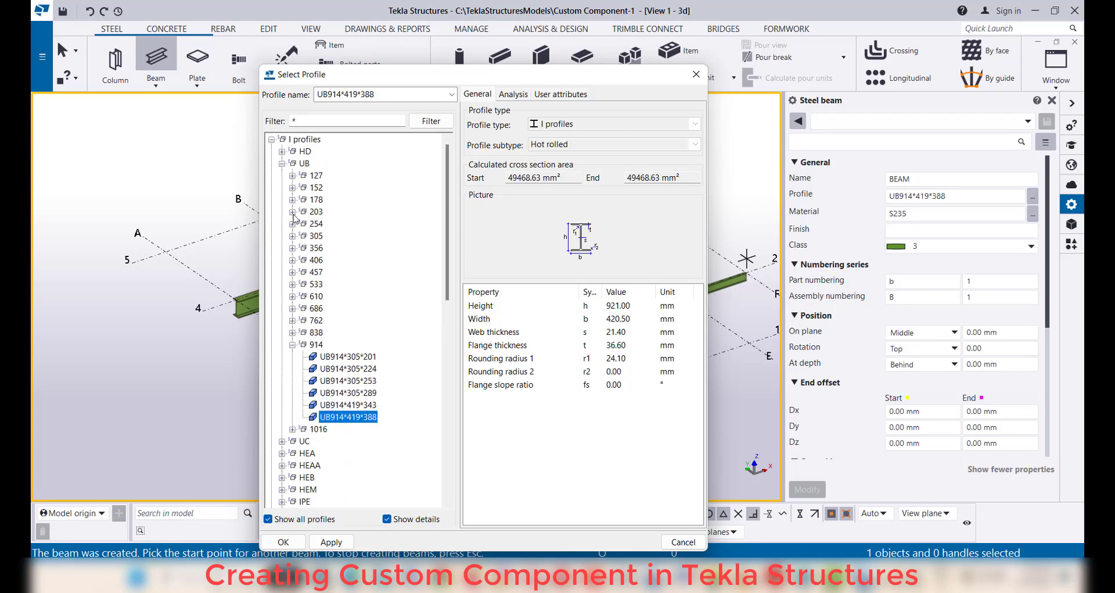
pyautogui.click(292, 200)
pyautogui.click(293, 247)
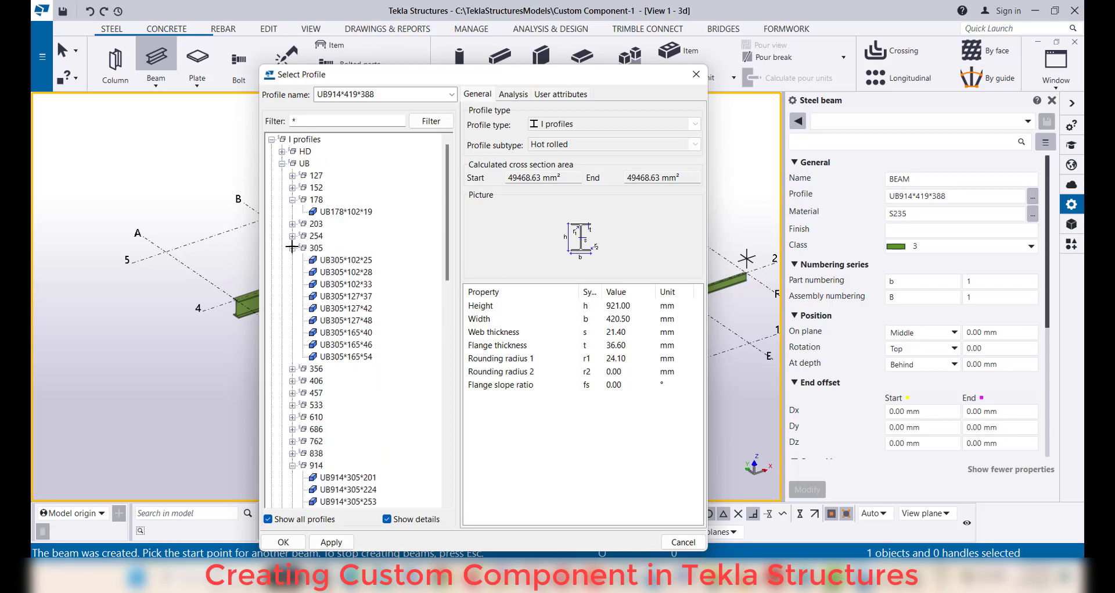
pyautogui.click(345, 261)
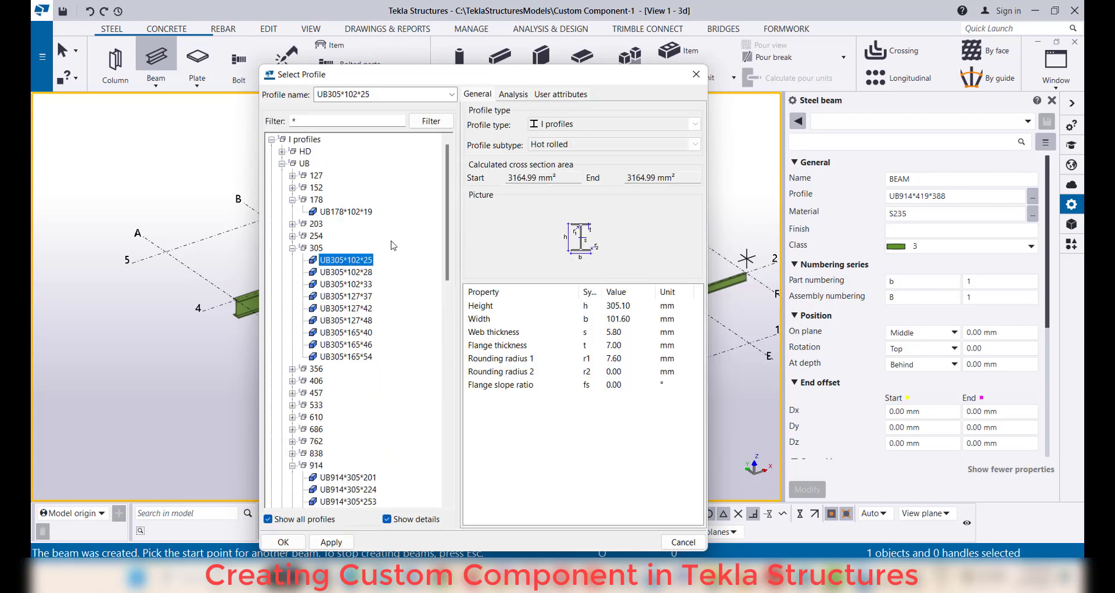
pyautogui.click(284, 541)
pyautogui.click(974, 245)
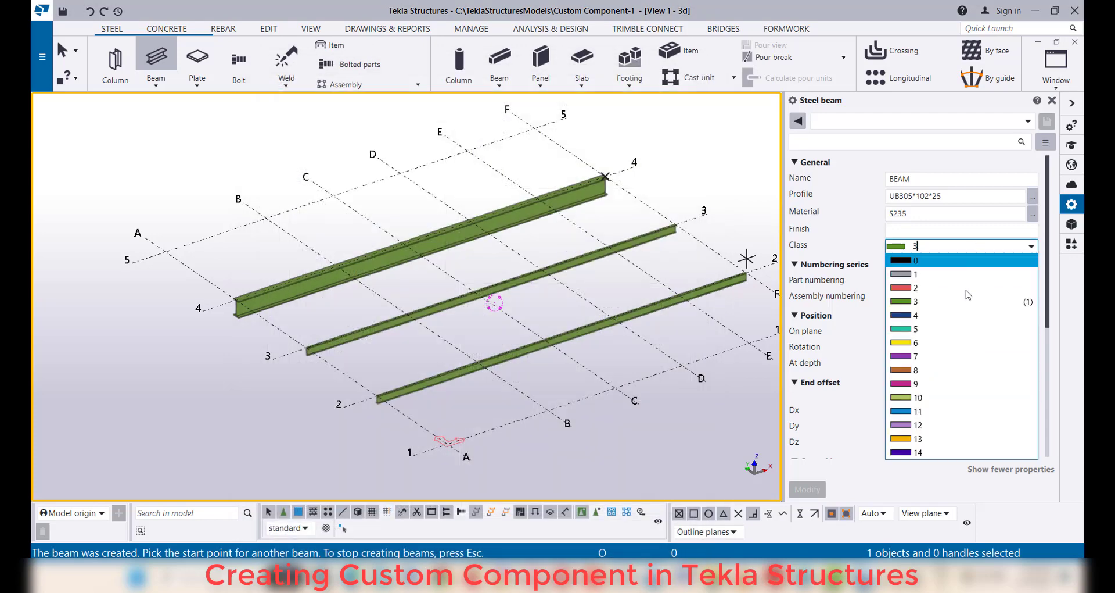
pyautogui.click(930, 356)
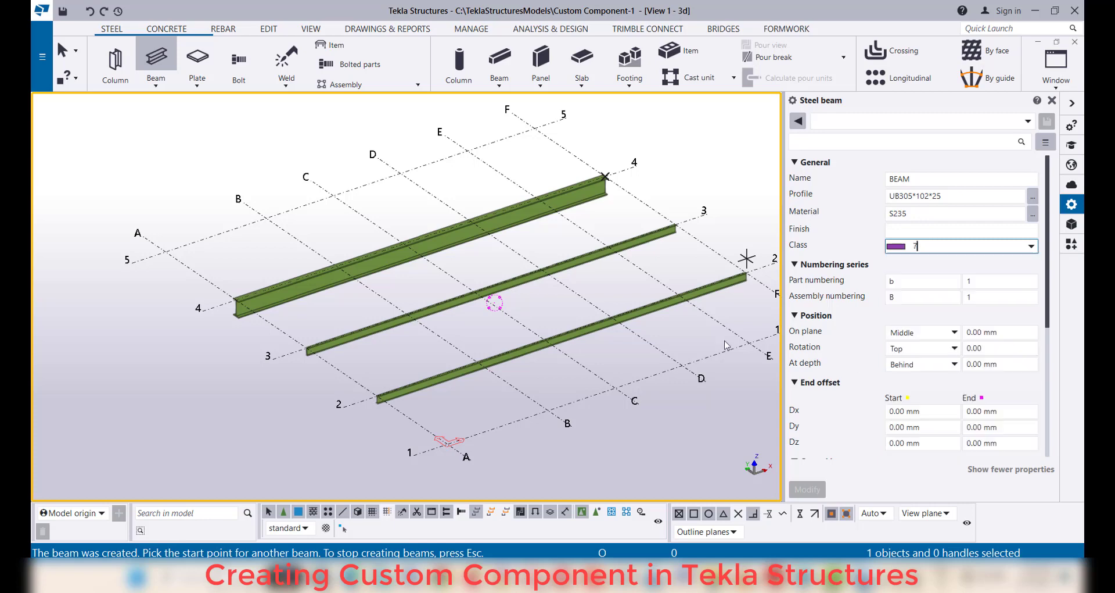
pyautogui.click(337, 265)
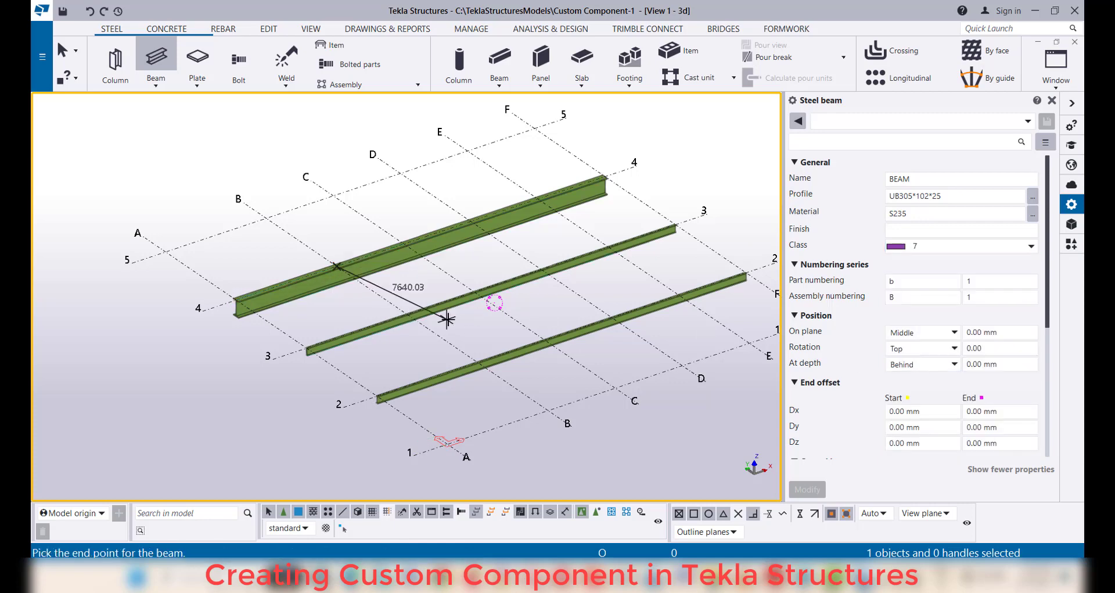
pyautogui.click(408, 314)
pyautogui.click(590, 321)
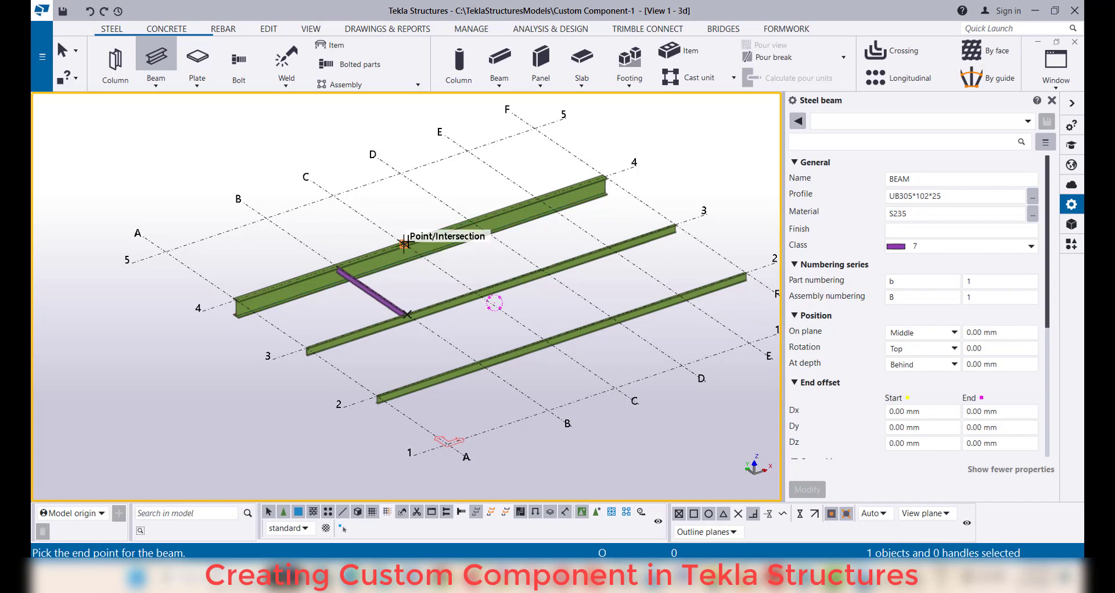
# Add another UB305*102*25 beam along grid line C from grid 4 to grid 3 without expanding the work area
pyautogui.click(404, 243)
pyautogui.click(487, 290)
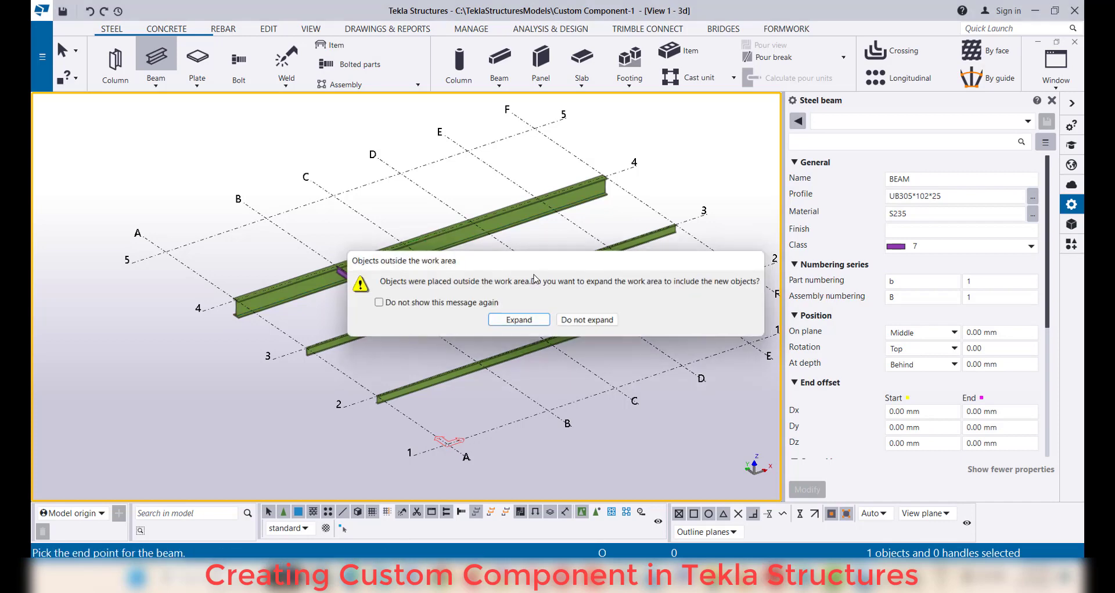
pyautogui.click(586, 320)
# Add a UB305*102*25 beam along grid line D between grids 4 and 3, keeping the work area unexpanded
pyautogui.scroll(2, 535, 241)
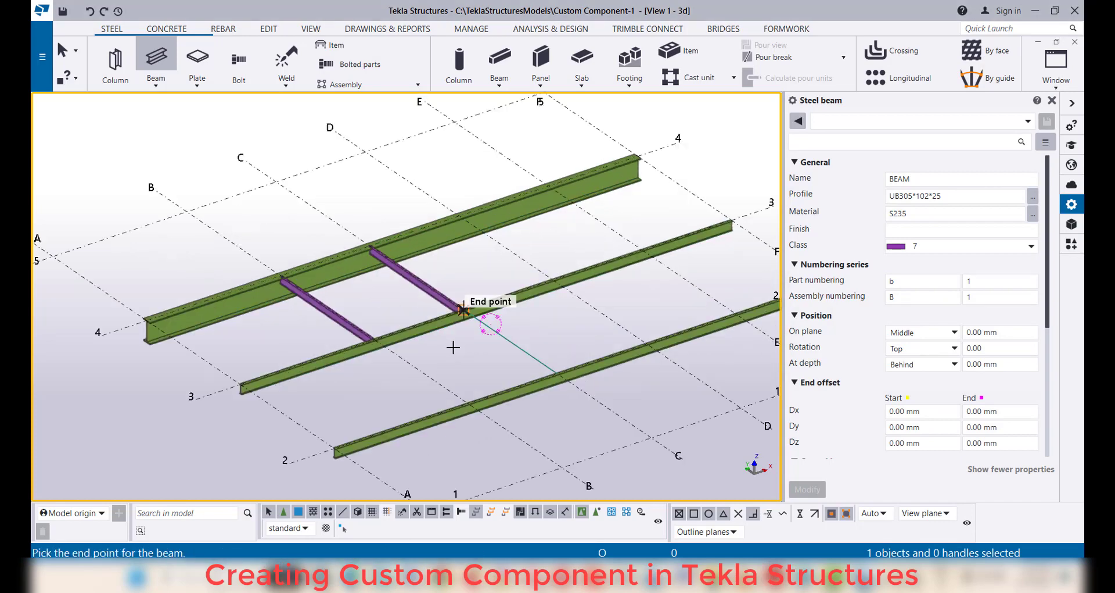
pyautogui.scroll(4, 453, 347)
pyautogui.scroll(-4, 465, 306)
pyautogui.scroll(1, 469, 228)
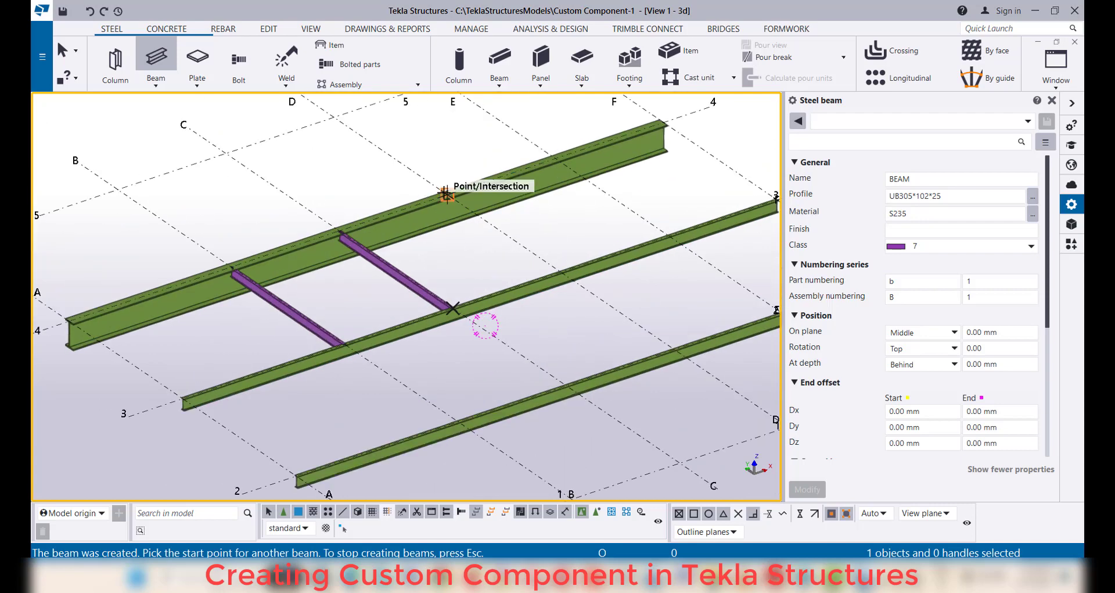
pyautogui.click(449, 198)
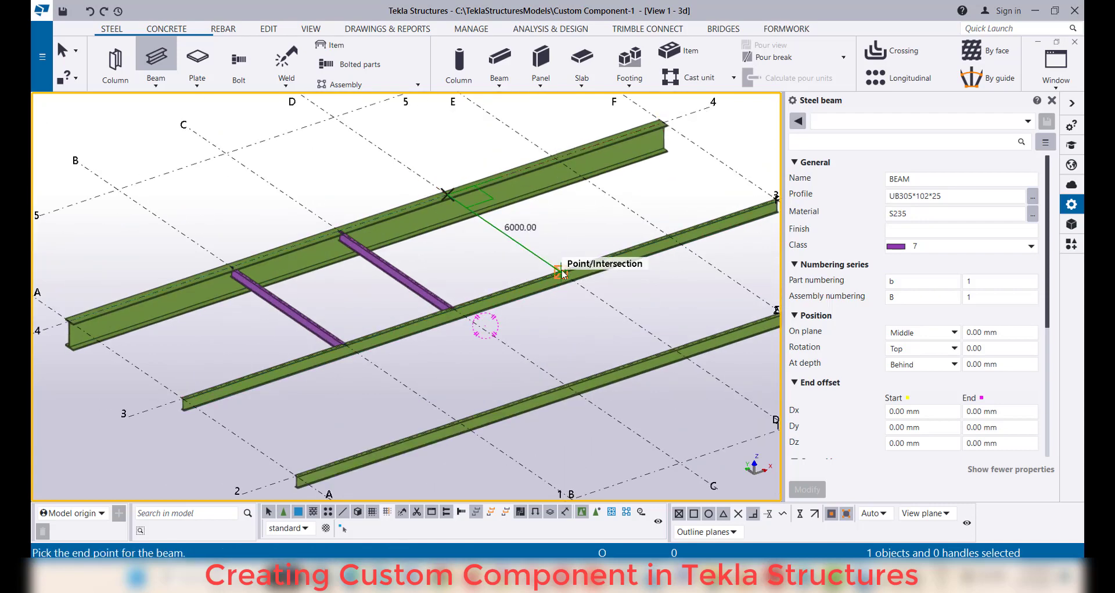
pyautogui.click(562, 273)
pyautogui.click(596, 323)
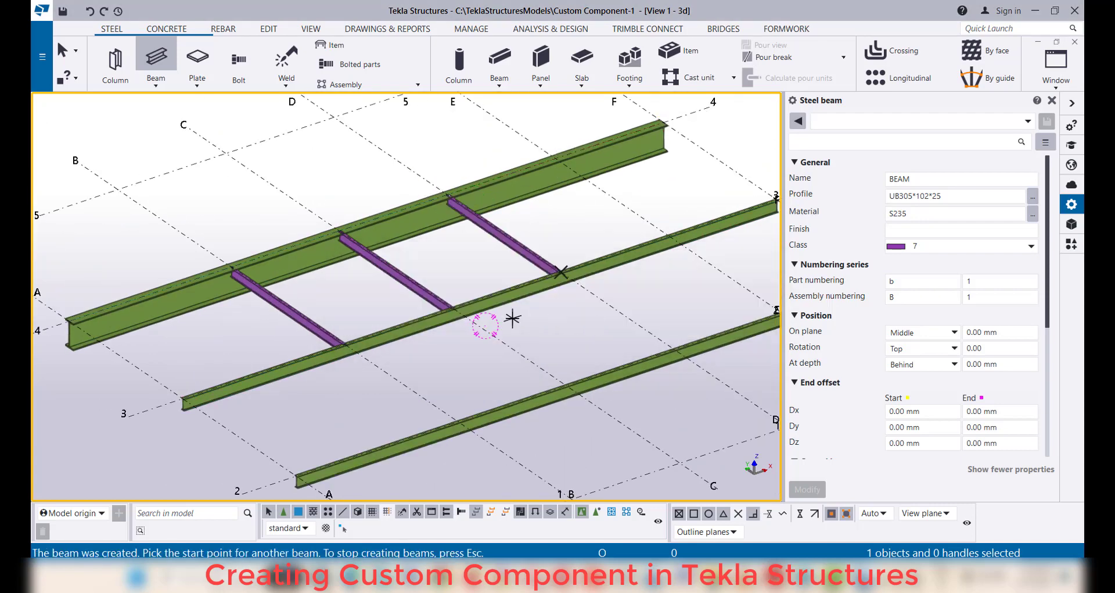
# Add a UB305*102*25 beam along grid line E from grid 4 to grid 3 without expanding the work area
pyautogui.scroll(-2, 503, 282)
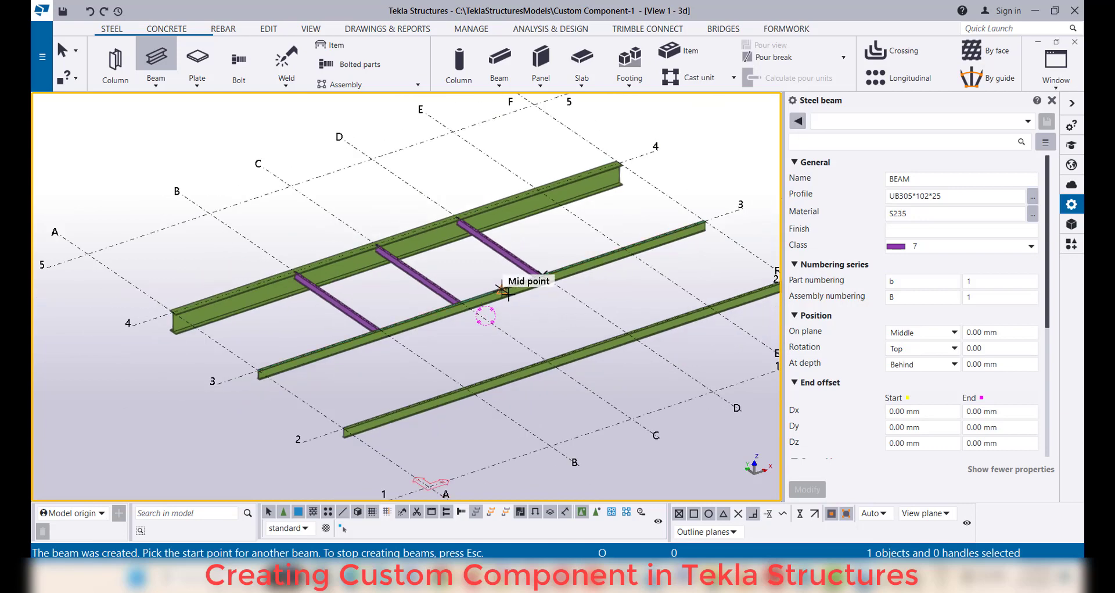
pyautogui.scroll(4, 619, 221)
pyautogui.click(495, 168)
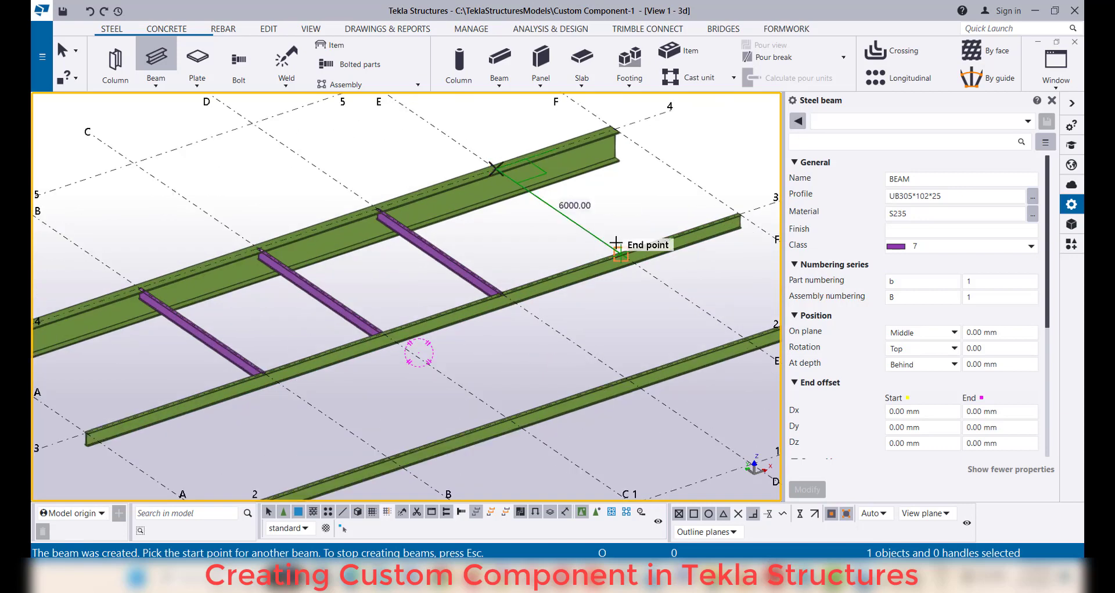
pyautogui.click(621, 253)
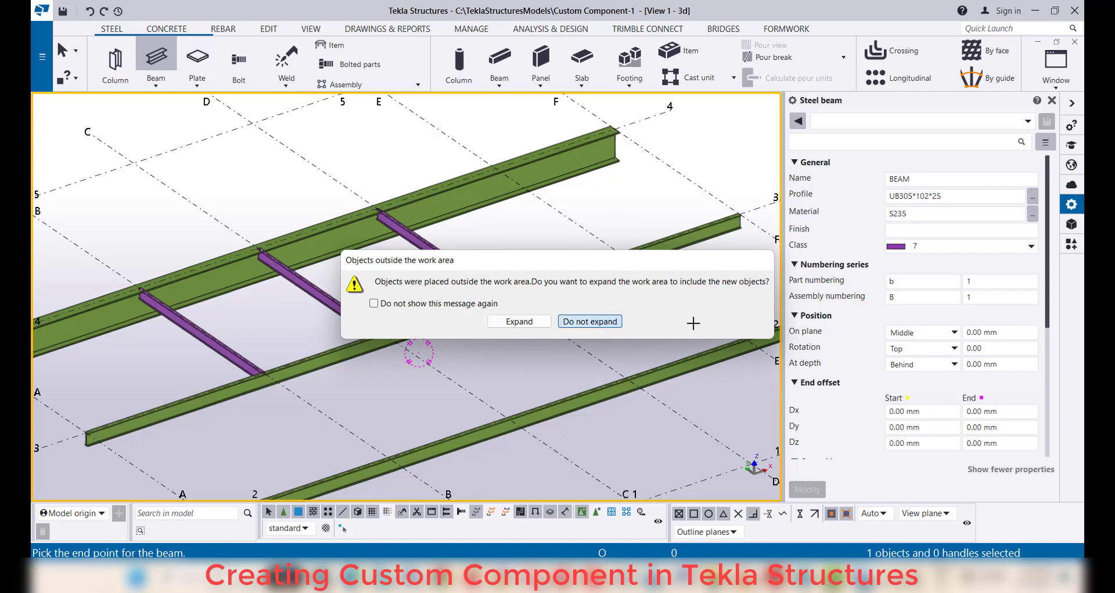
pyautogui.click(595, 322)
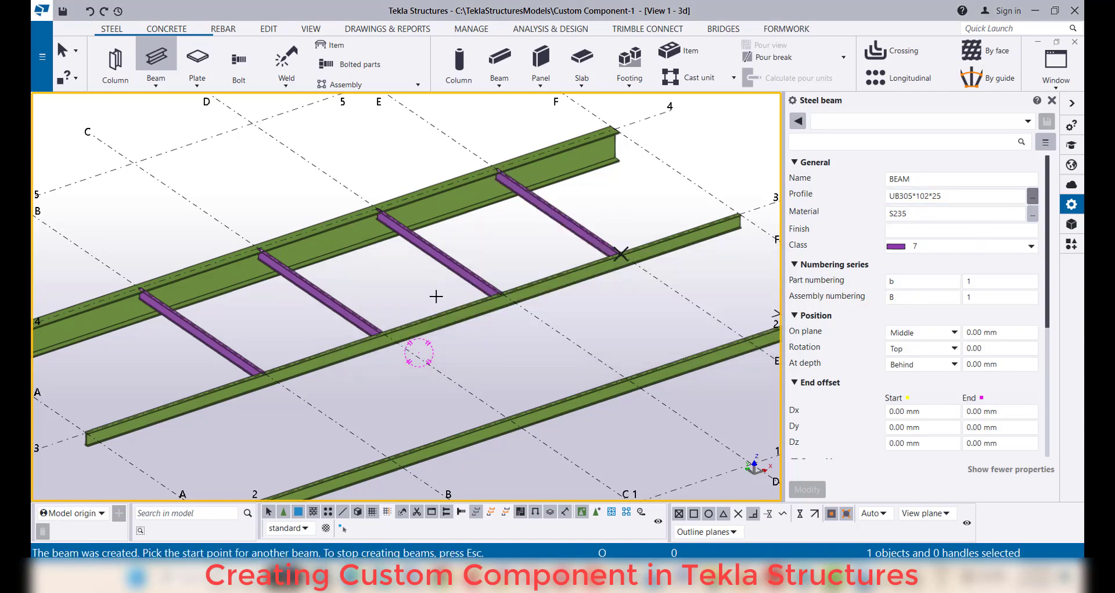
# Add a class 9 beam with profile UB686*254*125 along grid line B from grid 3 to grid 2 and end the Beam command
pyautogui.click(1033, 195)
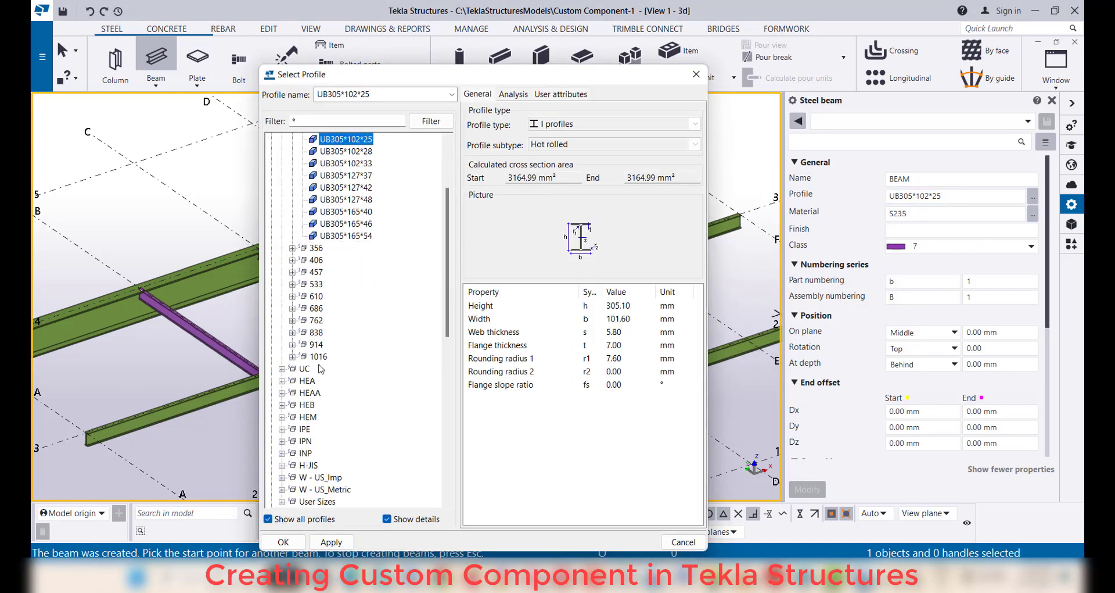
pyautogui.click(292, 308)
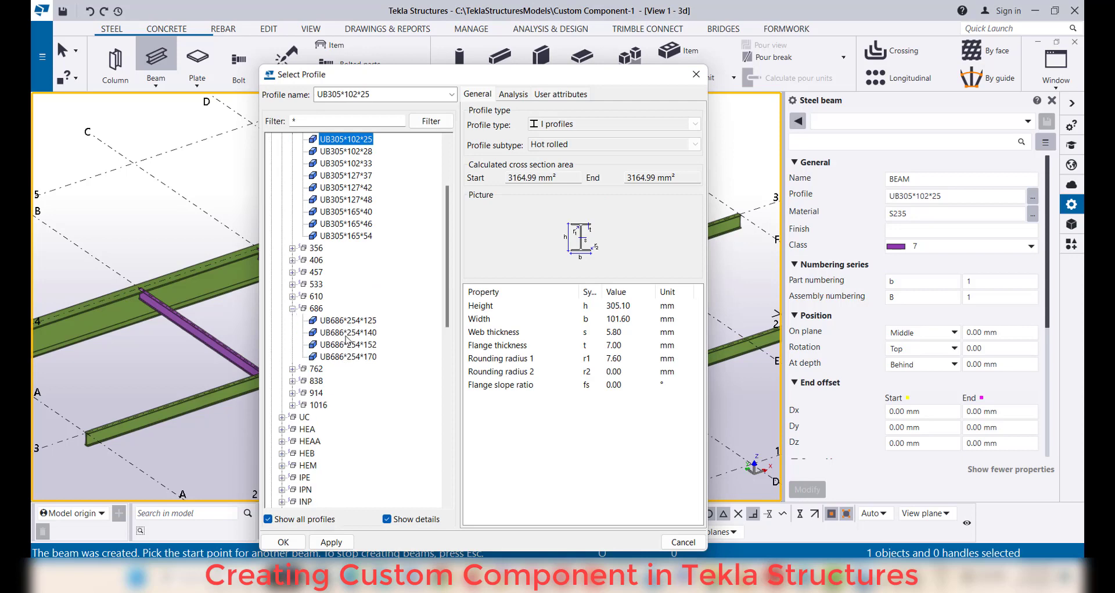
pyautogui.click(349, 320)
pyautogui.click(284, 539)
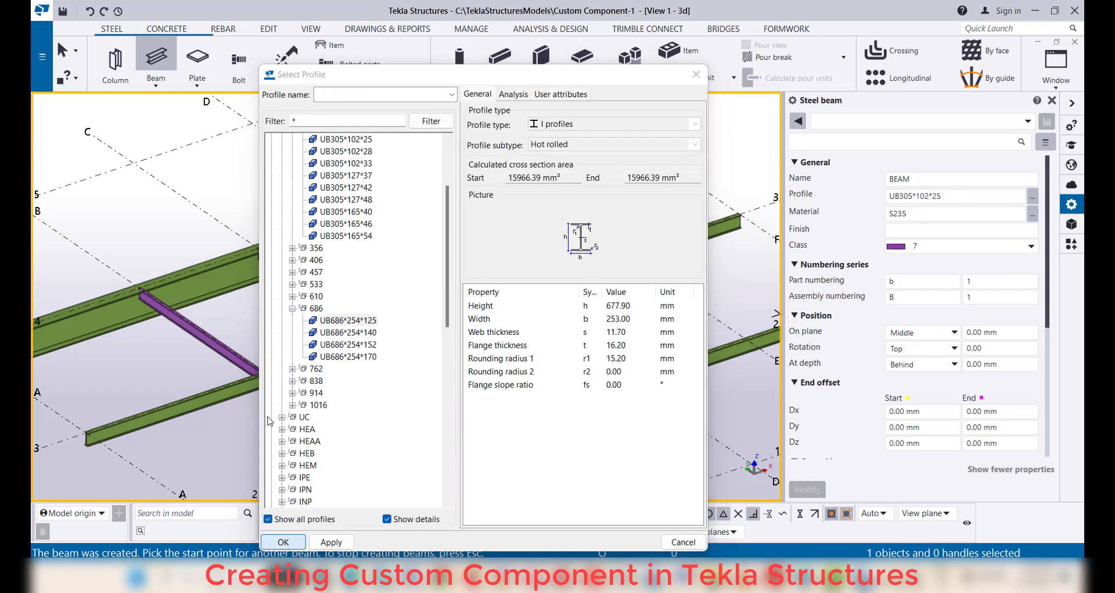
pyautogui.click(907, 245)
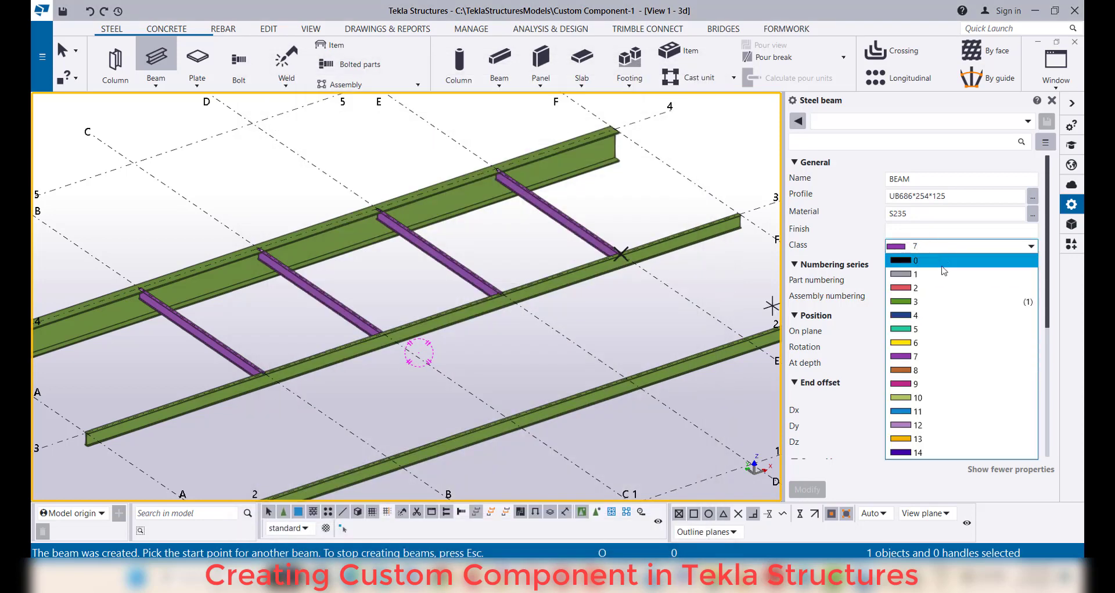
pyautogui.click(956, 384)
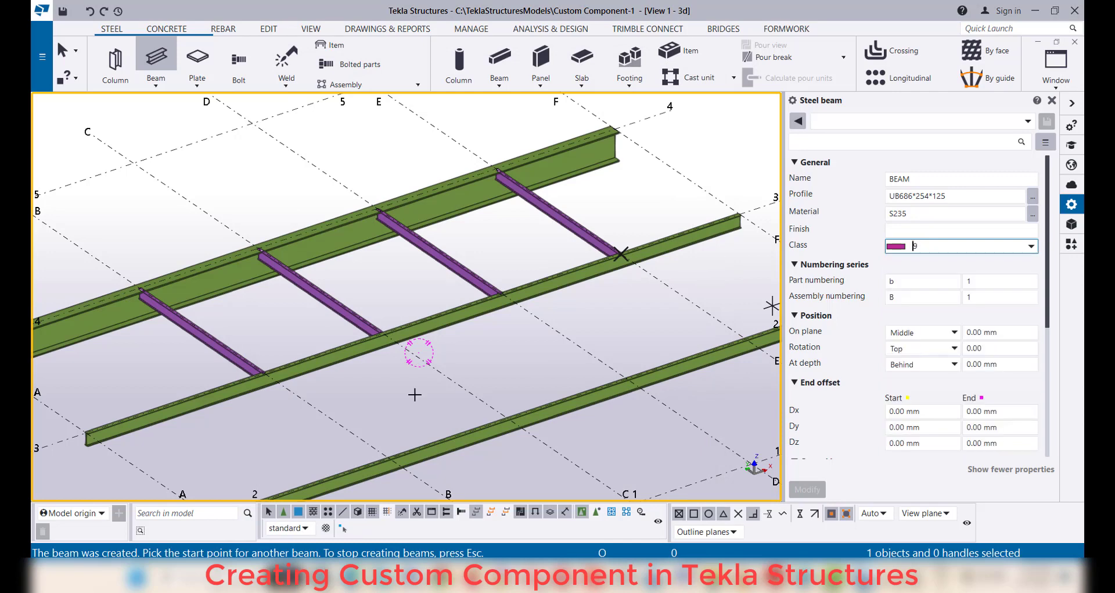
pyautogui.click(264, 372)
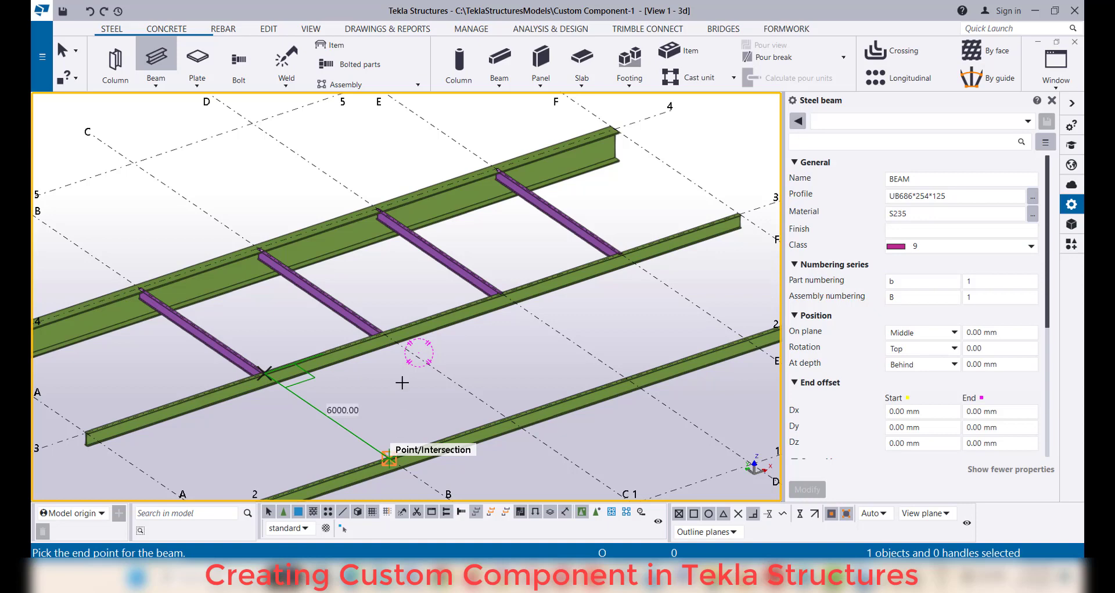
pyautogui.click(389, 458)
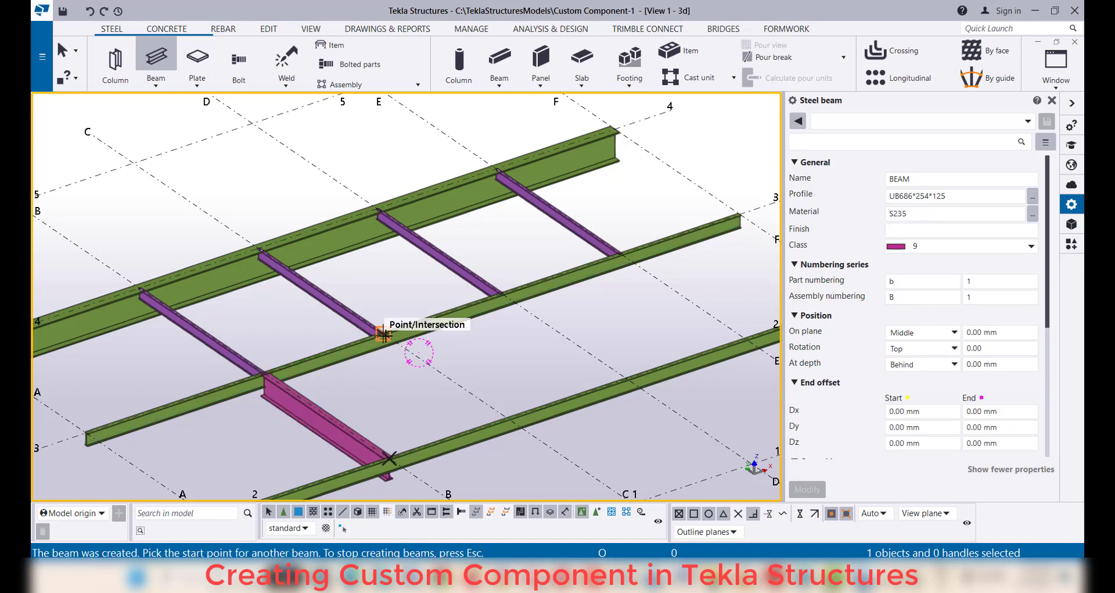
pyautogui.click(384, 335)
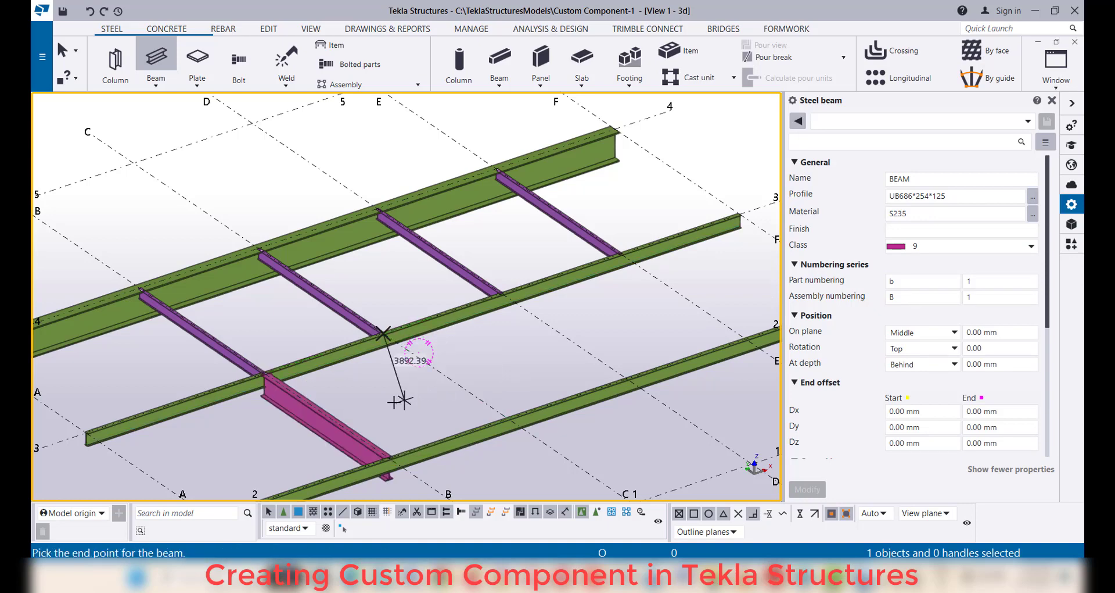
pyautogui.press('Escape')
# Change the profile of the class 9 beam on grid line B to UB305*102*25, copied from the adjacent class 7 beam
pyautogui.click(300, 430)
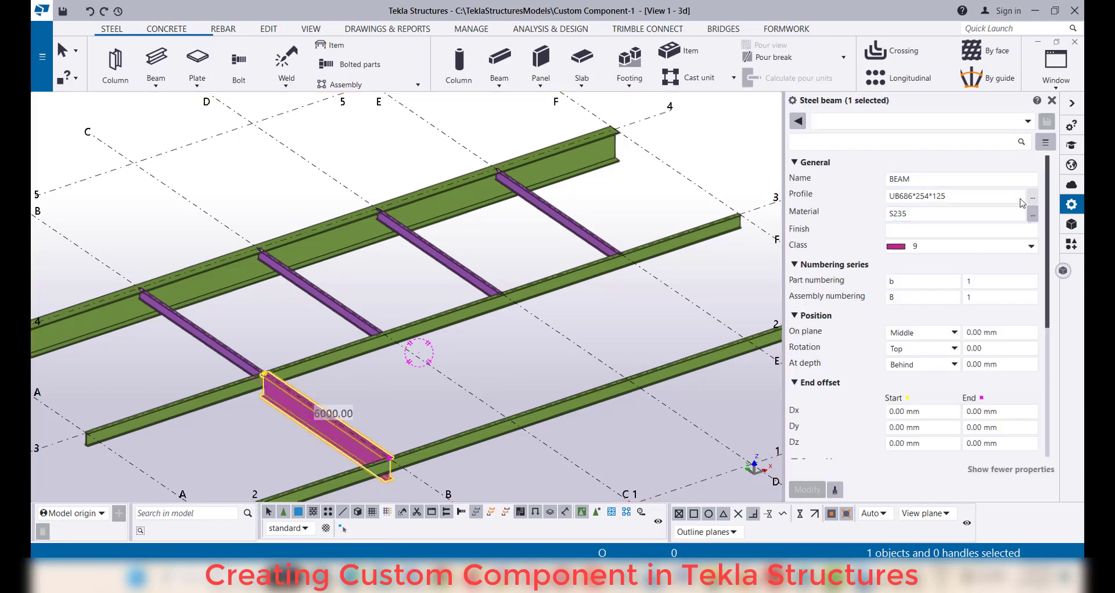
pyautogui.click(203, 343)
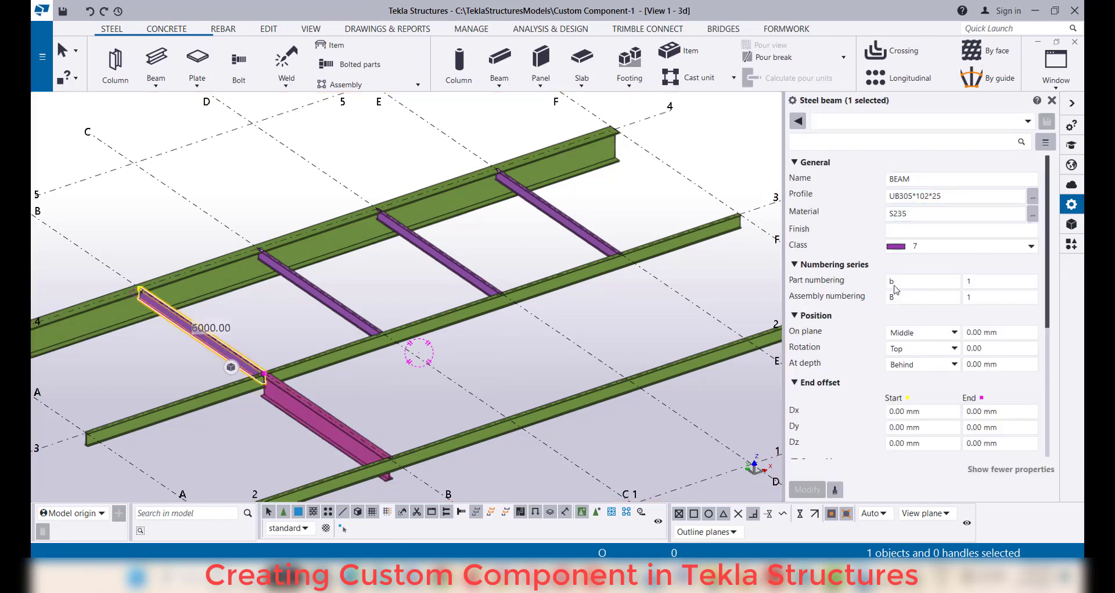
pyautogui.moveTo(976, 195); pyautogui.dragTo(785, 194)
pyautogui.hotkey('ctrl', 'c')
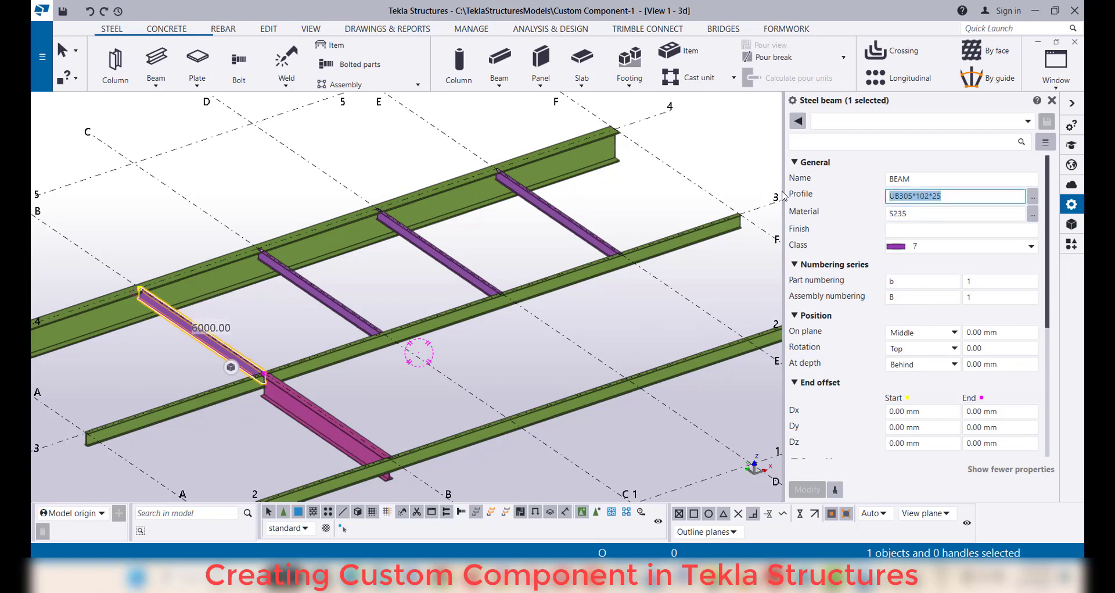
pyautogui.click(316, 415)
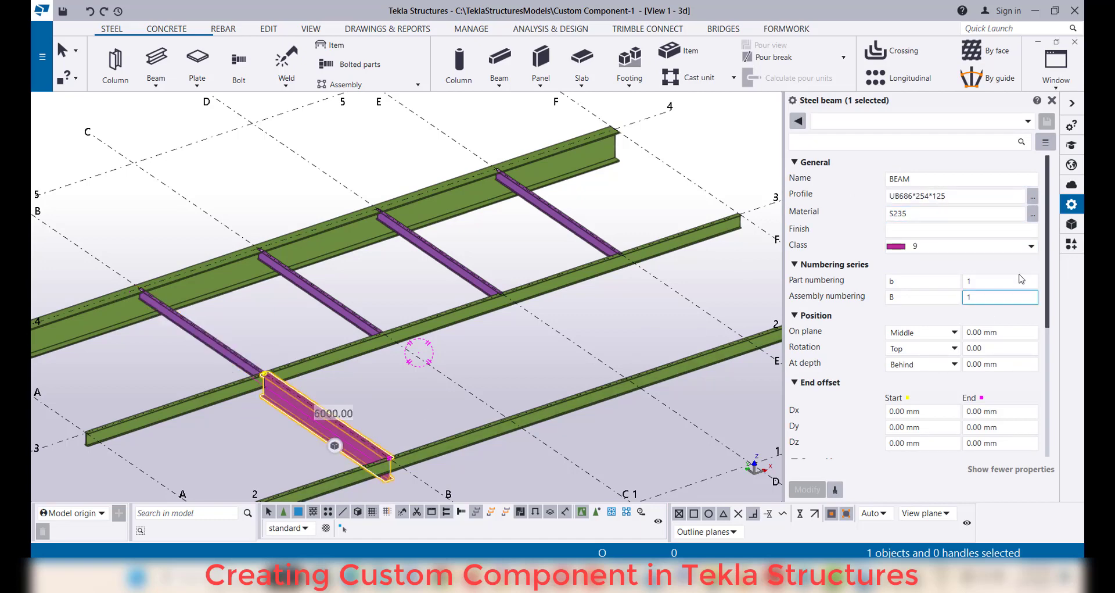
pyautogui.moveTo(957, 200); pyautogui.dragTo(823, 201)
pyautogui.hotkey('ctrl', 'v')
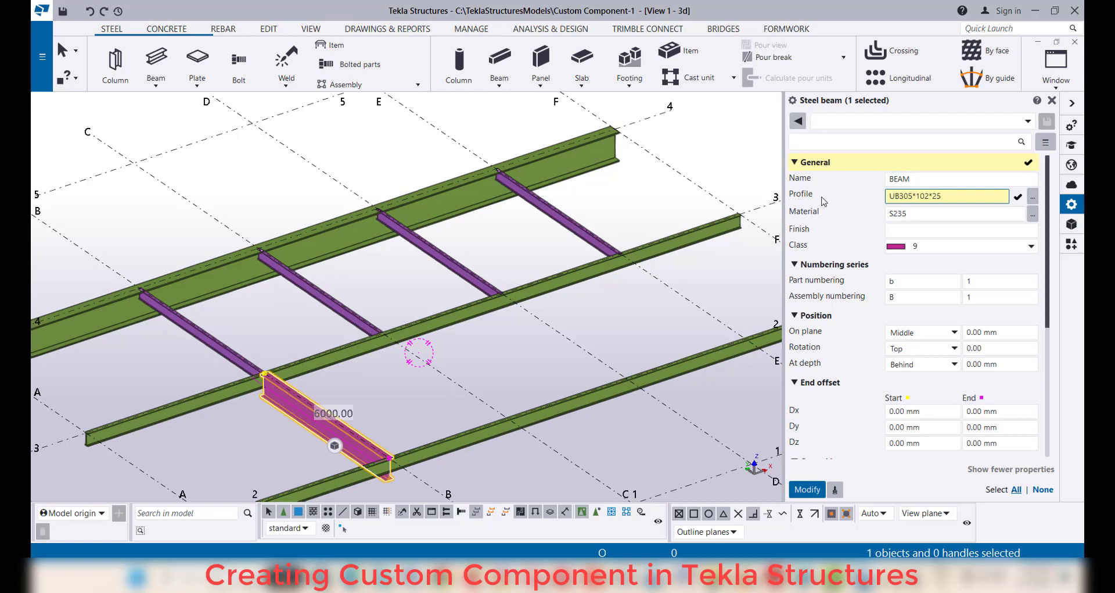
pyautogui.press('Return')
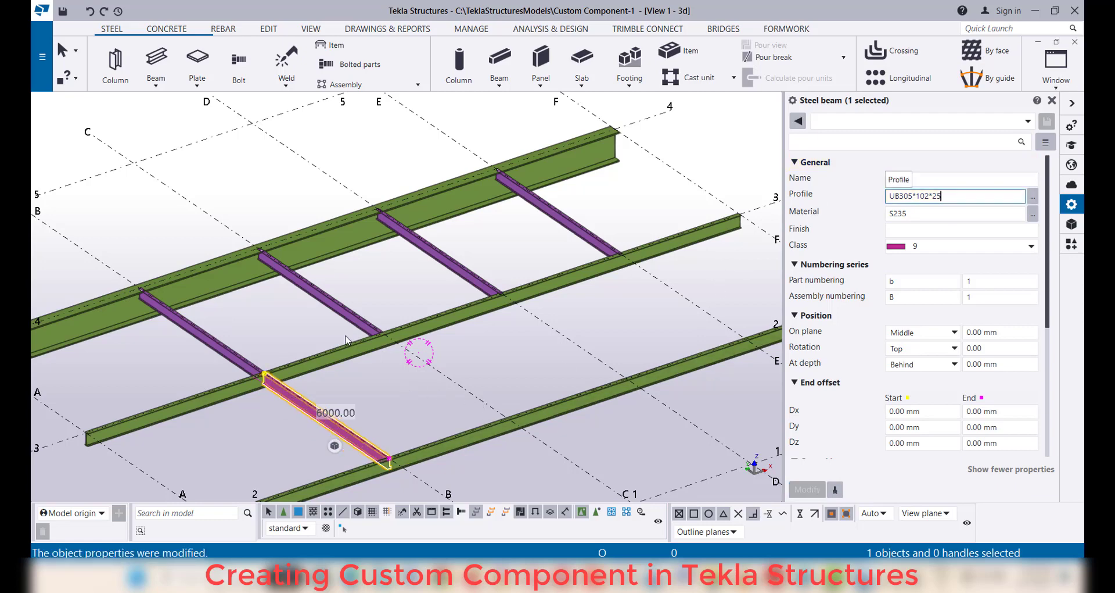
# Add class 9 UB305*102*25 beams along grid lines C and D, each from grid 3 to grid 2
pyautogui.click(361, 319)
pyautogui.click(393, 394)
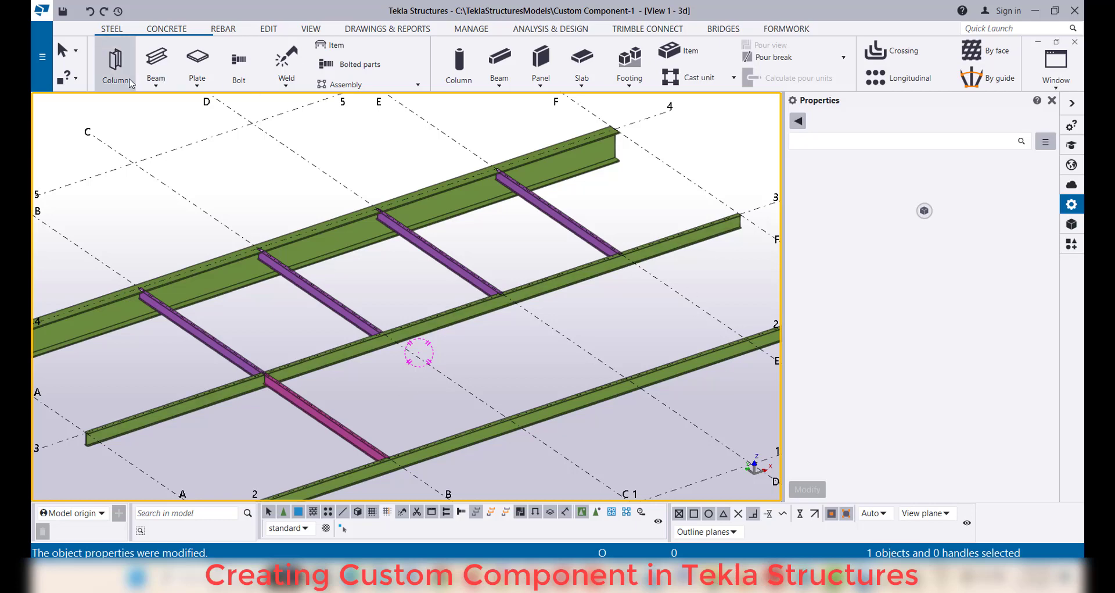
pyautogui.click(155, 58)
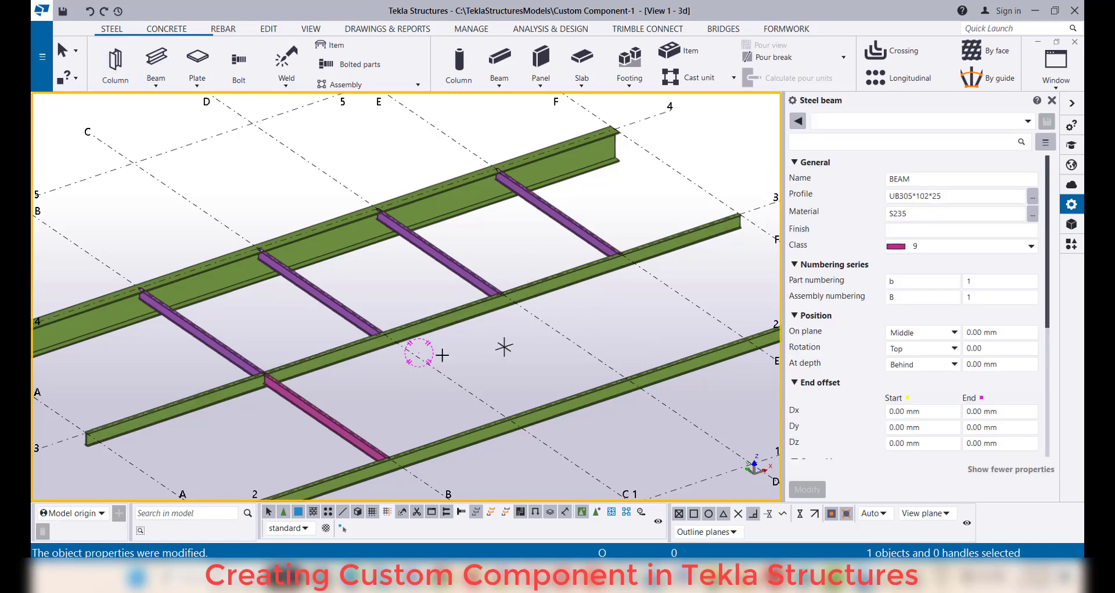
pyautogui.click(383, 333)
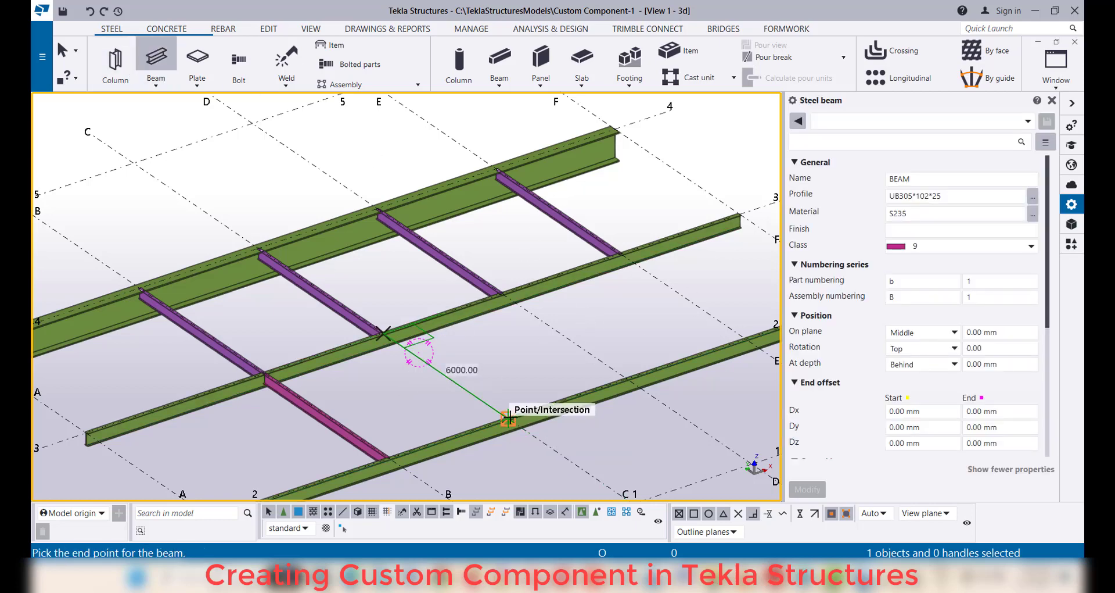
pyautogui.click(508, 418)
pyautogui.click(501, 294)
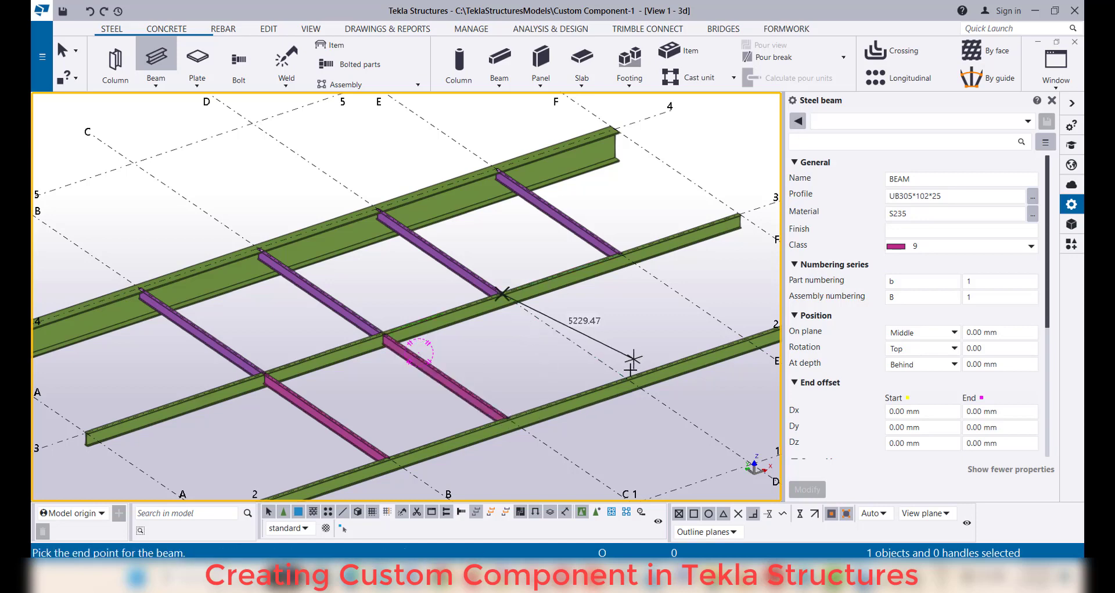
pyautogui.click(627, 379)
# Add a class 9 UB305*102*25 beam along grid line E from grid 3 to 2 without expanding the work area, and end the Beam command
pyautogui.click(621, 253)
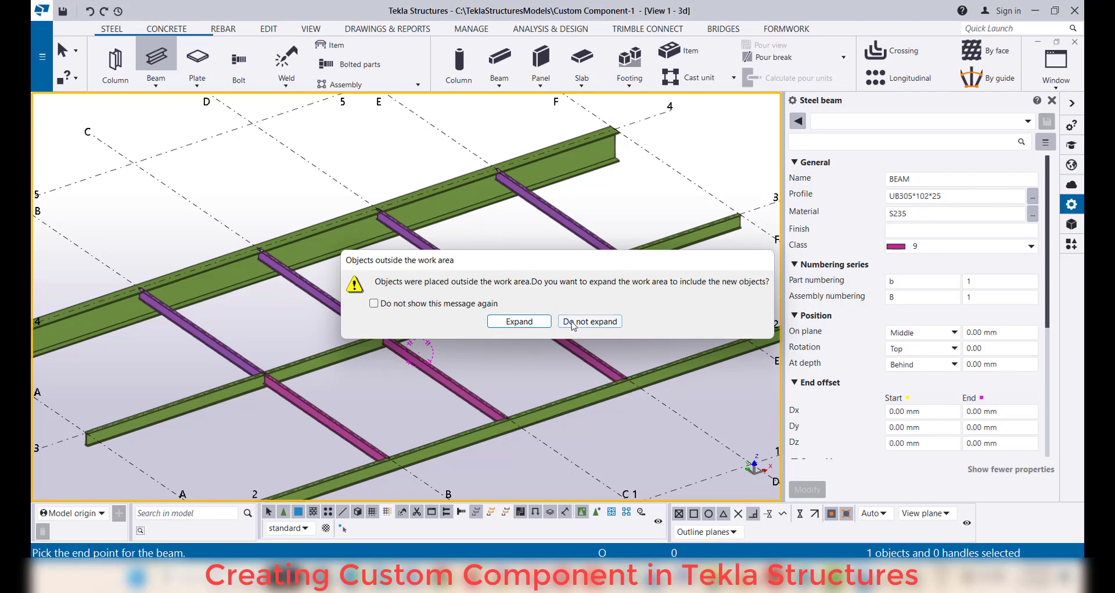
pyautogui.click(572, 322)
pyautogui.scroll(-1, 532, 302)
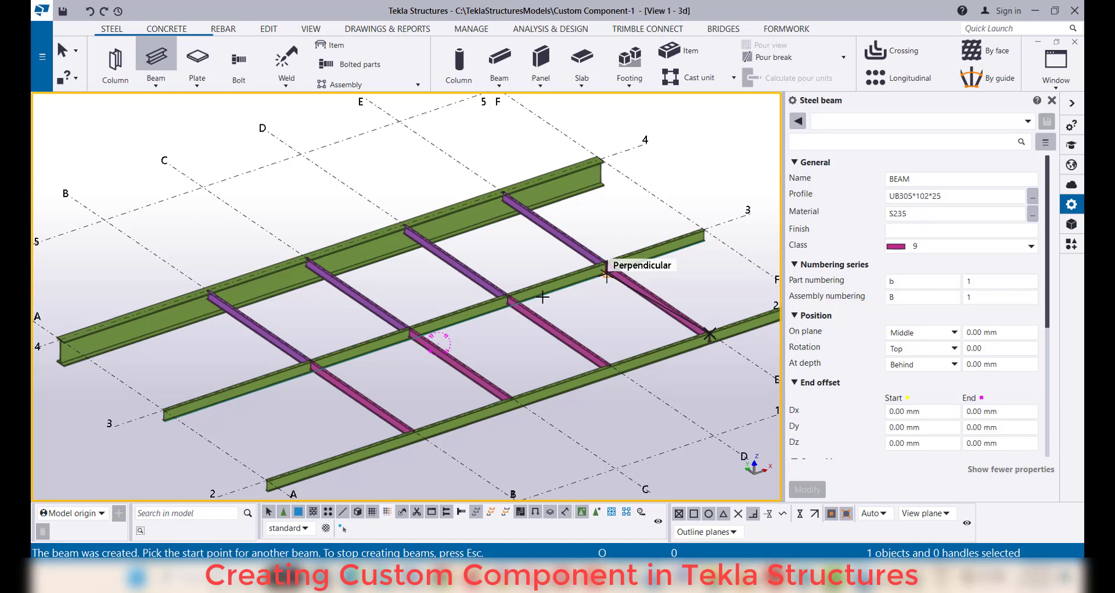
pyautogui.scroll(-2, 567, 395)
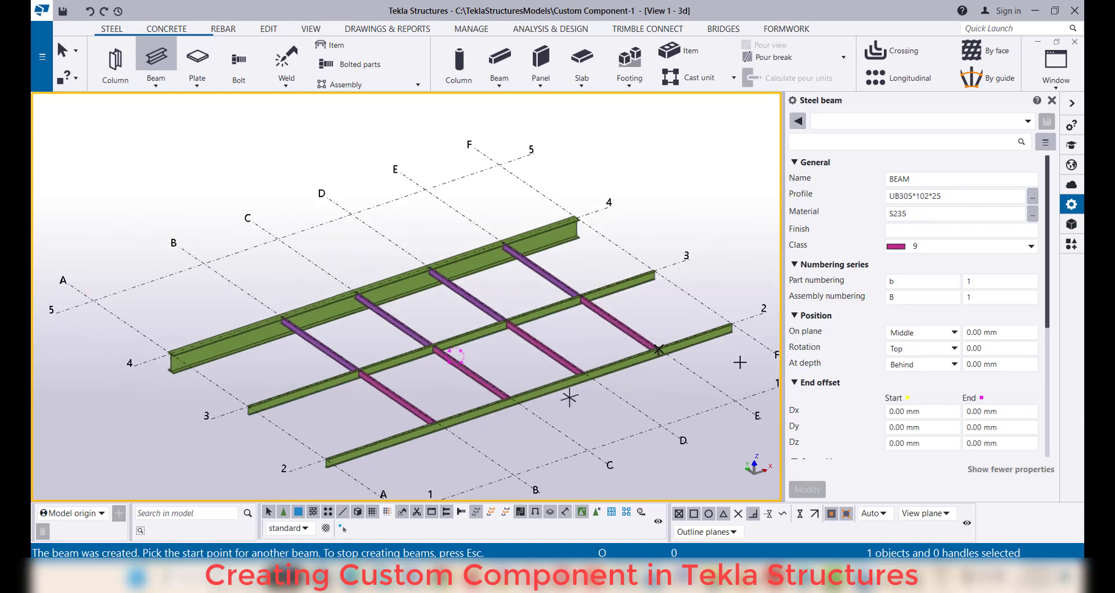
pyautogui.scroll(5, 755, 326)
pyautogui.scroll(-2, 749, 324)
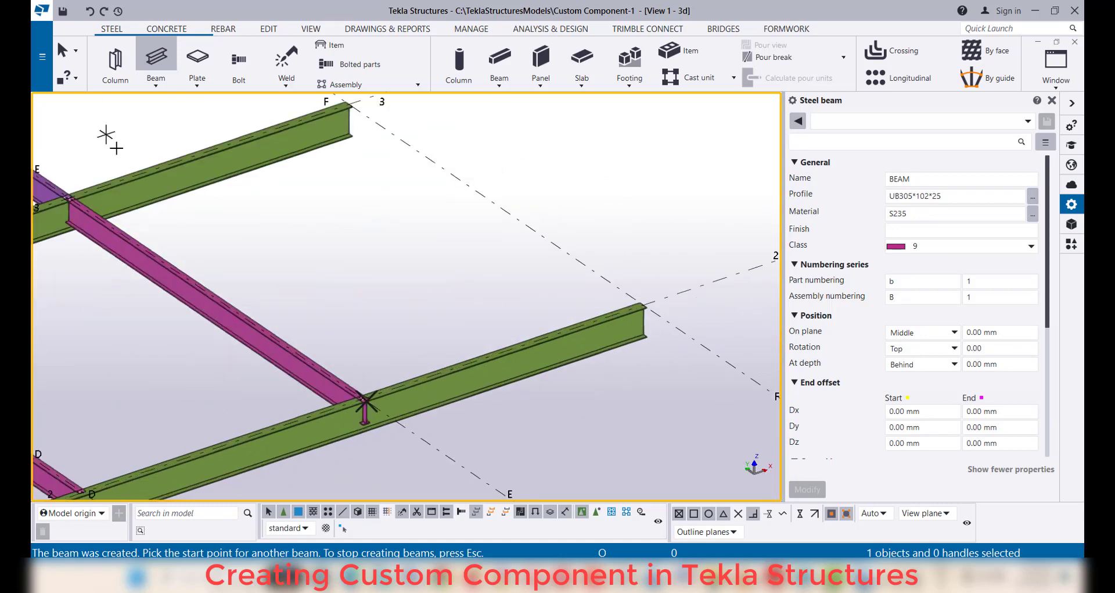
pyautogui.scroll(4, 474, 421)
pyautogui.scroll(1, 480, 414)
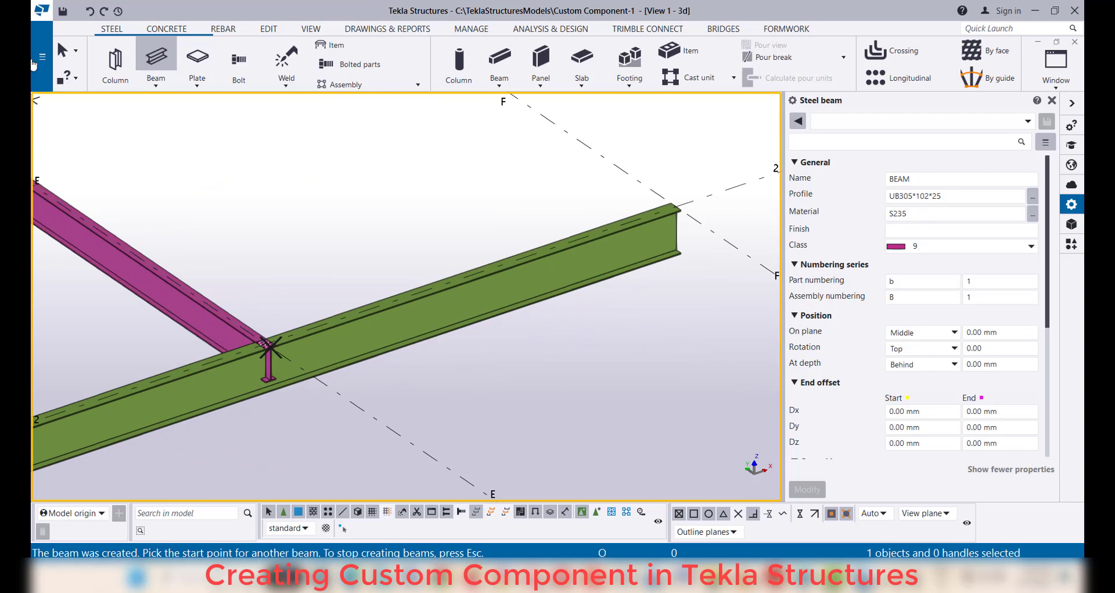
pyautogui.press('Escape')
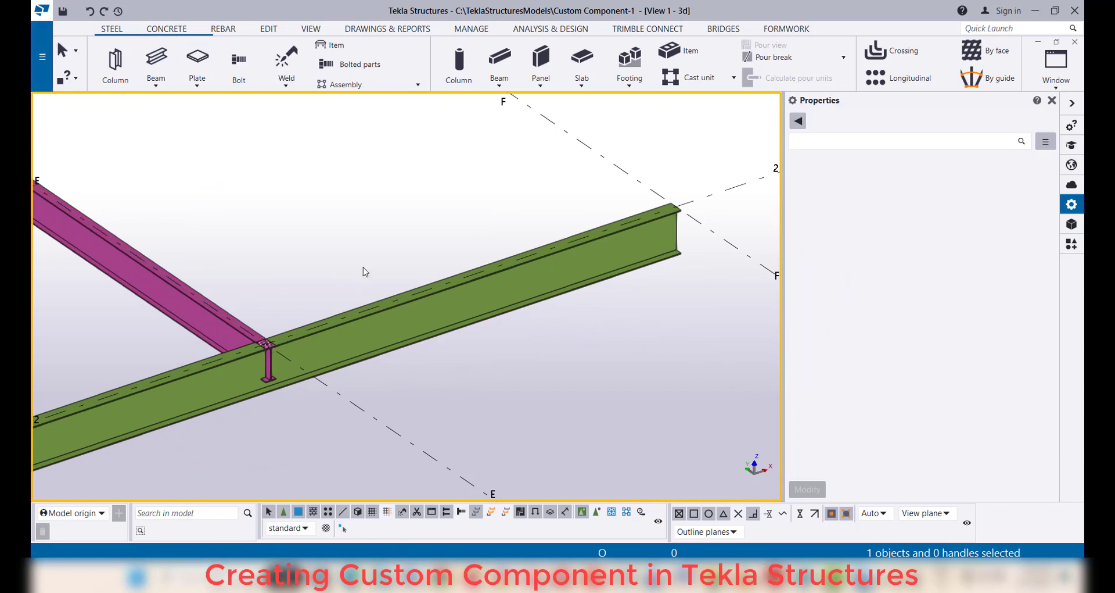
# Split the main beam on grid line 2 about 1600 mm from its end at grid F, using nearest-point snapping, and end the Split command
pyautogui.scroll(-1, 365, 272)
pyautogui.scroll(3, 416, 285)
pyautogui.scroll(-2, 384, 336)
pyautogui.scroll(1, 347, 179)
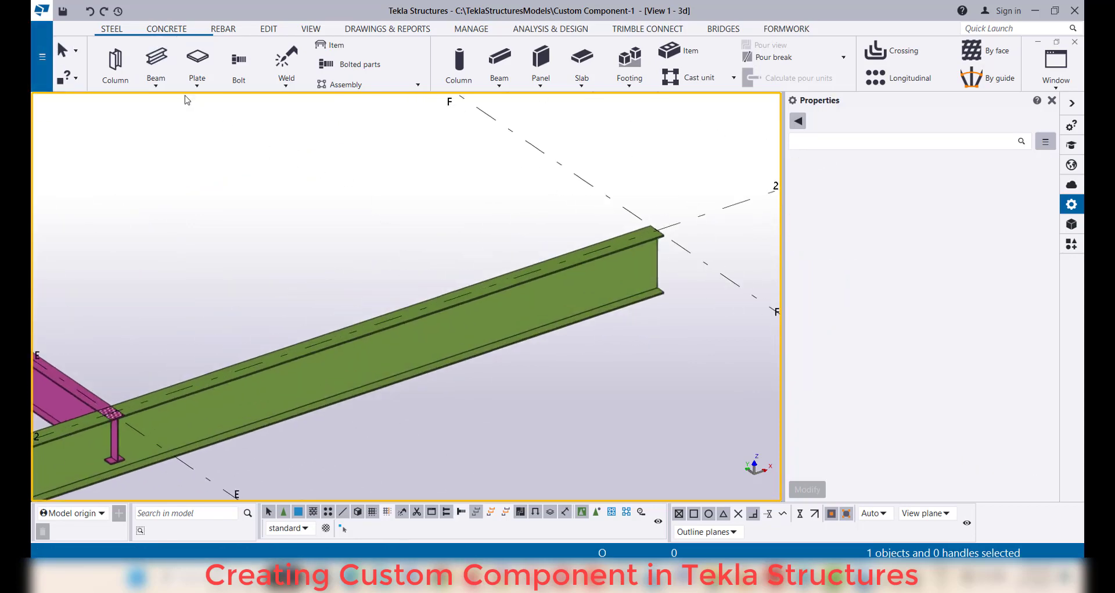
pyautogui.click(271, 30)
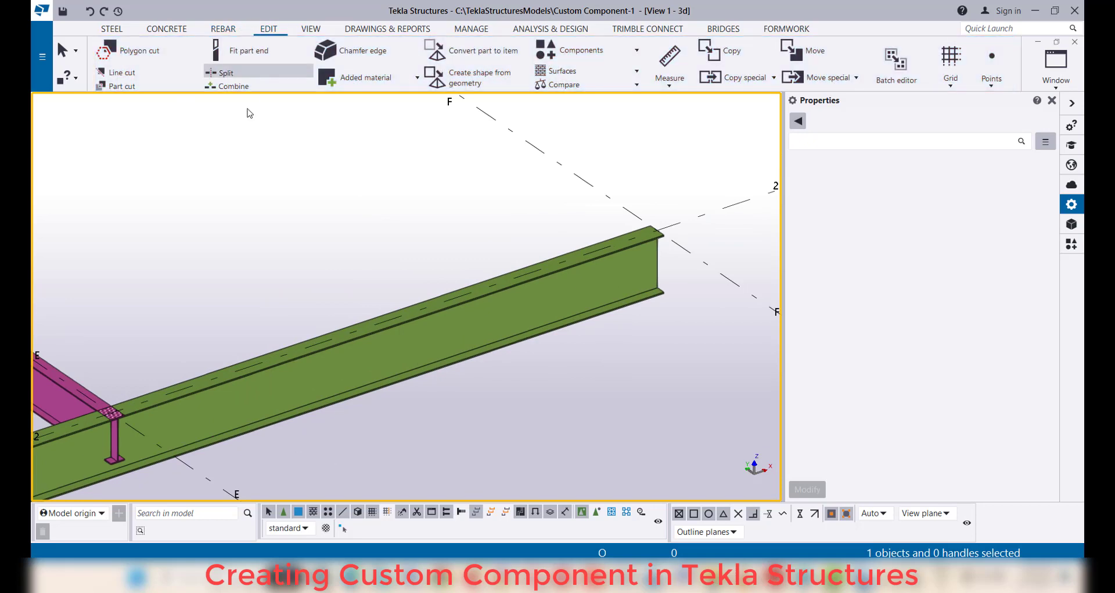
pyautogui.click(226, 72)
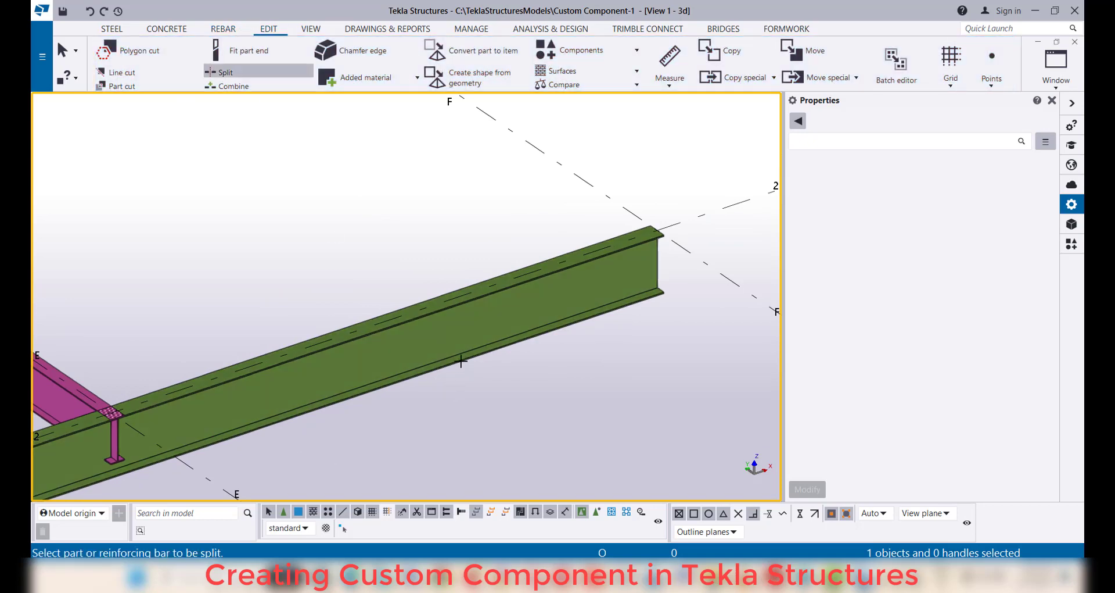
pyautogui.click(444, 294)
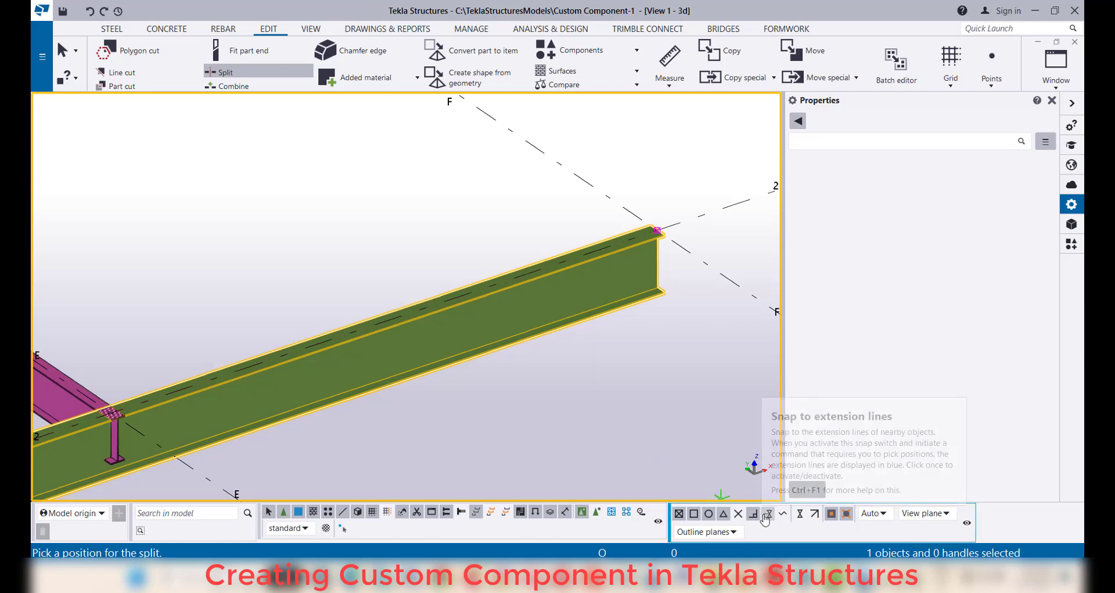
pyautogui.click(799, 514)
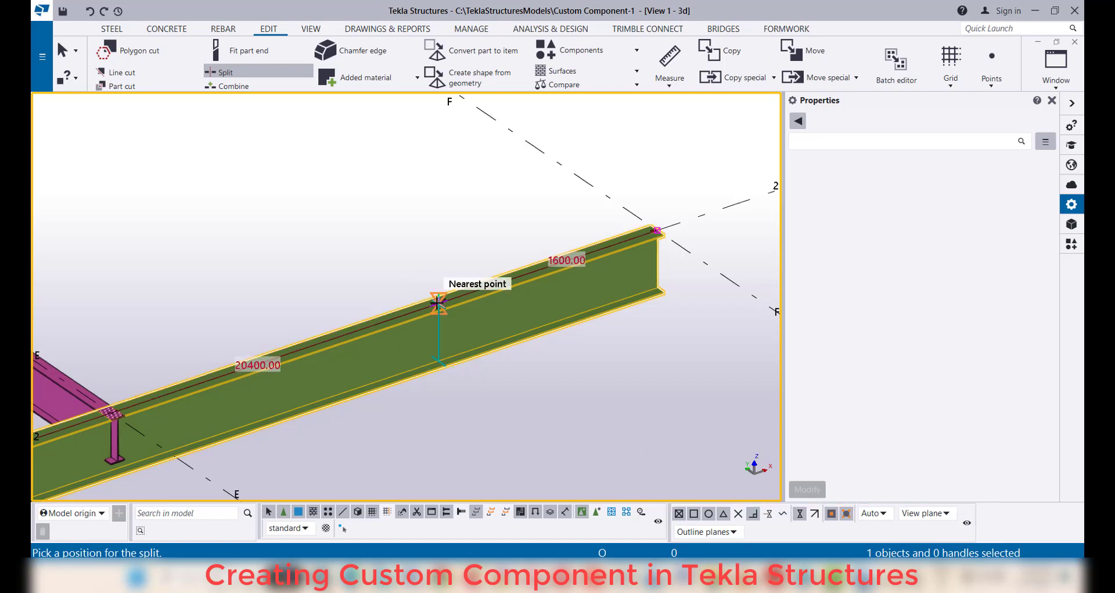
pyautogui.click(439, 302)
pyautogui.scroll(3, 455, 343)
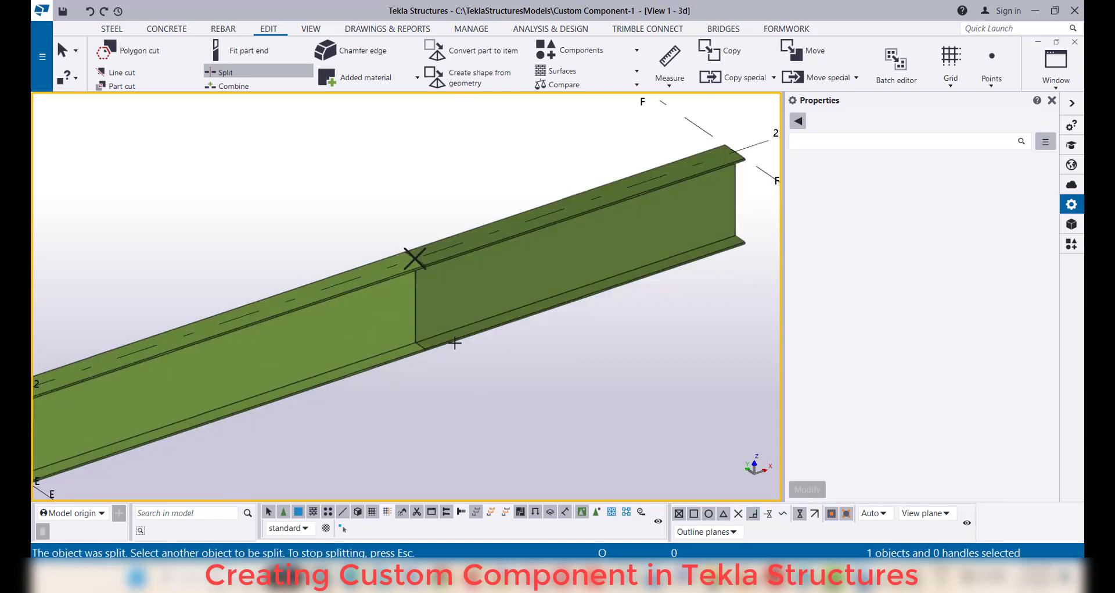
pyautogui.click(63, 56)
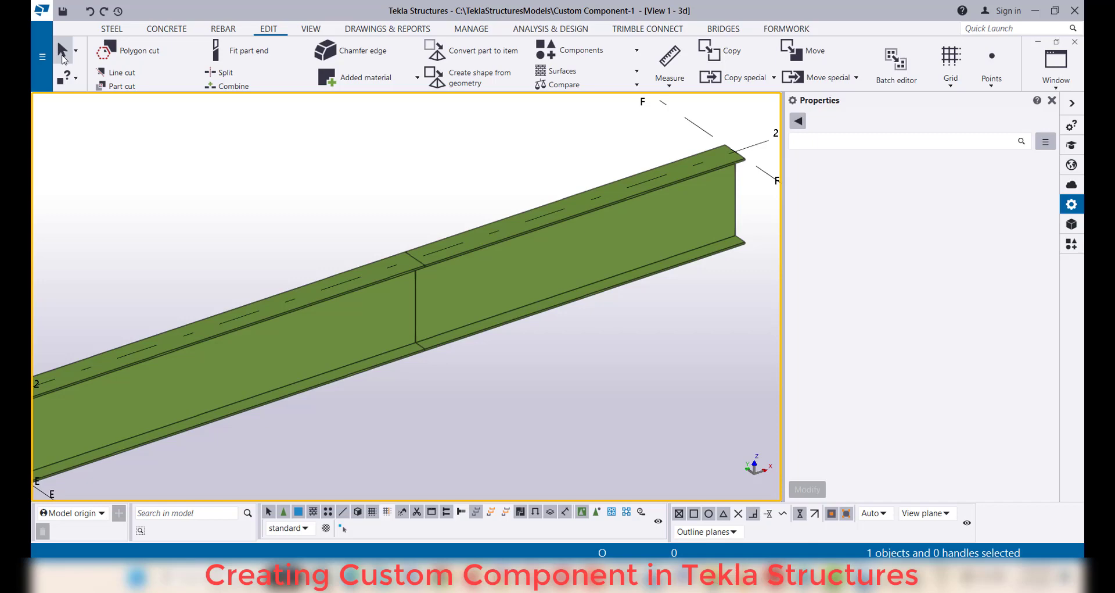
# Move the short split-off beam piece from grid line 2 to grid line 1, keeping the work area unexpanded, and deselect it
pyautogui.scroll(-6, 378, 381)
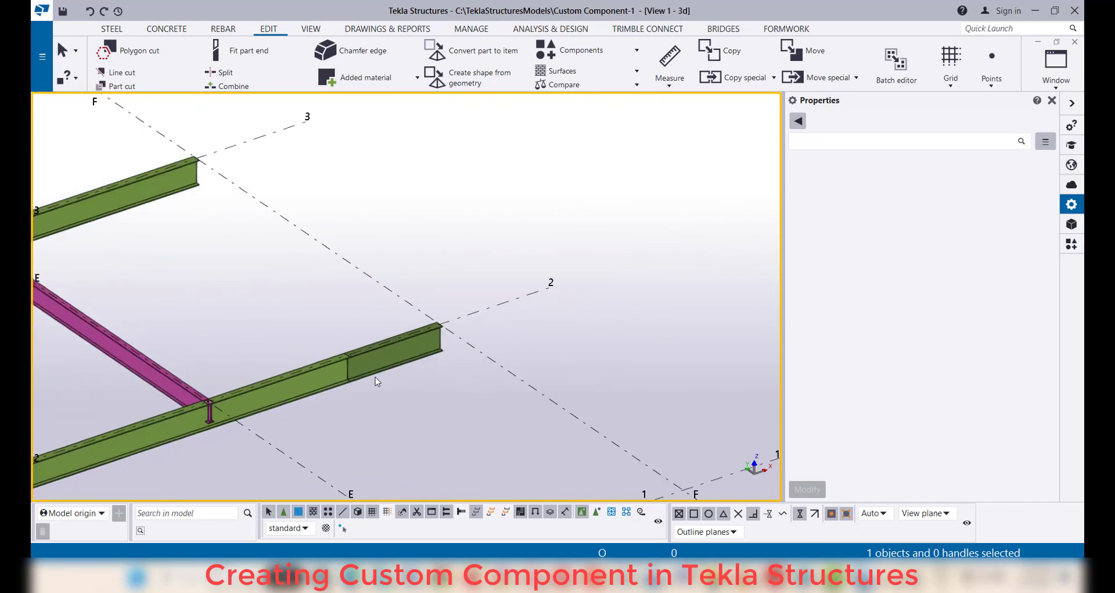
pyautogui.scroll(-2, 397, 368)
pyautogui.rightClick(401, 316)
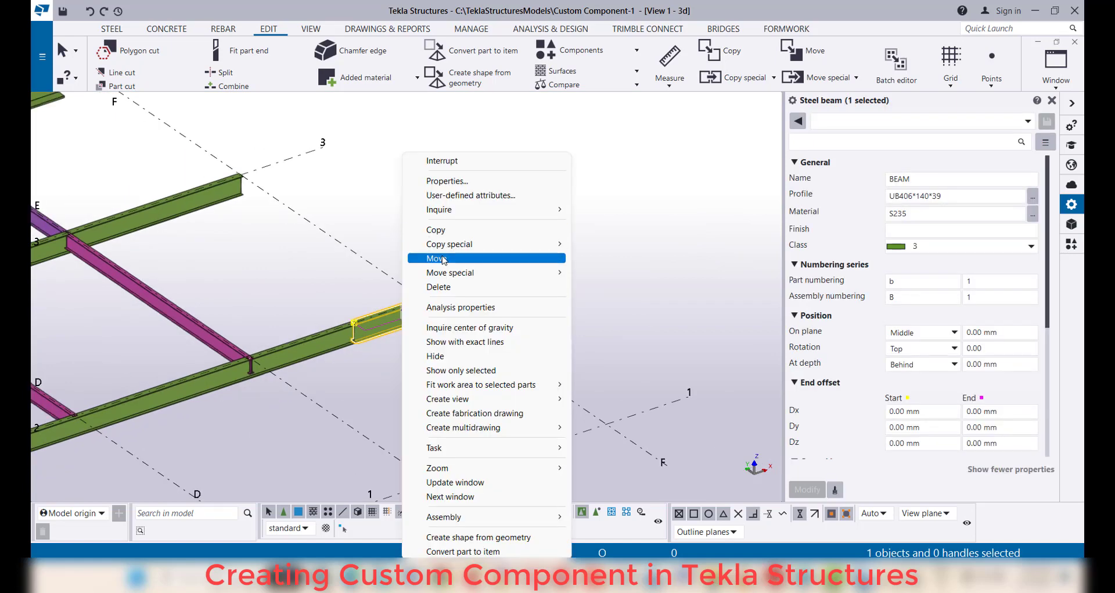
pyautogui.click(443, 258)
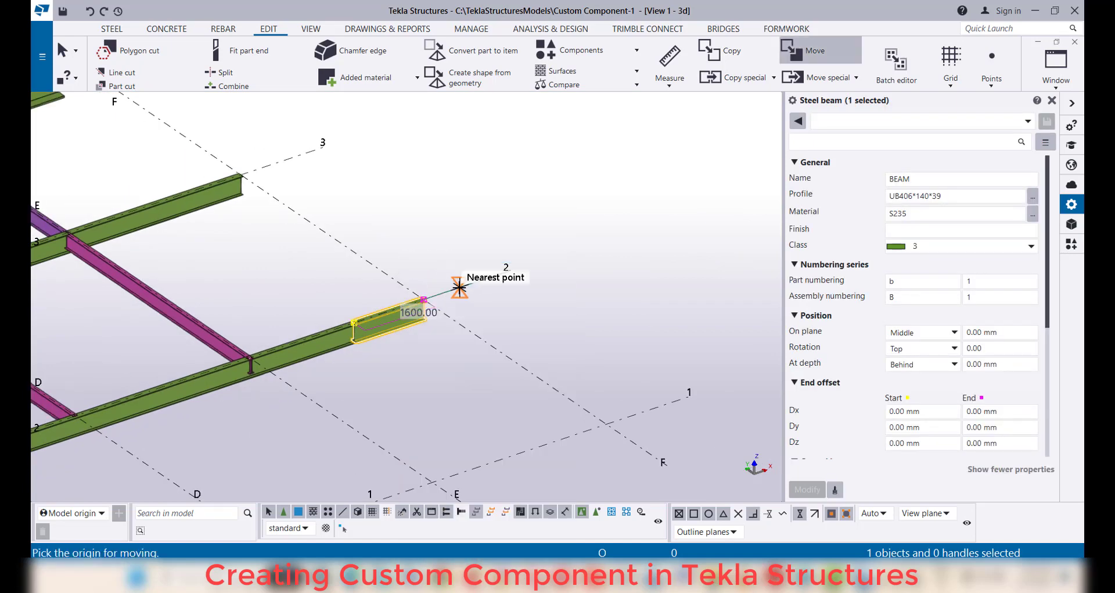
pyautogui.click(458, 287)
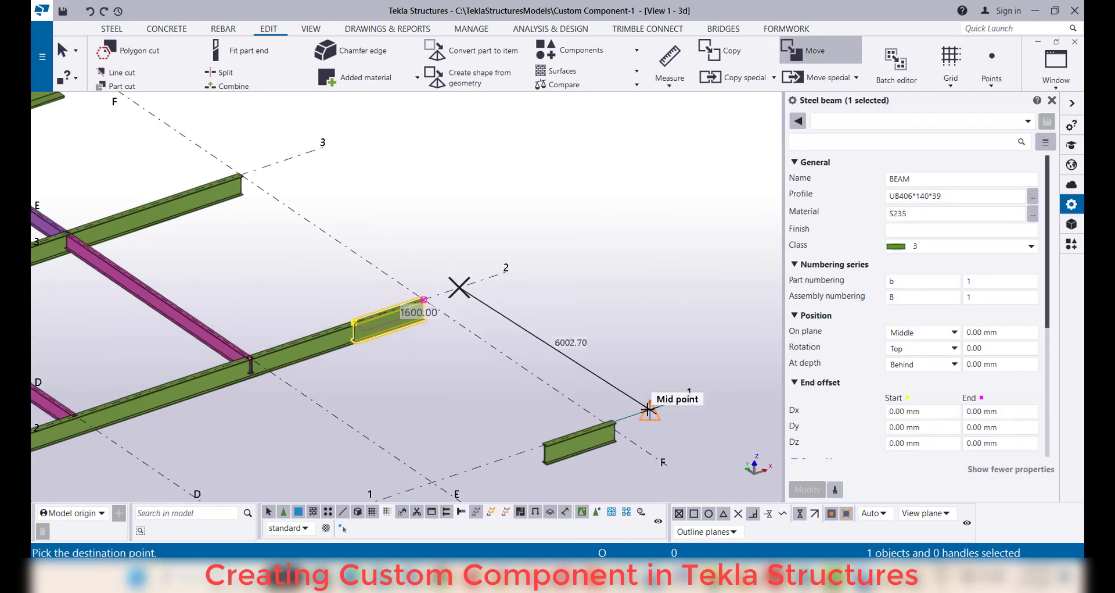
pyautogui.click(648, 410)
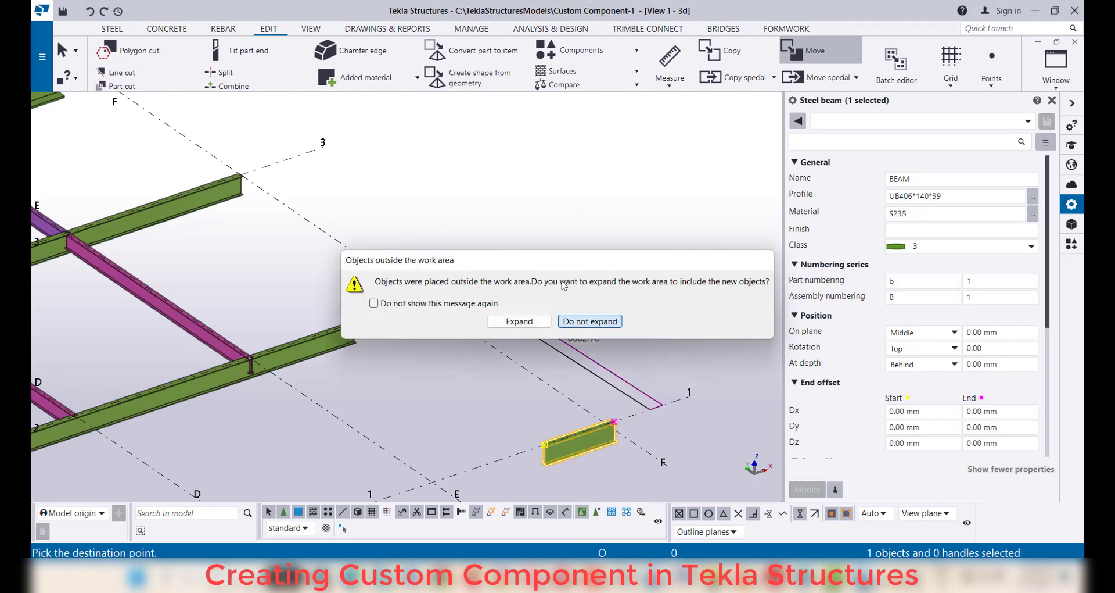
pyautogui.click(590, 324)
pyautogui.scroll(-1, 506, 238)
pyautogui.moveTo(643, 430); pyautogui.dragTo(580, 349, button='middle')
pyautogui.scroll(6, 516, 341)
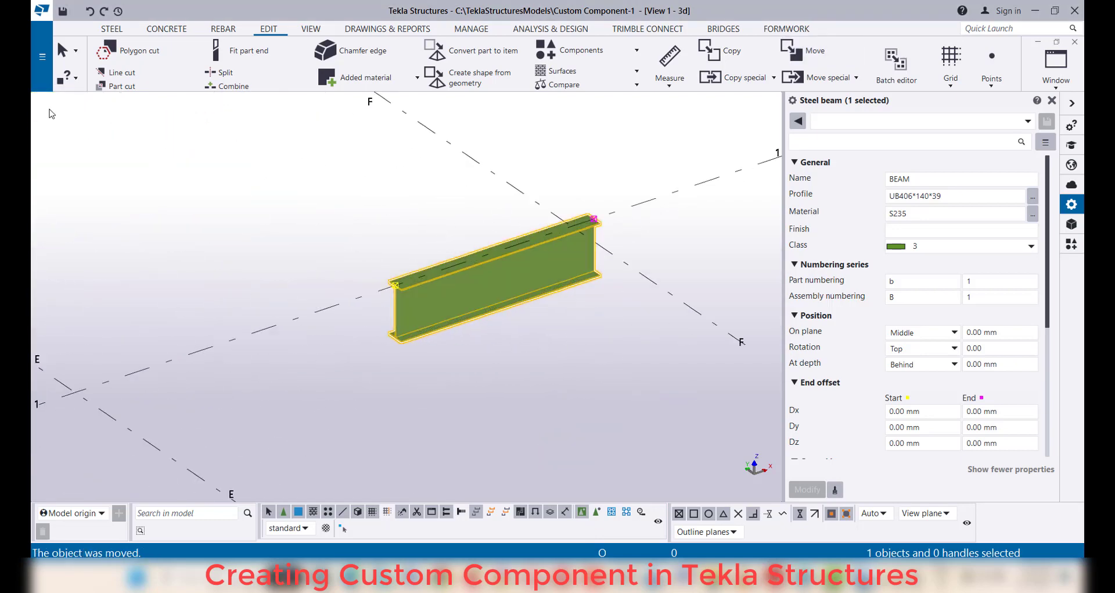
pyautogui.click(391, 388)
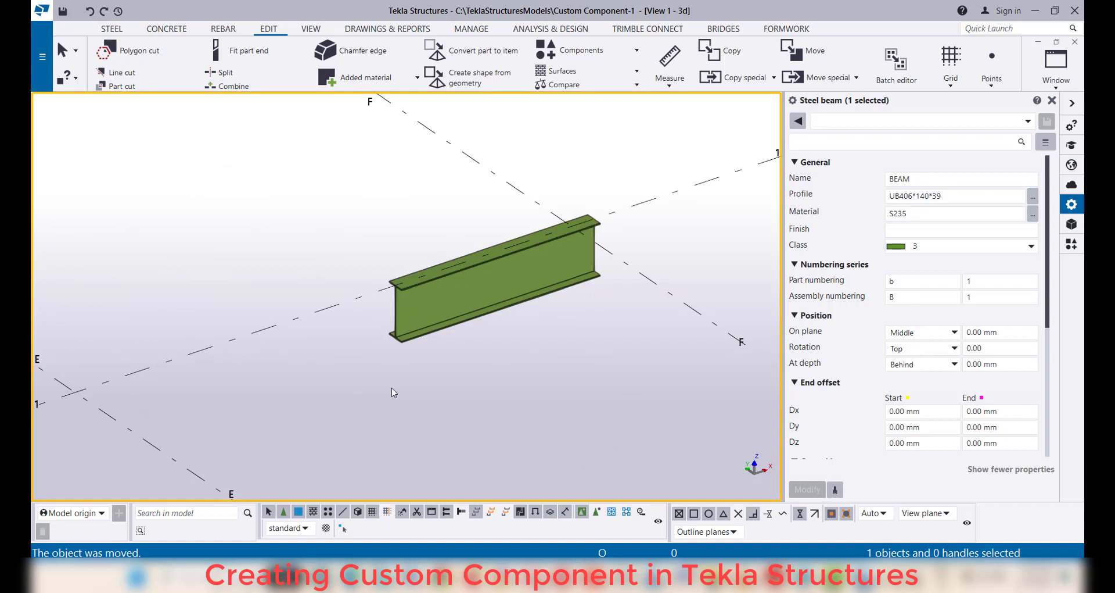
# Create the default part views of the short UB406*140*39 beam on grid line 1 and restore the view windows from maximized size
pyautogui.scroll(-2, 391, 388)
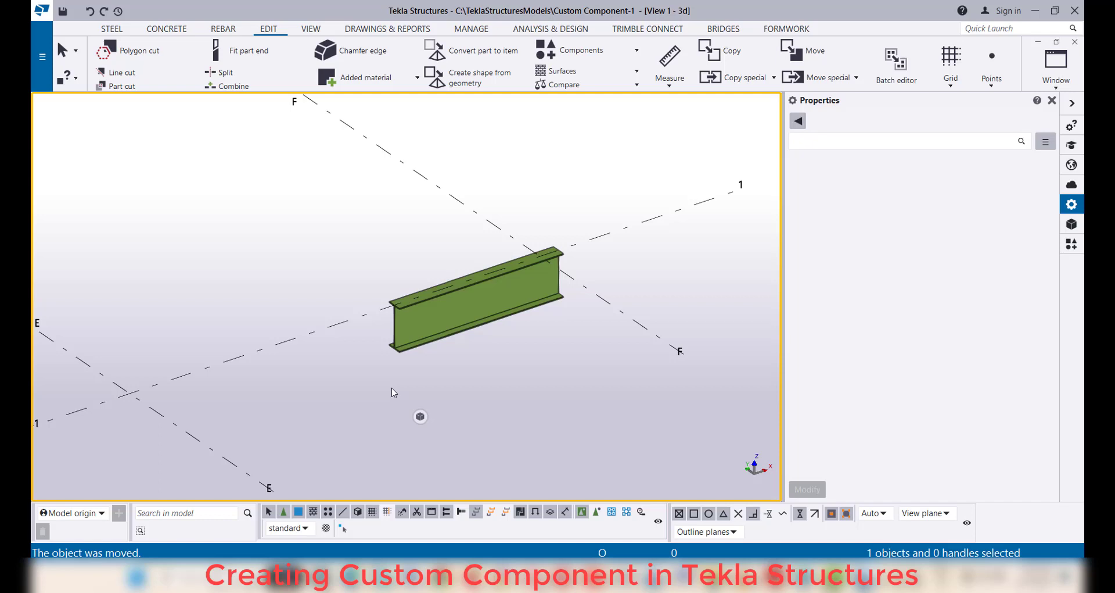
pyautogui.click(394, 322)
pyautogui.rightClick(394, 324)
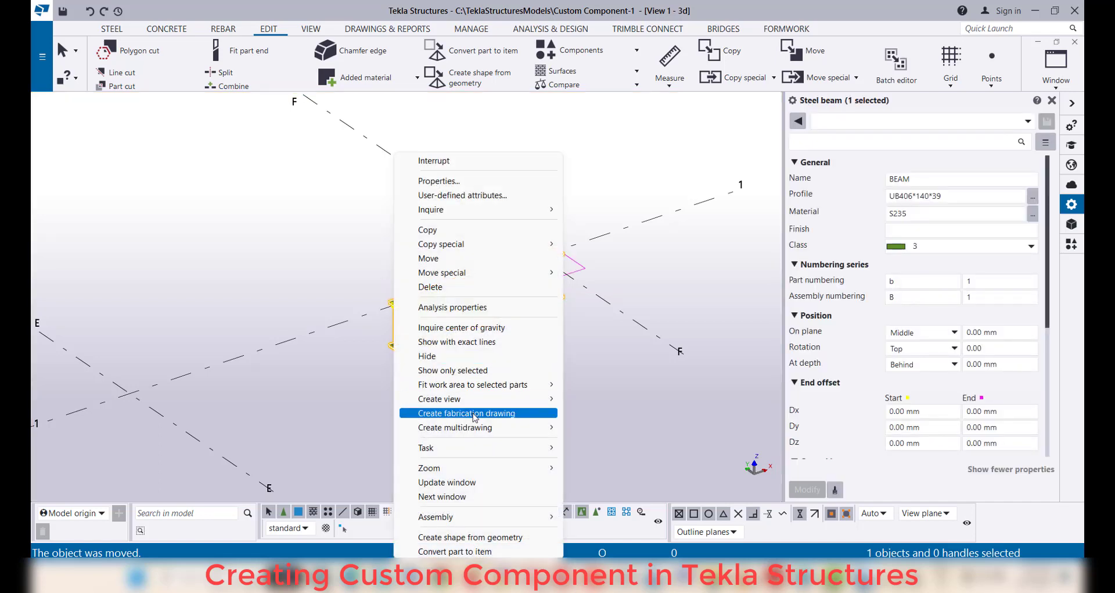
pyautogui.moveTo(482, 385)
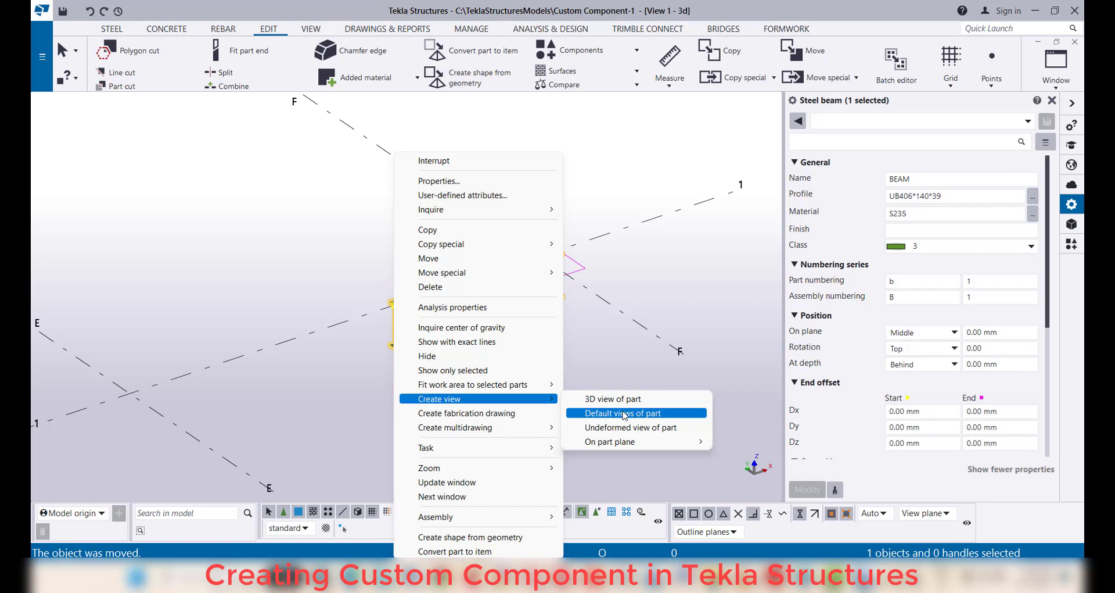
pyautogui.click(628, 414)
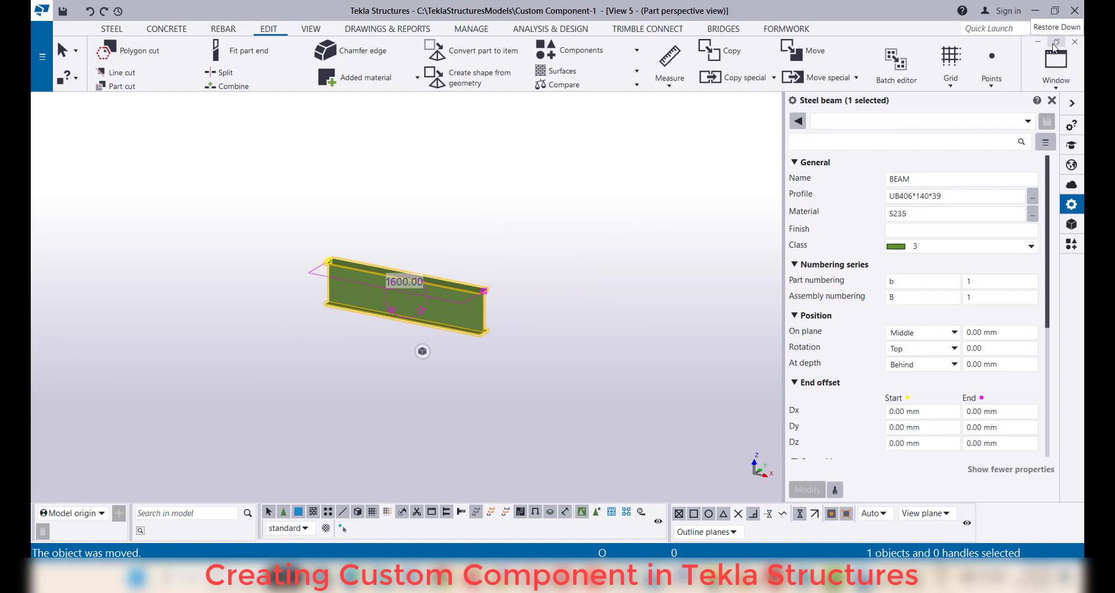
pyautogui.click(1056, 43)
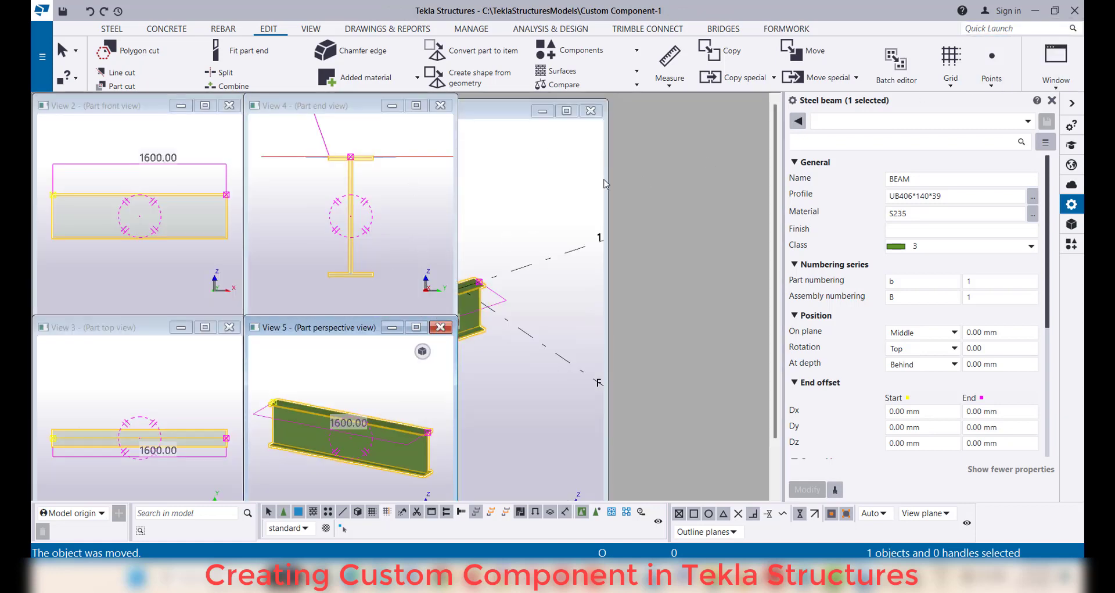
# Widen the 3D view window and bring the part perspective, top, front and end views in front of it
pyautogui.moveTo(605, 184); pyautogui.dragTo(756, 199)
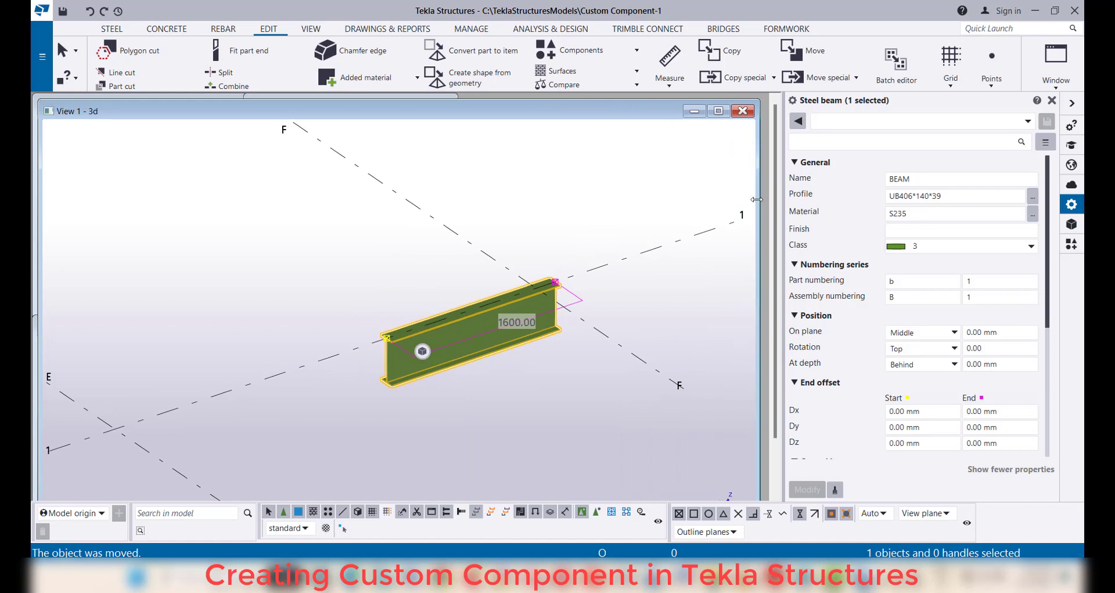
pyautogui.click(1056, 58)
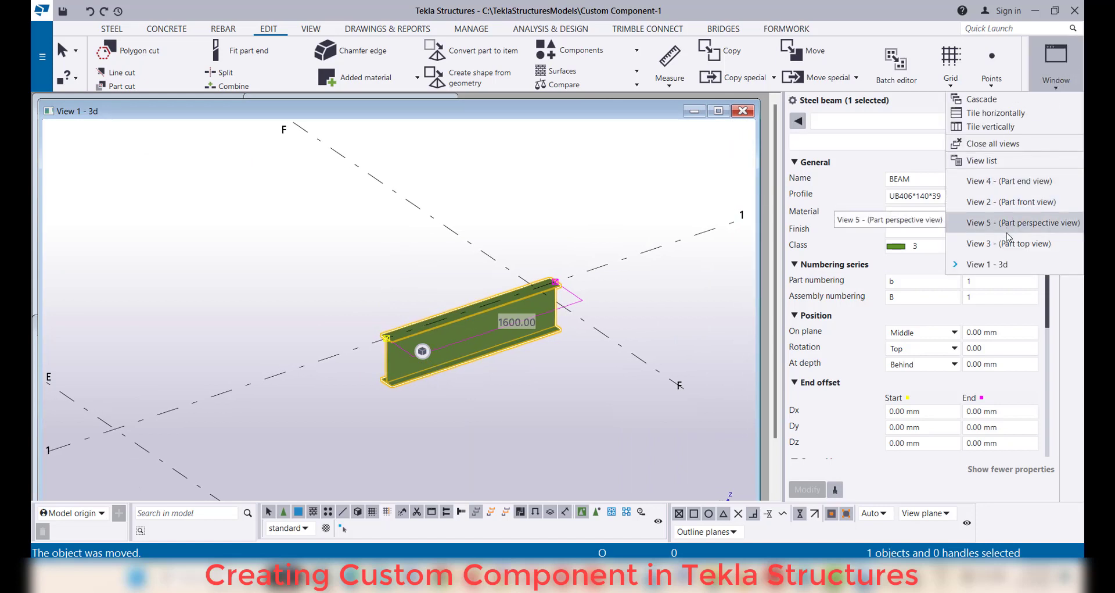
pyautogui.click(1009, 224)
pyautogui.click(1056, 58)
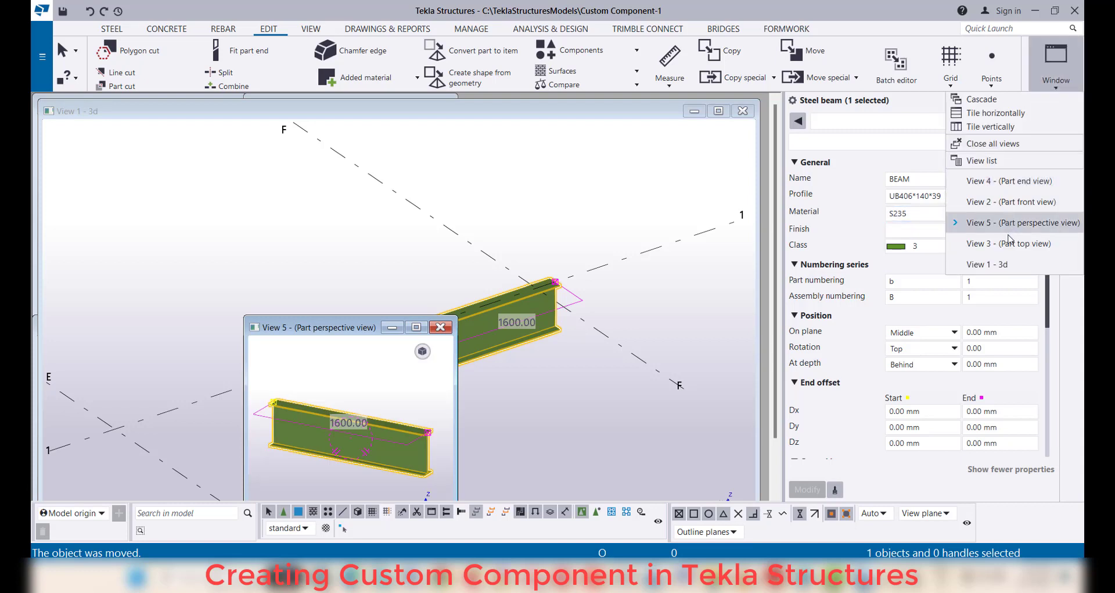
pyautogui.click(1009, 244)
pyautogui.click(1056, 58)
pyautogui.click(1023, 201)
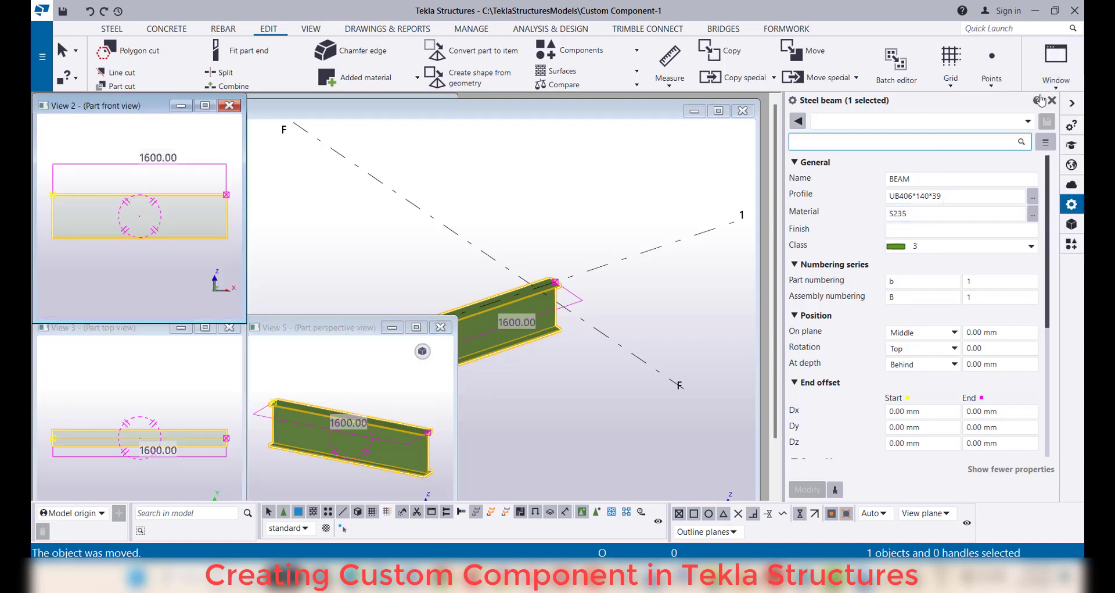
pyautogui.click(1056, 58)
pyautogui.click(1009, 180)
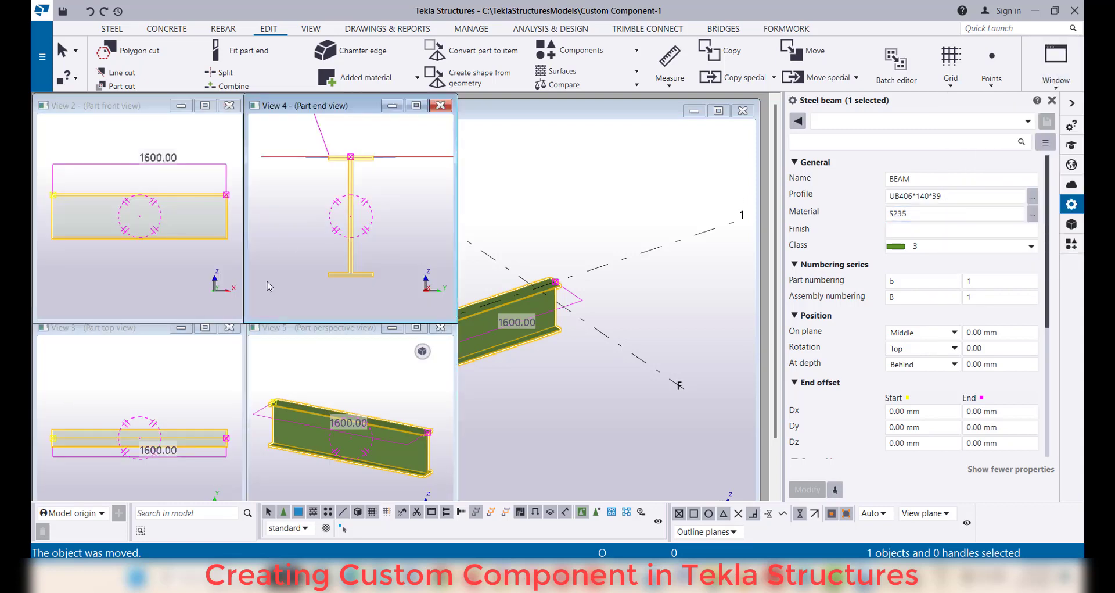
pyautogui.scroll(-3, 361, 206)
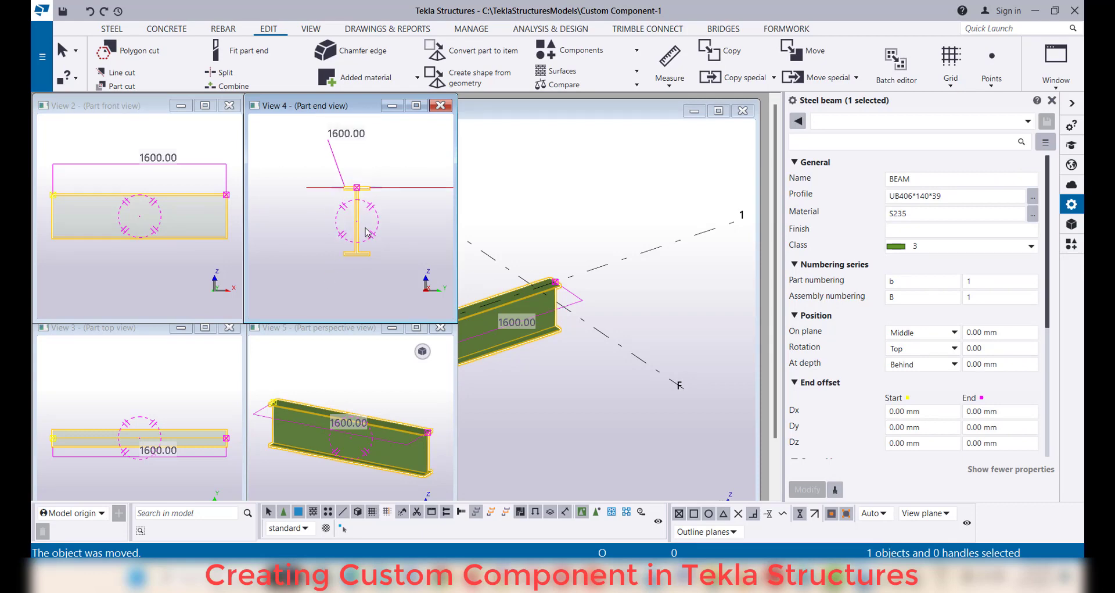
# Enlarge the part end view window over the other part views so the beam's cross section is clearly workable
pyautogui.click(317, 166)
pyautogui.scroll(-1, 316, 171)
pyautogui.moveTo(326, 109); pyautogui.dragTo(116, 112)
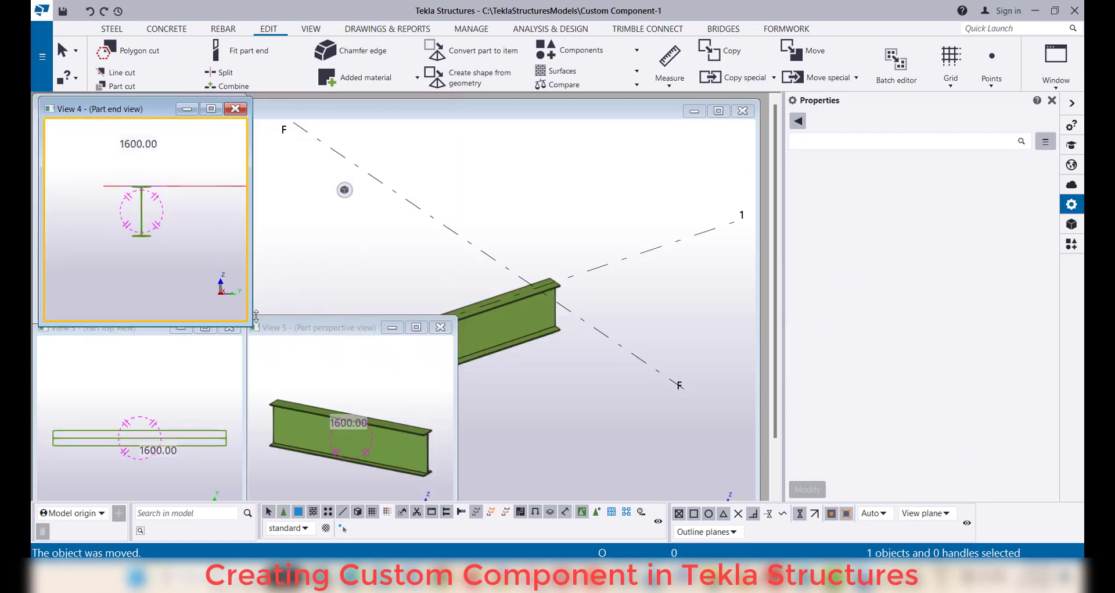
pyautogui.moveTo(249, 323); pyautogui.dragTo(748, 494)
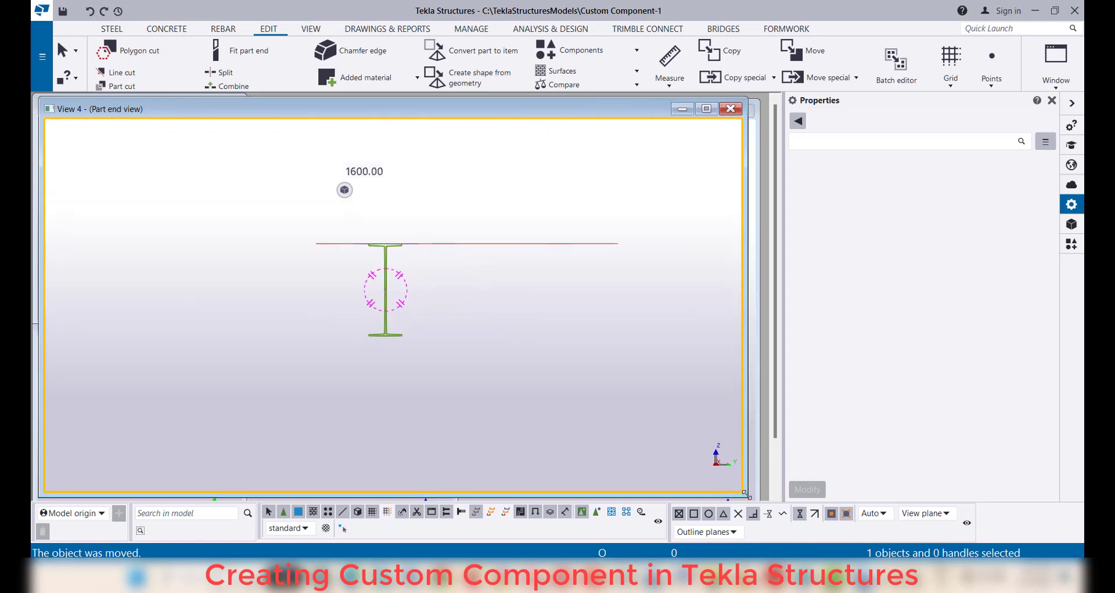
pyautogui.scroll(4, 349, 270)
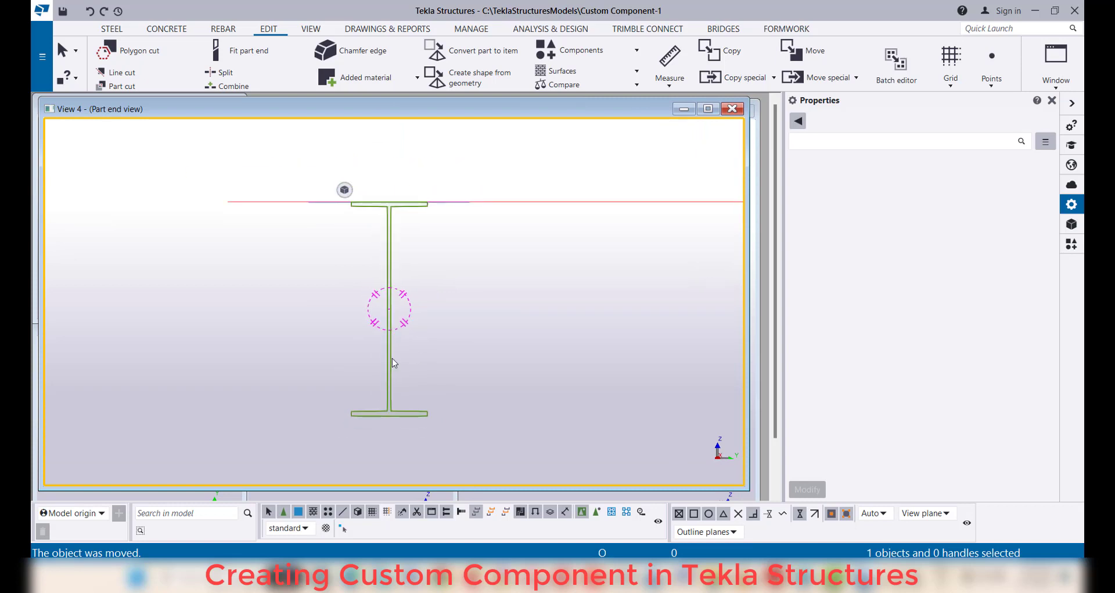
pyautogui.click(391, 360)
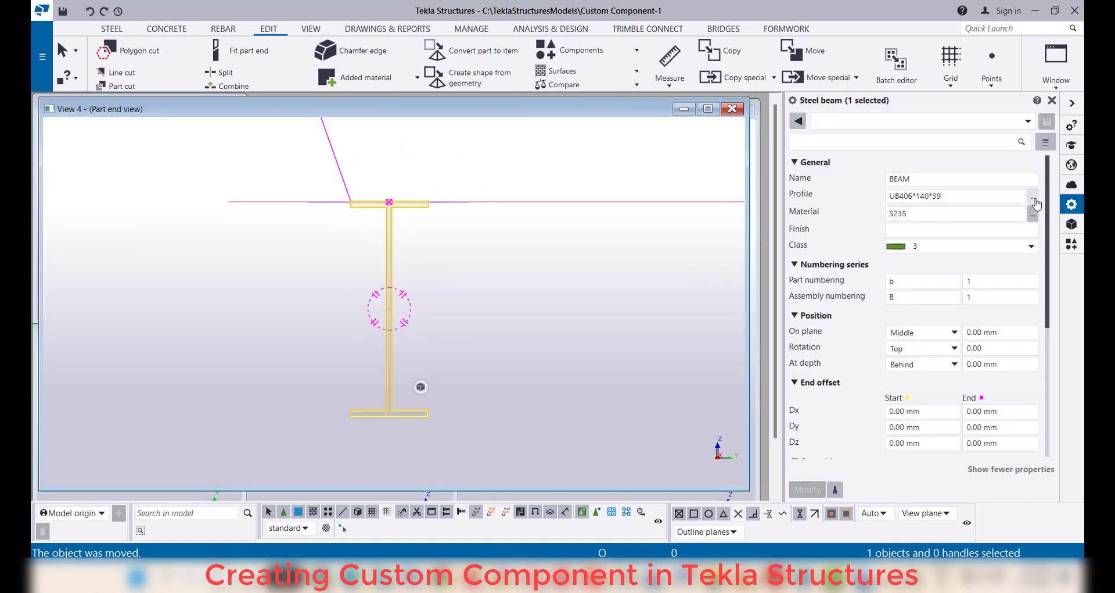
pyautogui.click(1032, 198)
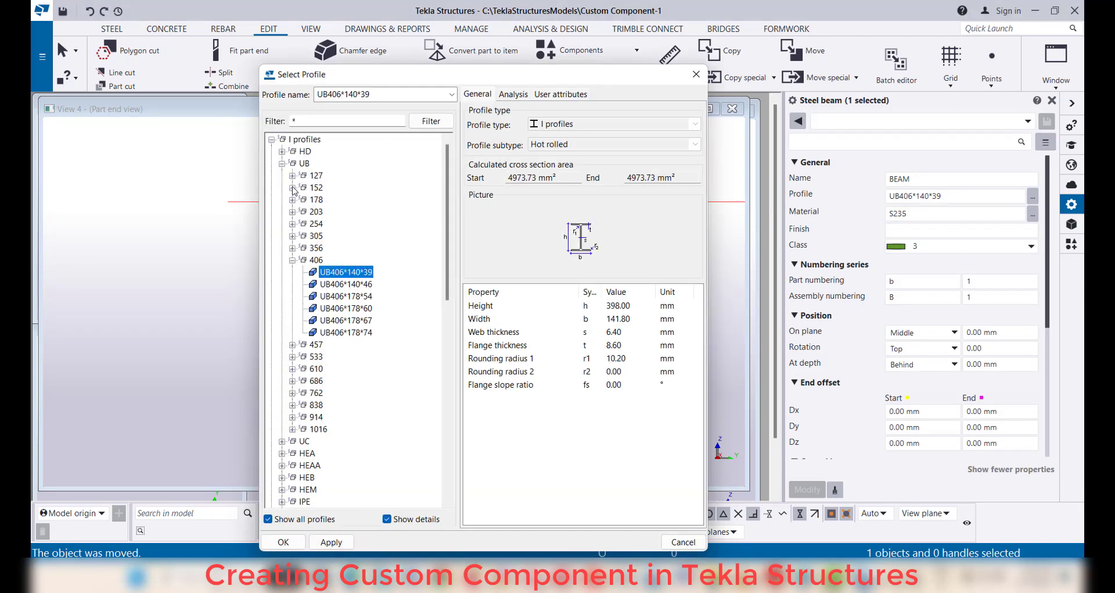
pyautogui.click(292, 188)
pyautogui.click(336, 201)
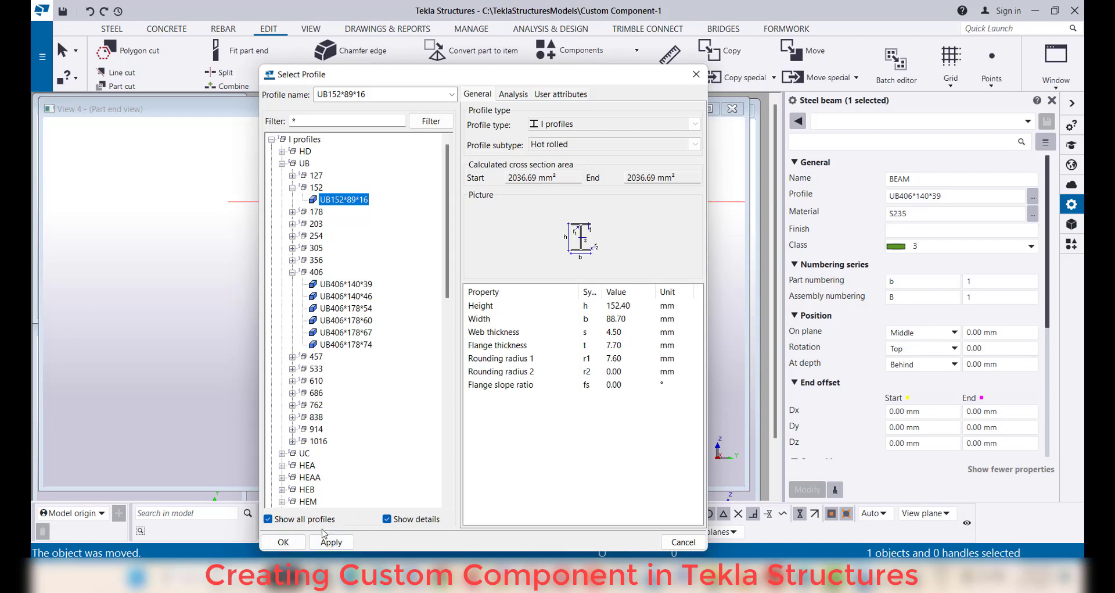
pyautogui.click(695, 74)
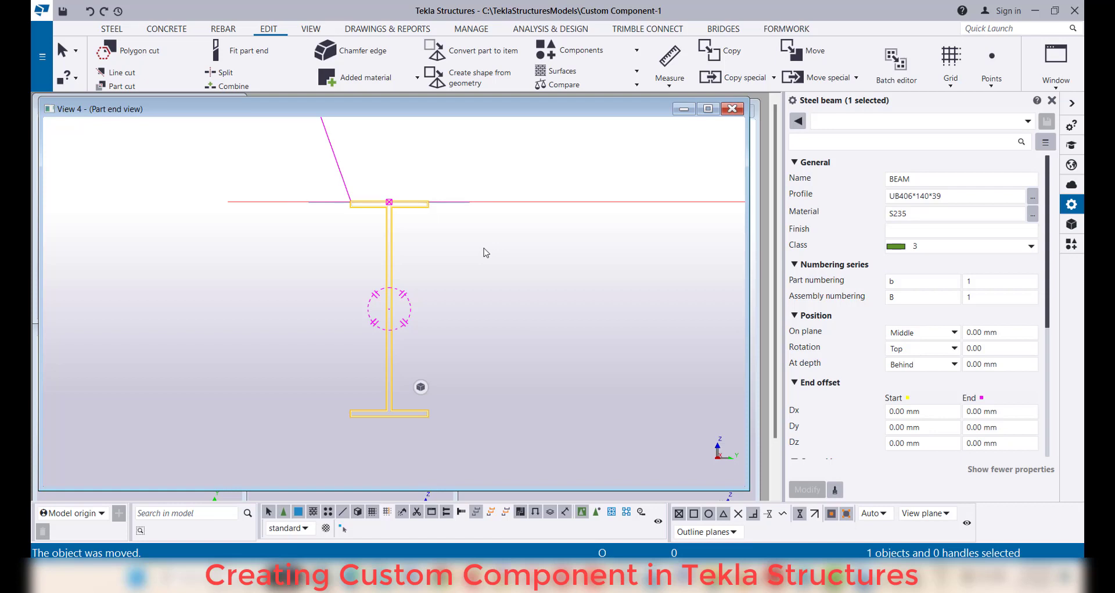
# Start a PL10 contour plate in the end view at the bottom flange's tip, with the second corner 15 mm inward along the flange
pyautogui.click(111, 30)
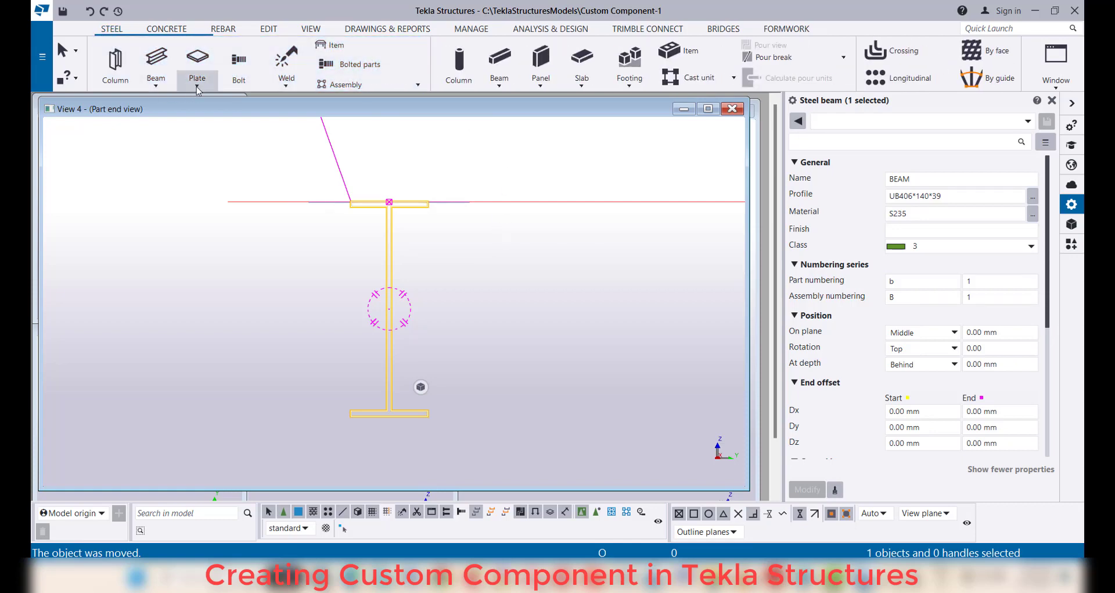
pyautogui.click(197, 88)
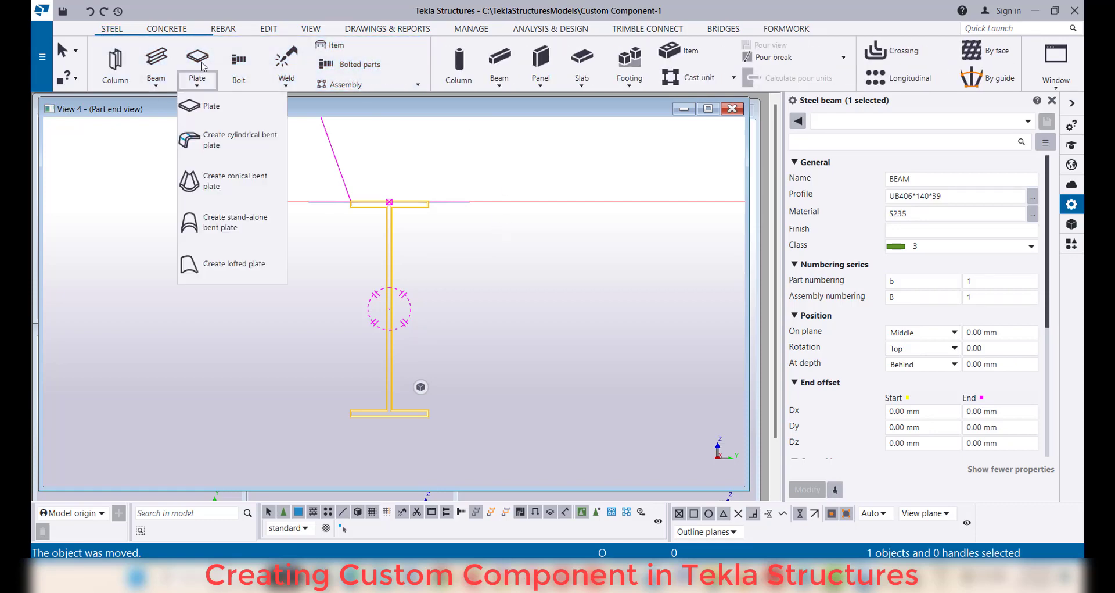
pyautogui.click(210, 104)
pyautogui.scroll(5, 414, 411)
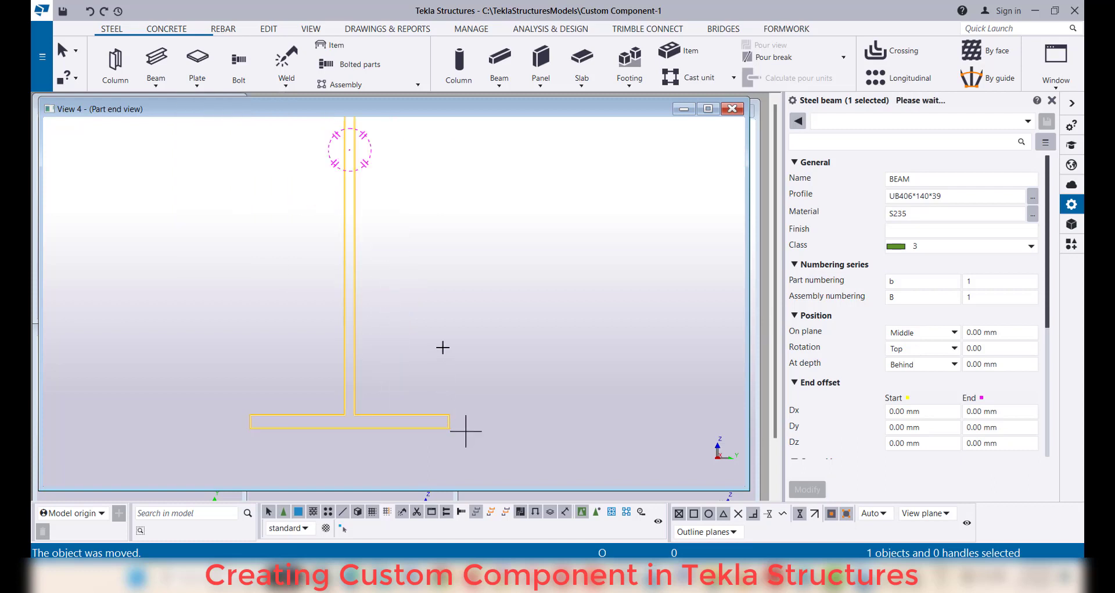
pyautogui.scroll(3, 443, 413)
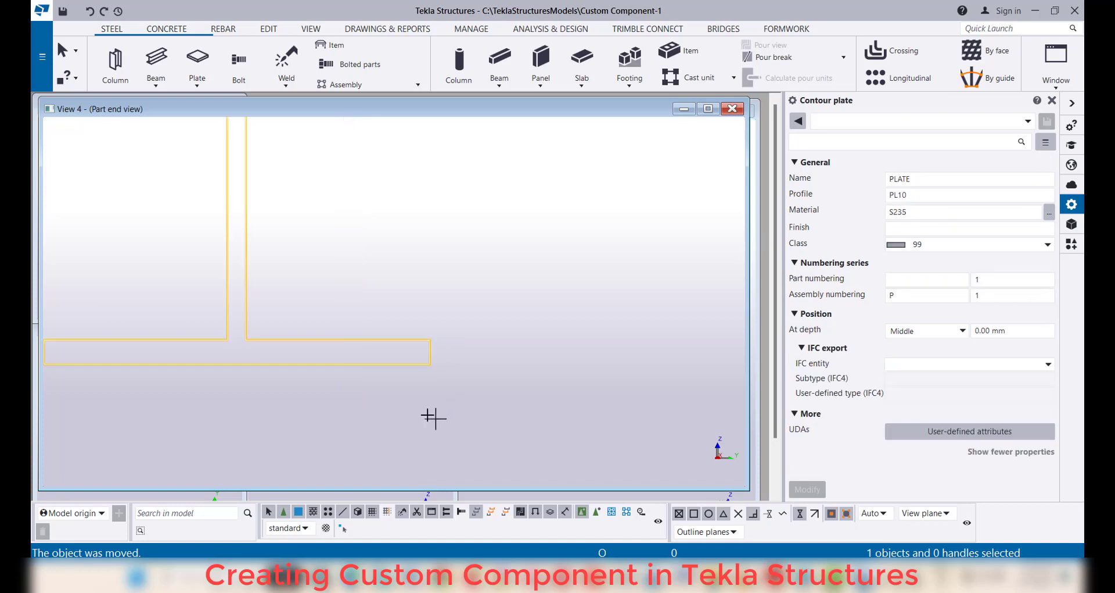
pyautogui.click(430, 340)
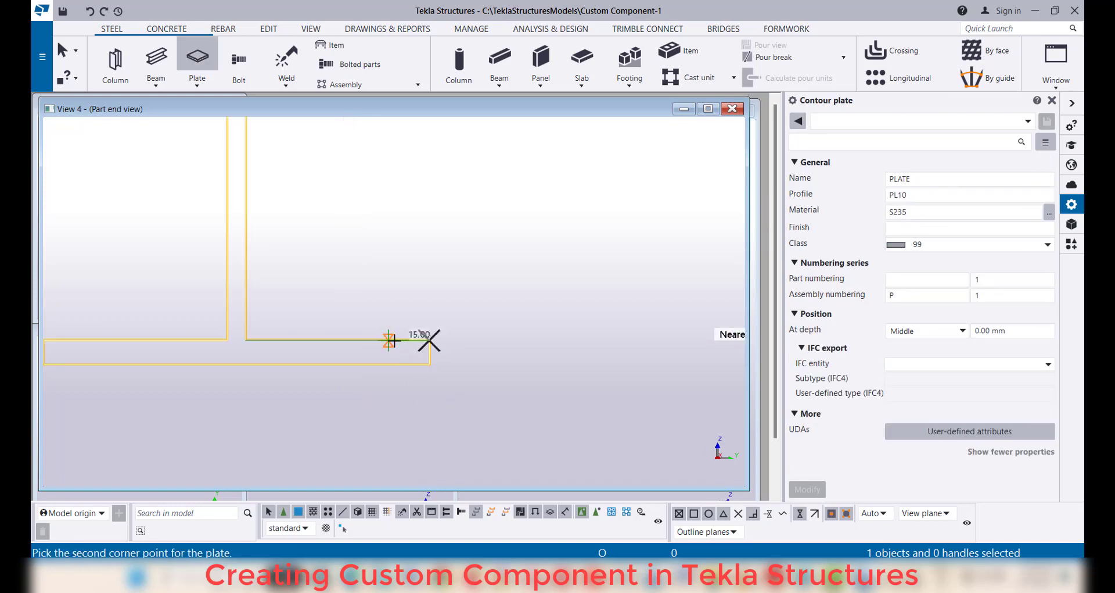
pyautogui.click(389, 340)
# Add two plate corners straight upward, one 20 mm above the flange and the next 120 mm higher
pyautogui.scroll(-3, 388, 288)
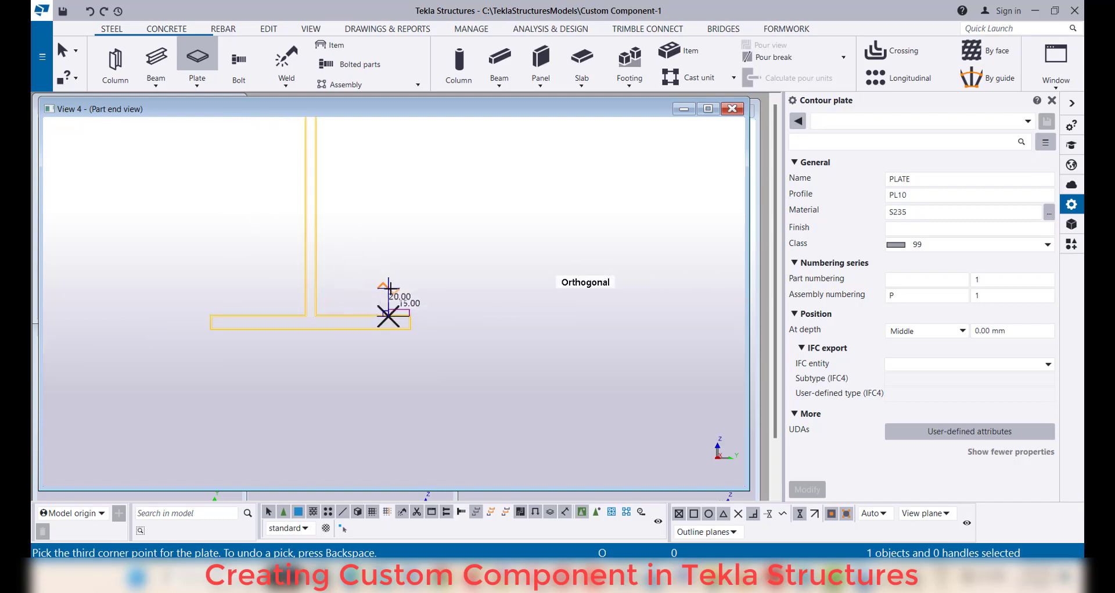
pyautogui.scroll(1, 389, 287)
pyautogui.click(339, 174)
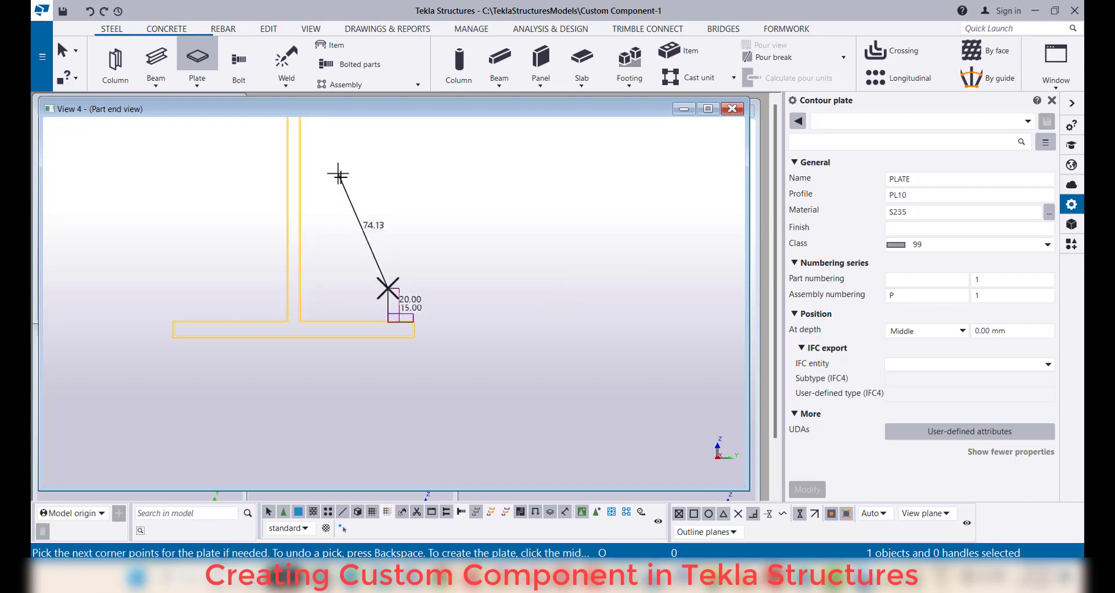
pyautogui.moveTo(338, 175); pyautogui.dragTo(378, 323, button='middle')
pyautogui.scroll(-5, 364, 253)
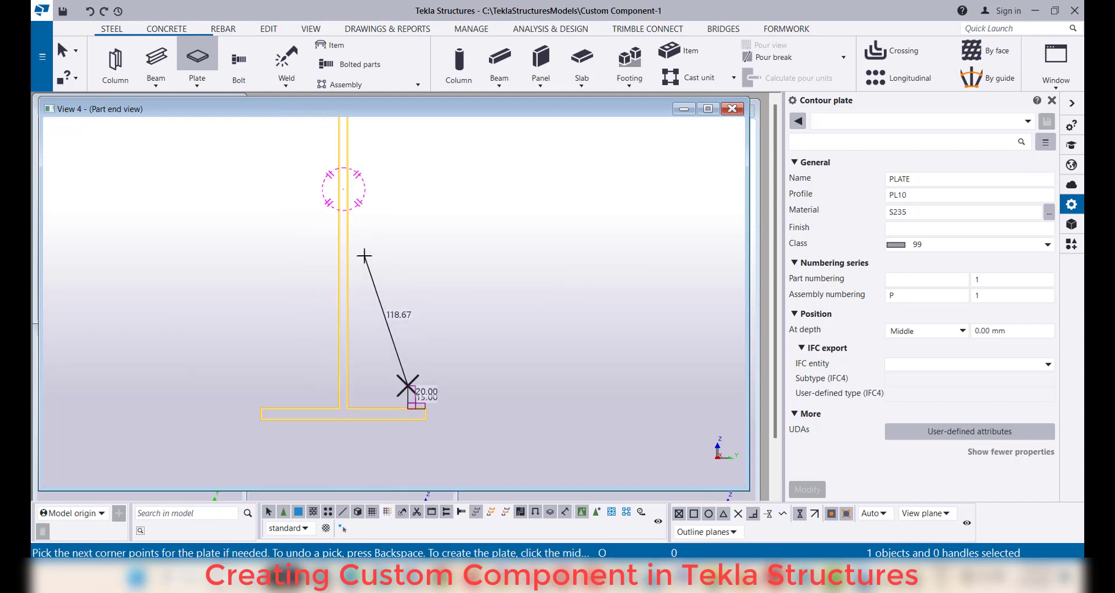
pyautogui.moveTo(364, 253); pyautogui.dragTo(416, 306, button='middle')
pyautogui.scroll(1, 416, 306)
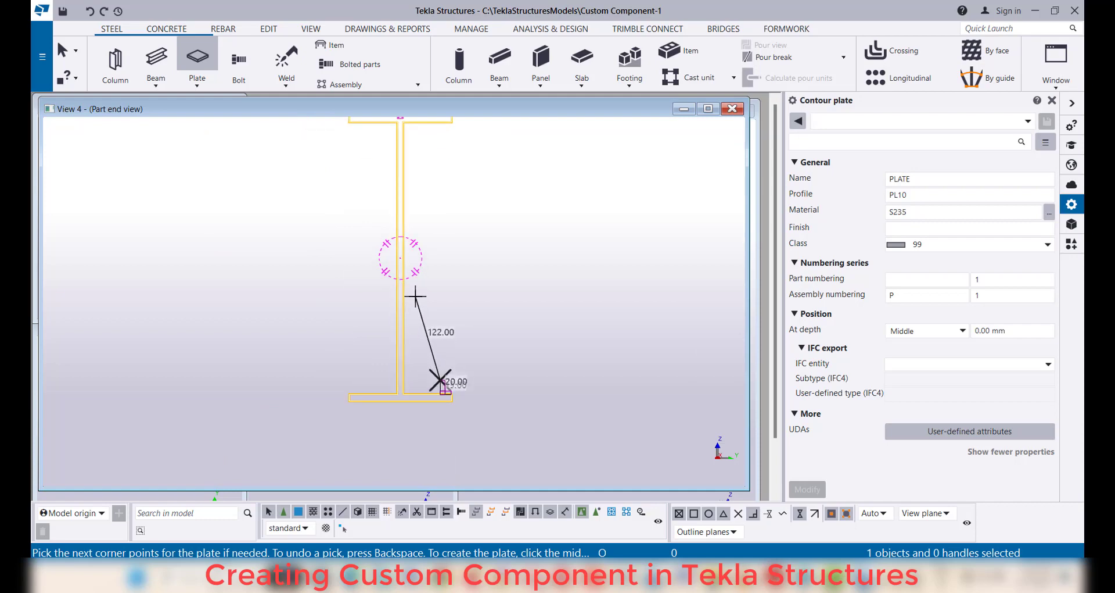
pyautogui.click(445, 292)
pyautogui.scroll(2, 418, 293)
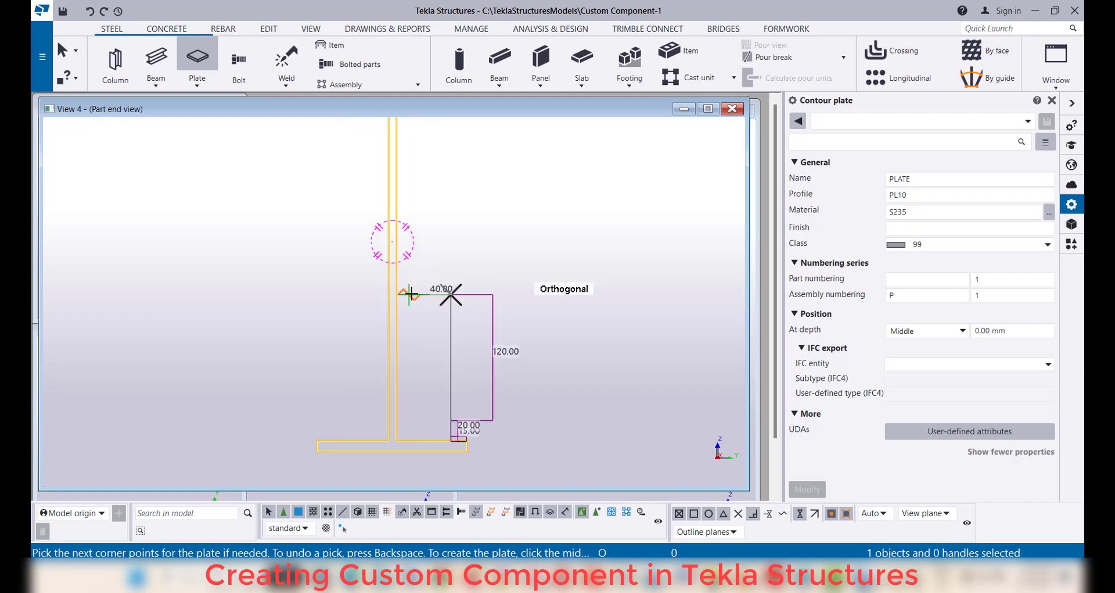
# Continue the plate outline 30 mm and another 22.7 mm toward the web, and 140 mm down to the bottom flange
pyautogui.click(419, 294)
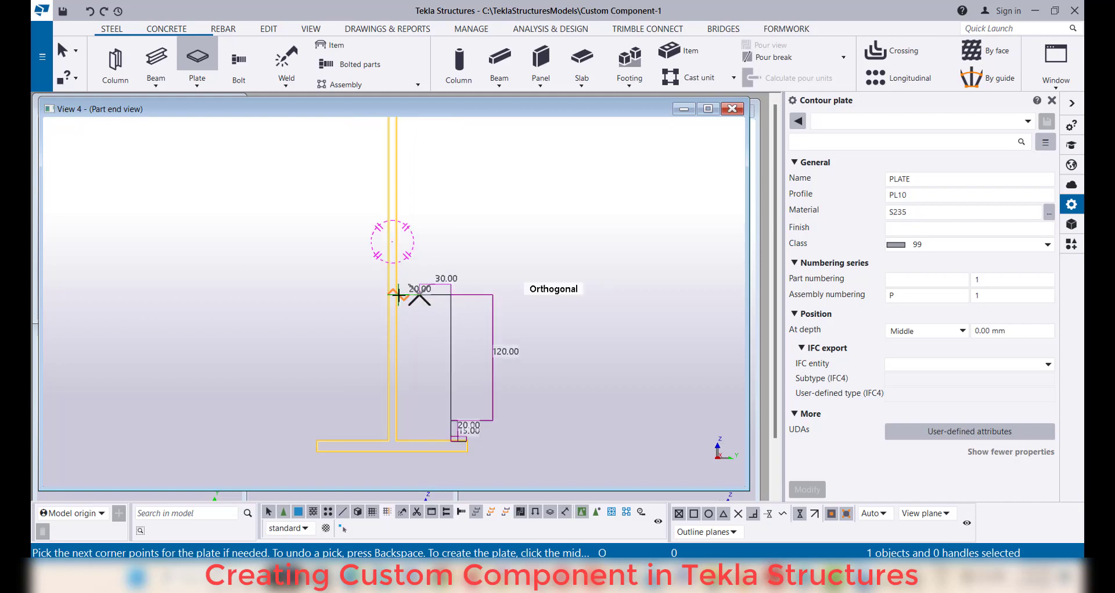
pyautogui.click(397, 294)
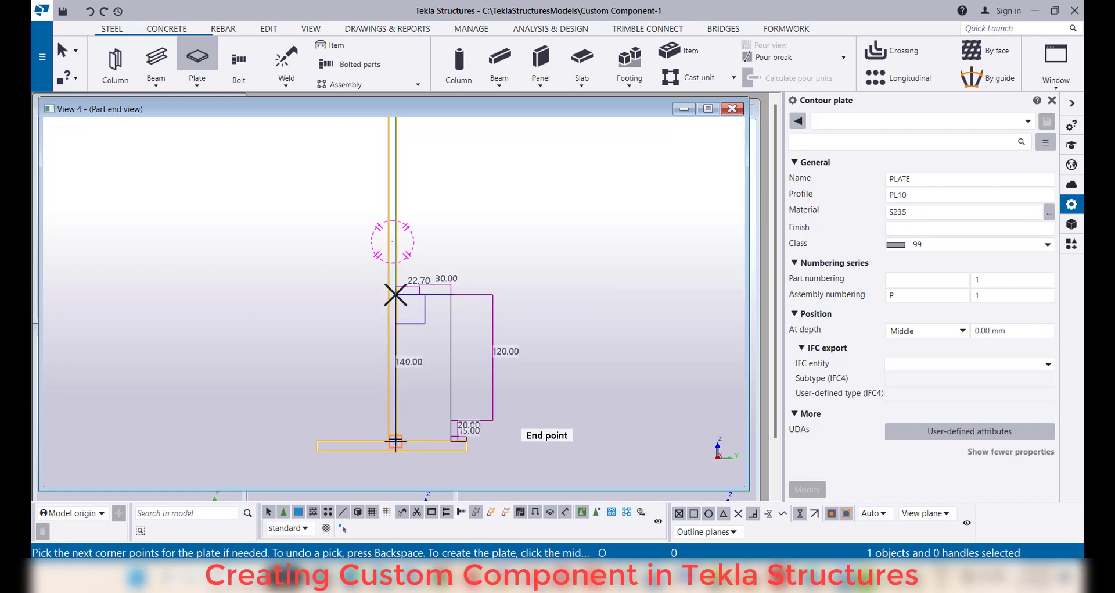
pyautogui.click(404, 440)
# Close the outline at the bottom flange to create the contour plate, and end the Plate command
pyautogui.scroll(3, 451, 442)
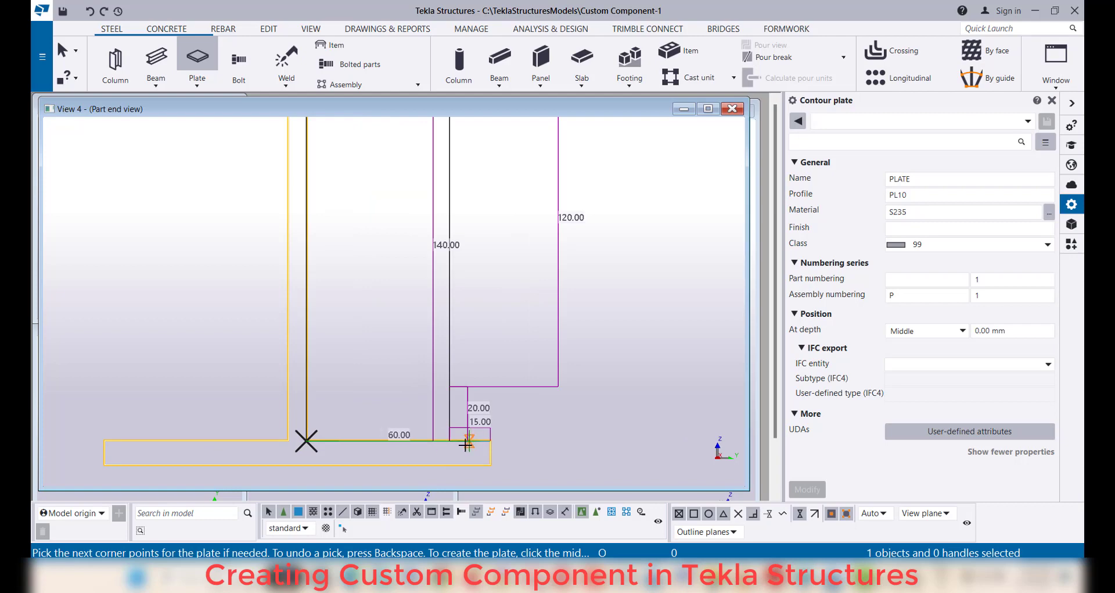
pyautogui.scroll(3, 467, 444)
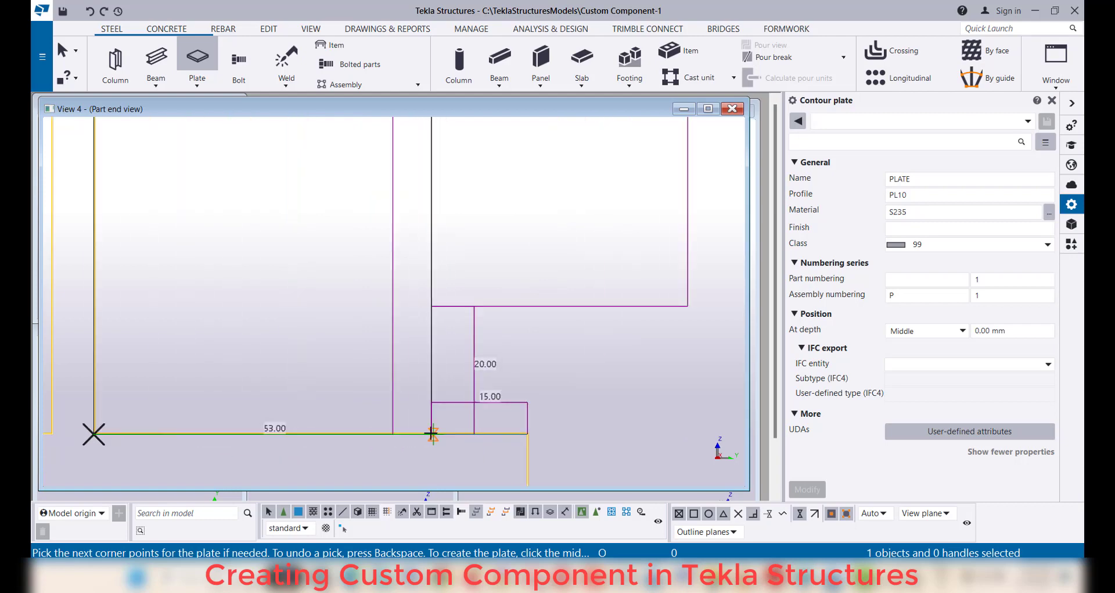
pyautogui.scroll(5, 432, 433)
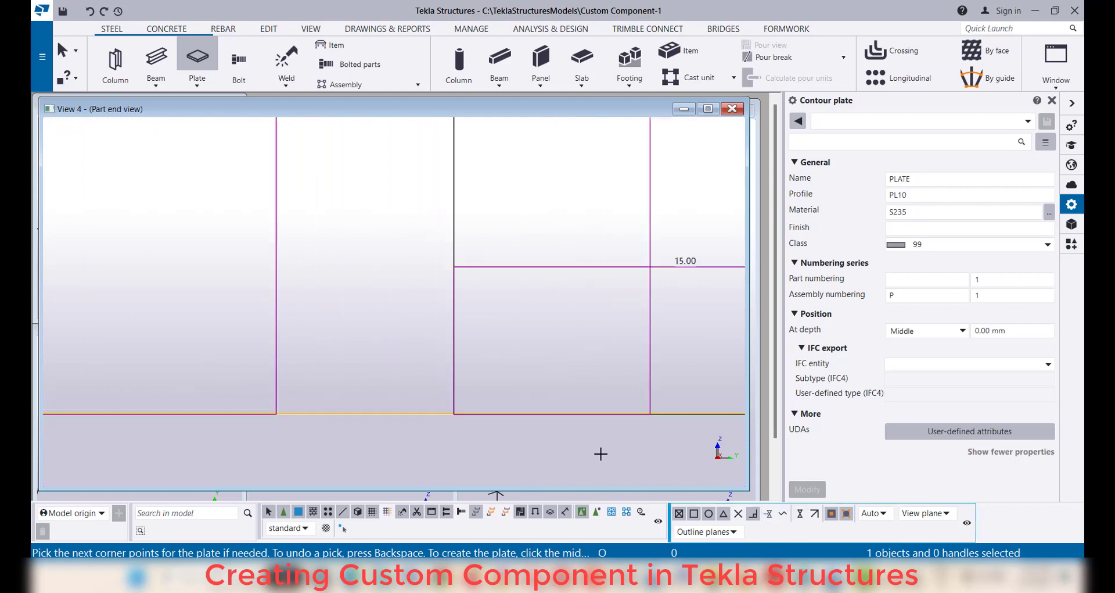
pyautogui.scroll(-5, 418, 349)
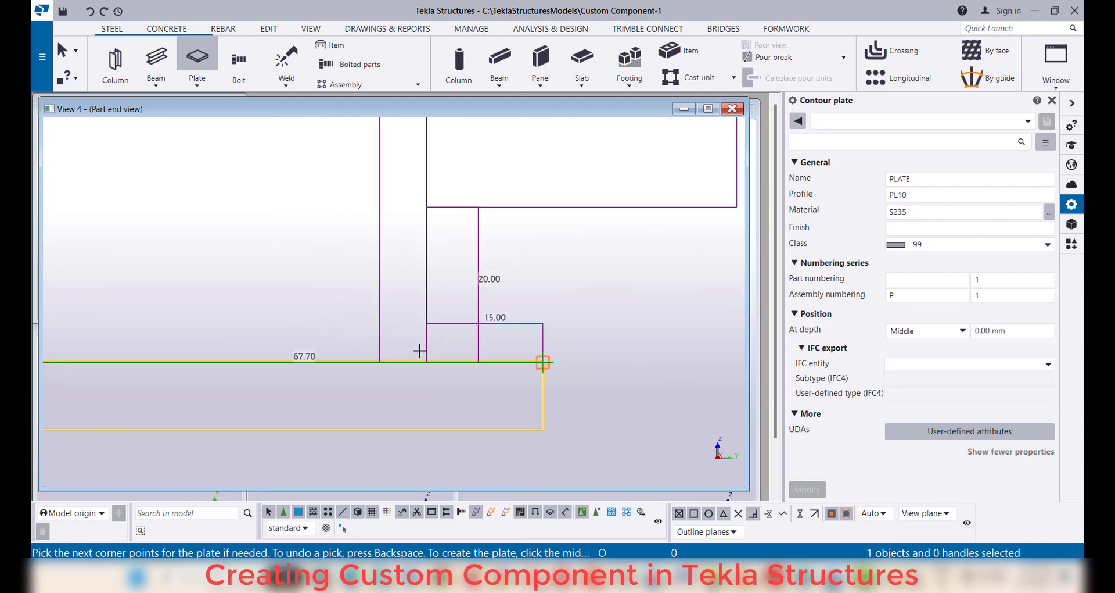
pyautogui.scroll(-3, 417, 346)
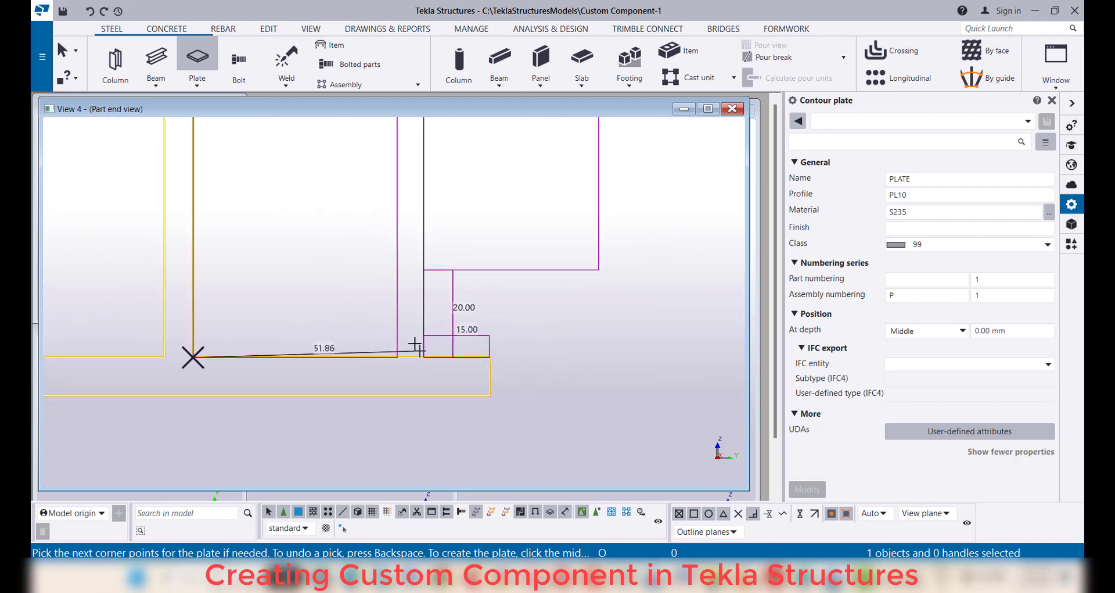
pyautogui.middleClick(365, 306)
pyautogui.scroll(-4, 462, 444)
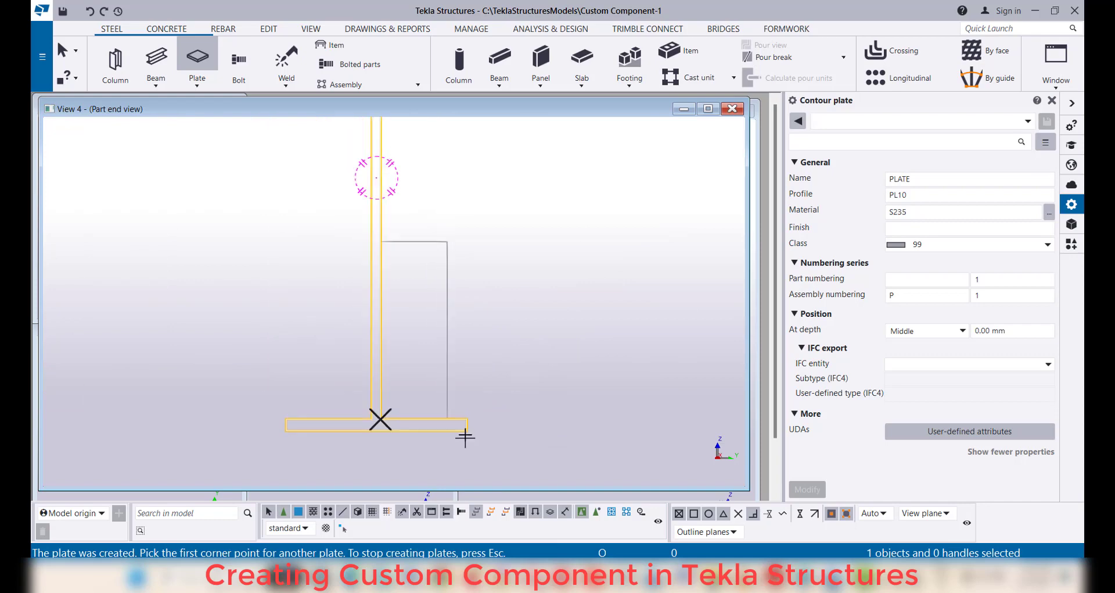
pyautogui.scroll(-1, 465, 437)
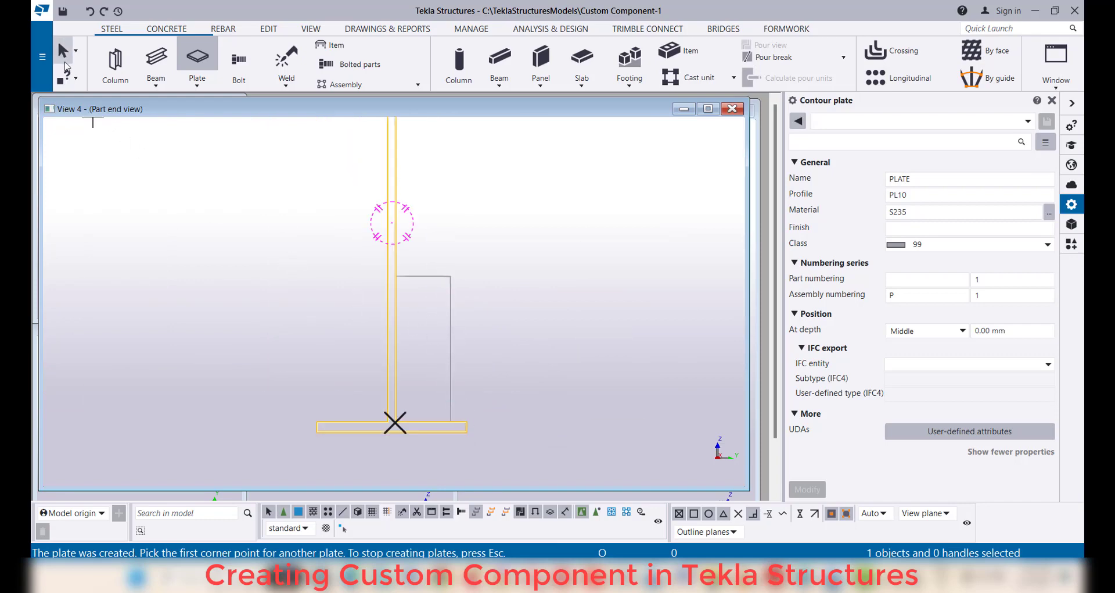
pyautogui.click(64, 52)
# Inspect the corner handles of the new contour plate against the beam's web and flange, and deselect it
pyautogui.click(451, 325)
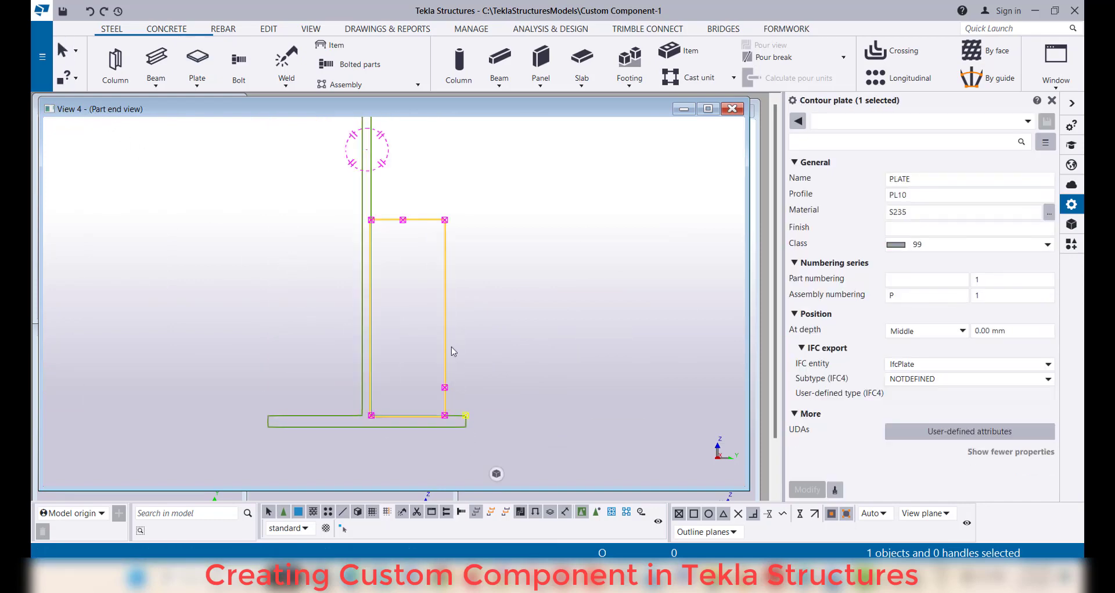
pyautogui.scroll(1, 453, 351)
pyautogui.scroll(1, 443, 242)
pyautogui.scroll(-2, 428, 227)
pyautogui.scroll(1, 438, 219)
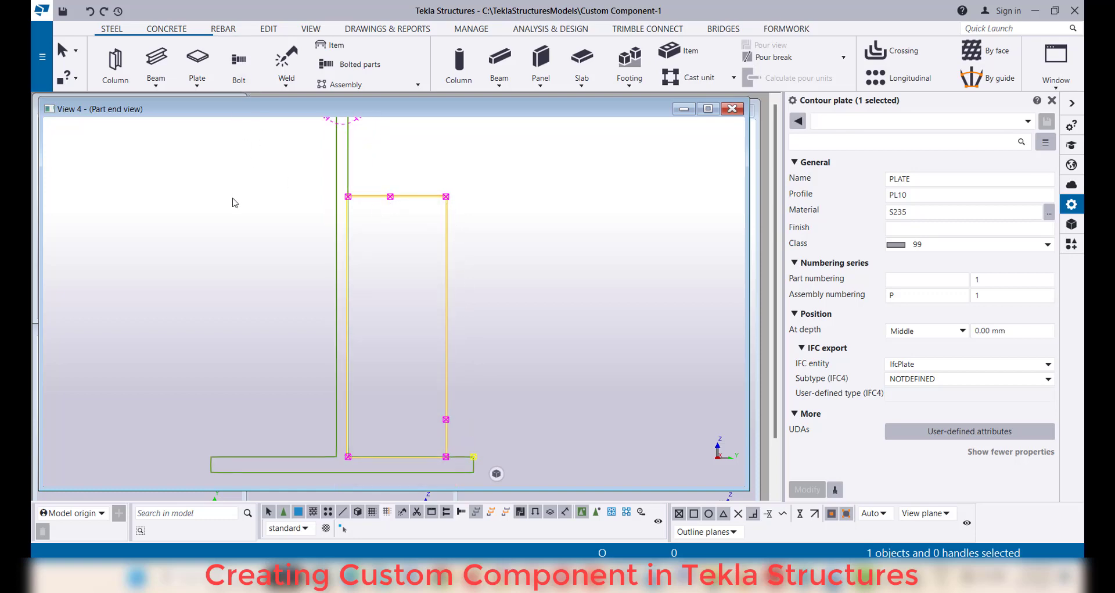
pyautogui.click(235, 141)
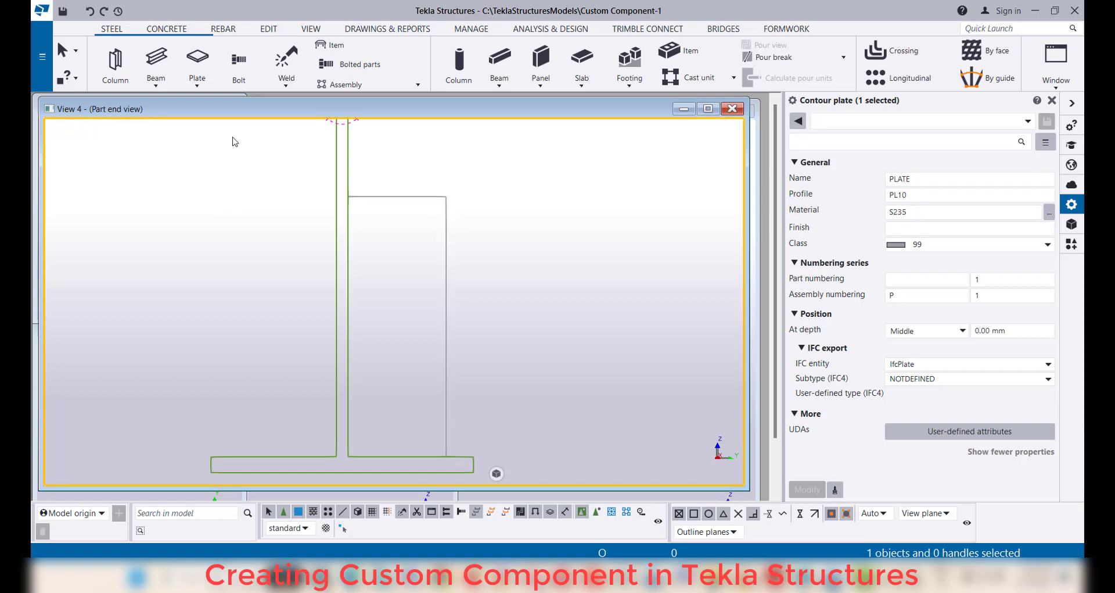
# Try to line-cut the plate from its top-edge point 30 mm from the outer corner to the point 20 mm above the flange
pyautogui.click(269, 29)
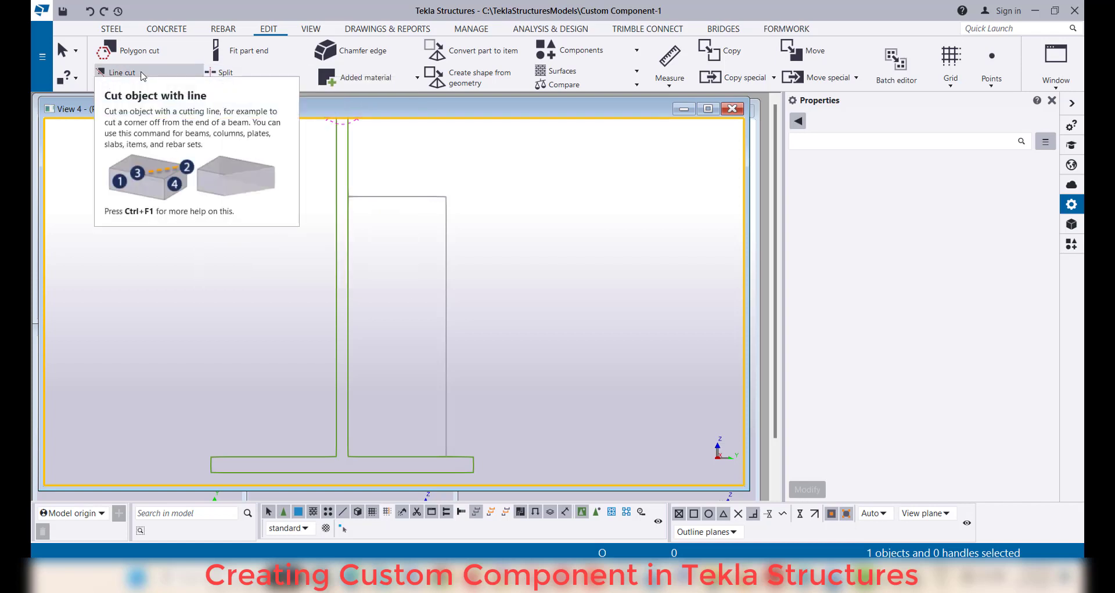
pyautogui.click(142, 74)
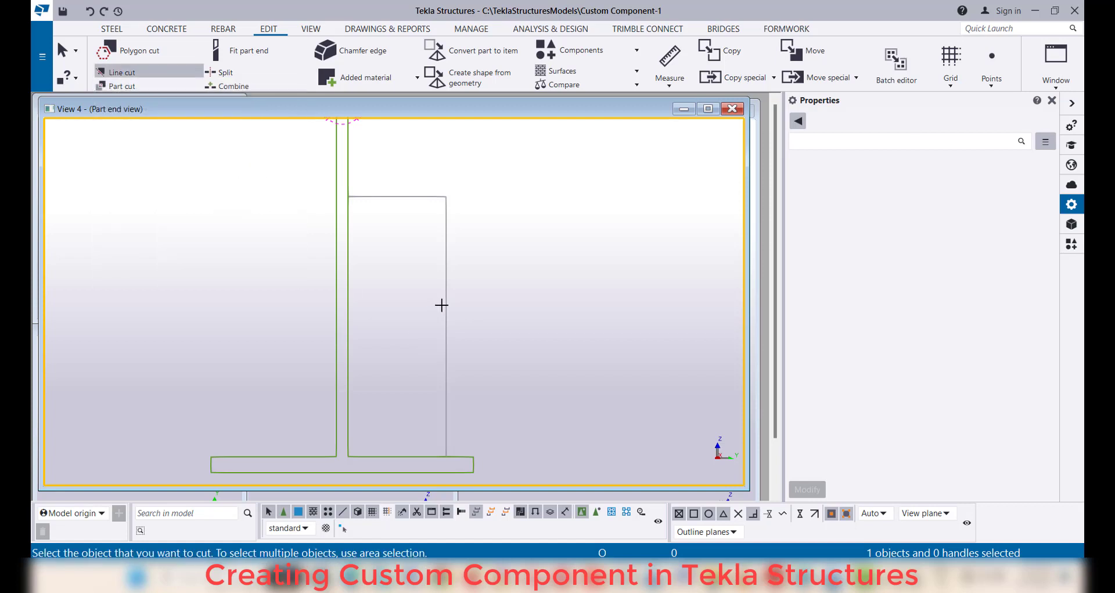
pyautogui.click(372, 232)
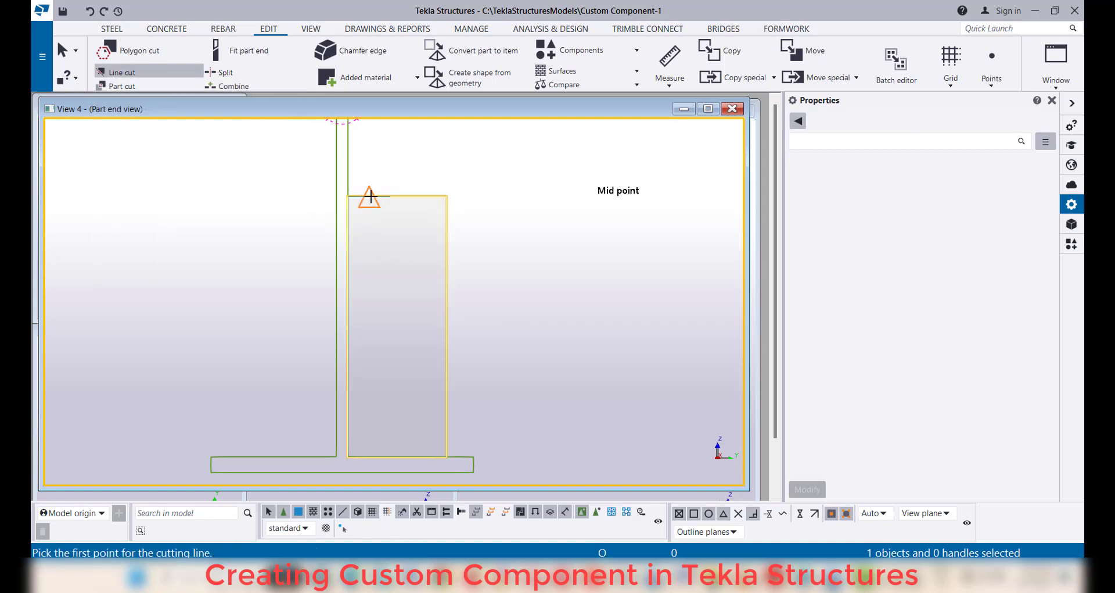
pyautogui.click(390, 196)
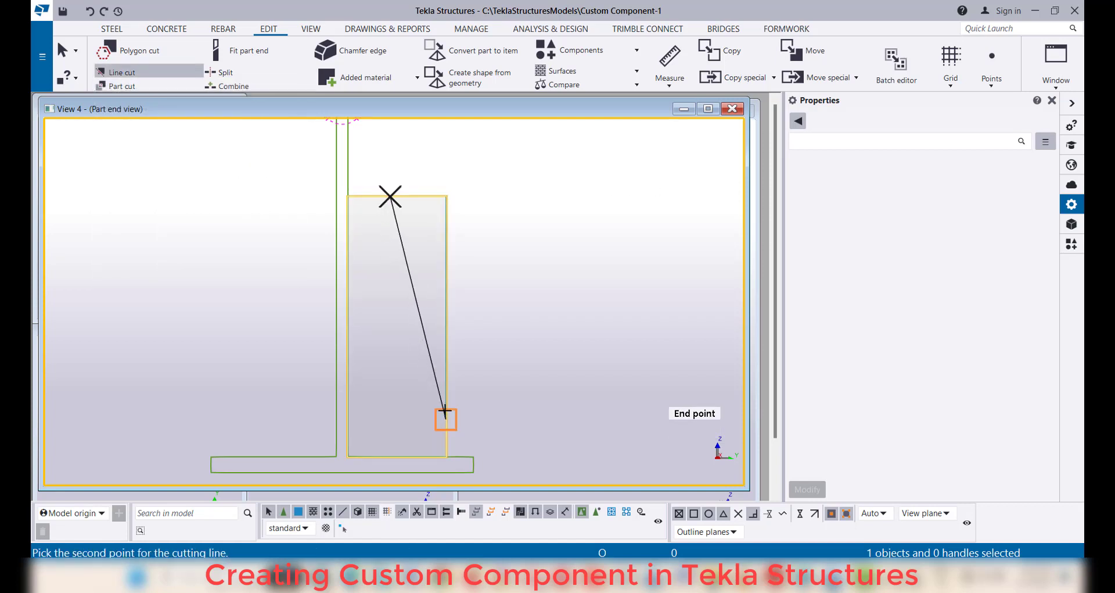
pyautogui.click(445, 413)
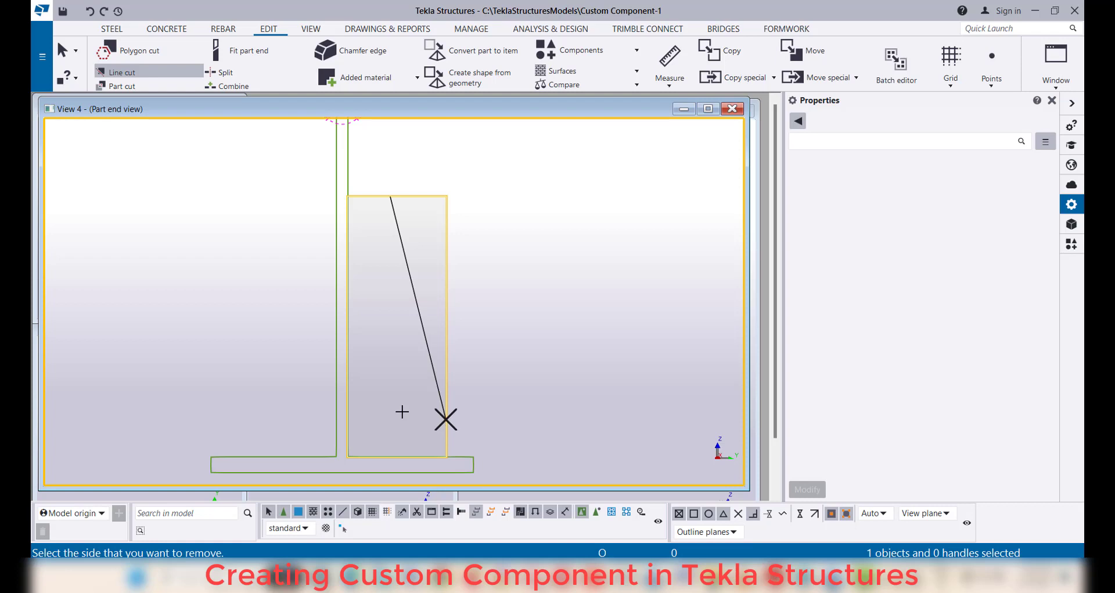
pyautogui.click(402, 411)
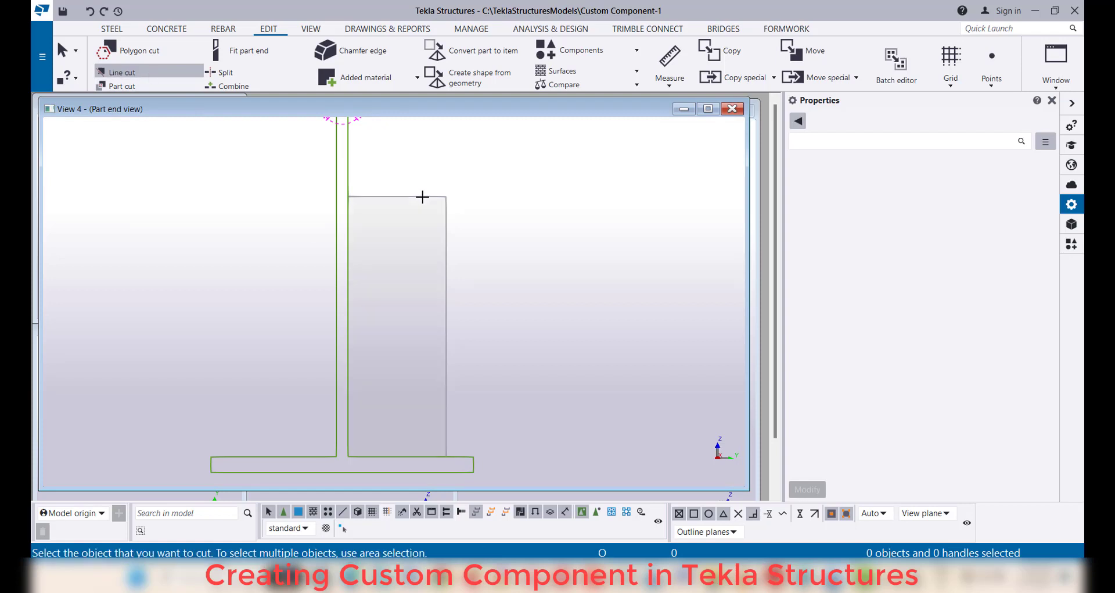
# Line-cut the contour plate from its top-edge point to the outer-edge point above the bottom flange, removing the outer side, and end the command
pyautogui.click(399, 202)
pyautogui.click(388, 212)
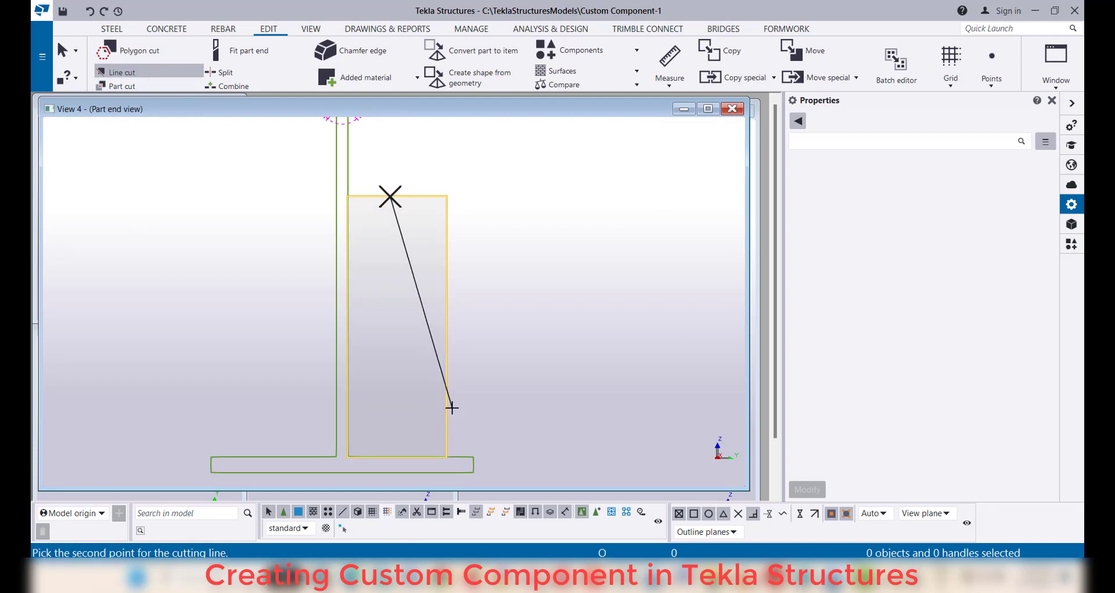
pyautogui.click(446, 418)
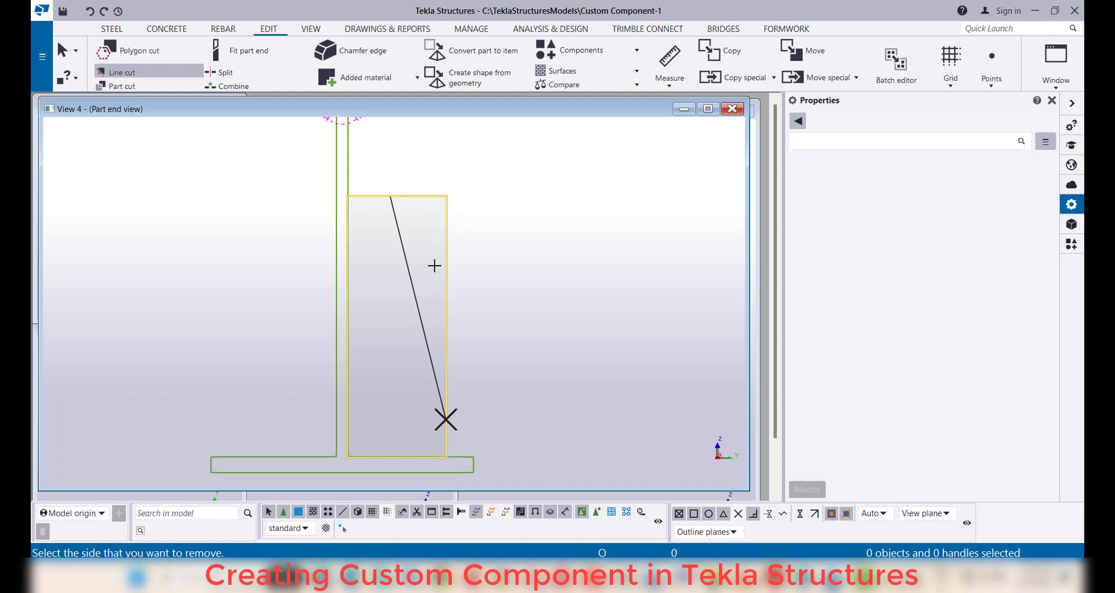
pyautogui.click(438, 270)
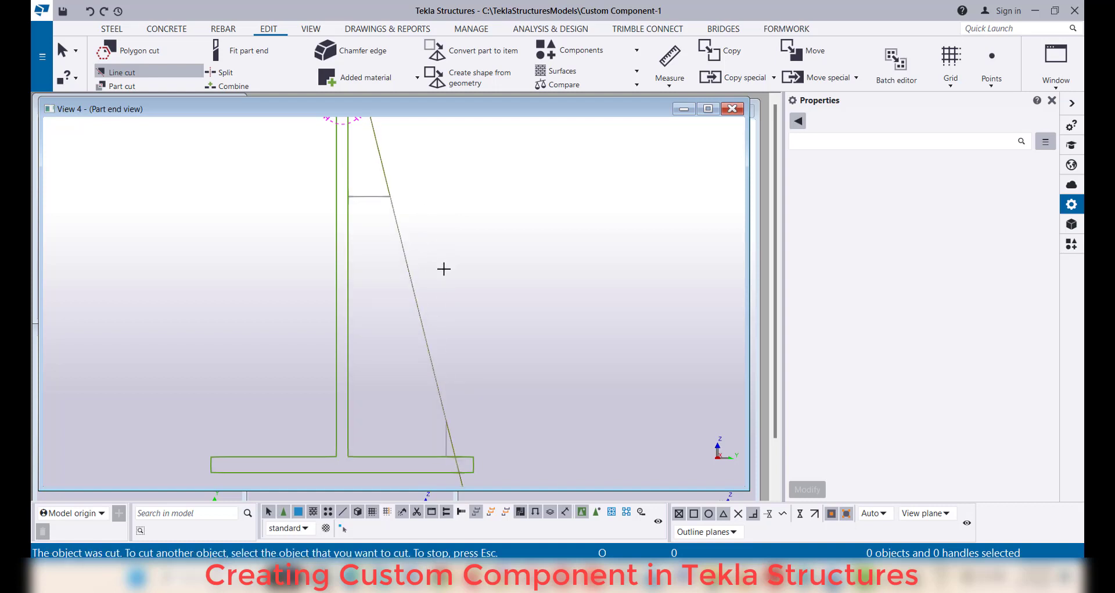
pyautogui.scroll(-1, 495, 268)
pyautogui.scroll(-2, 495, 268)
pyautogui.press('Escape')
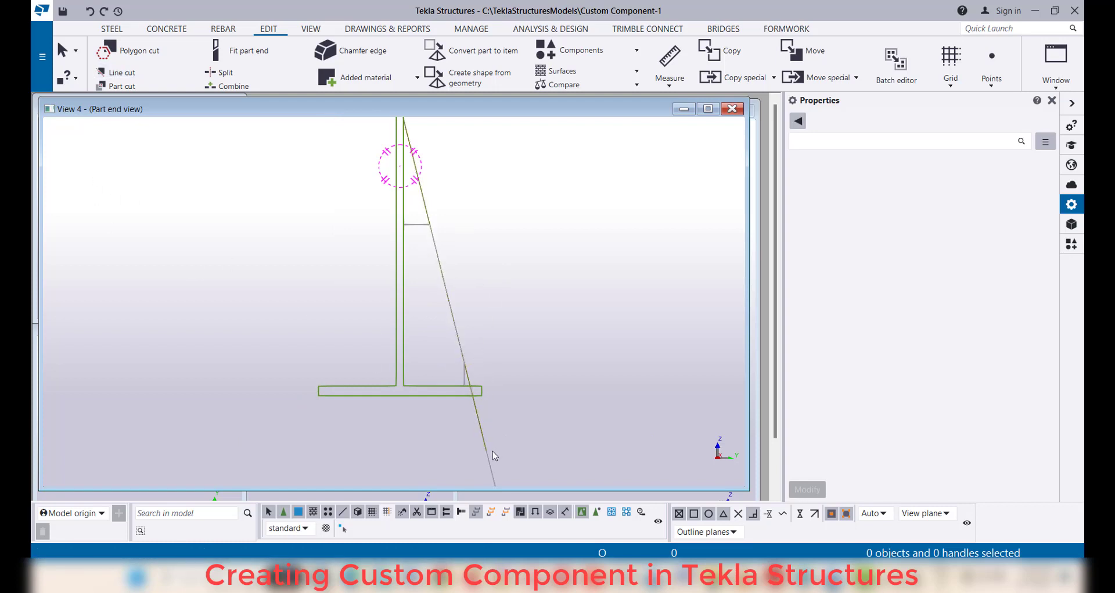
# Inspect the cut contour plate's sloped edge, handles and properties, and deselect it
pyautogui.scroll(-2, 502, 320)
pyautogui.scroll(3, 427, 256)
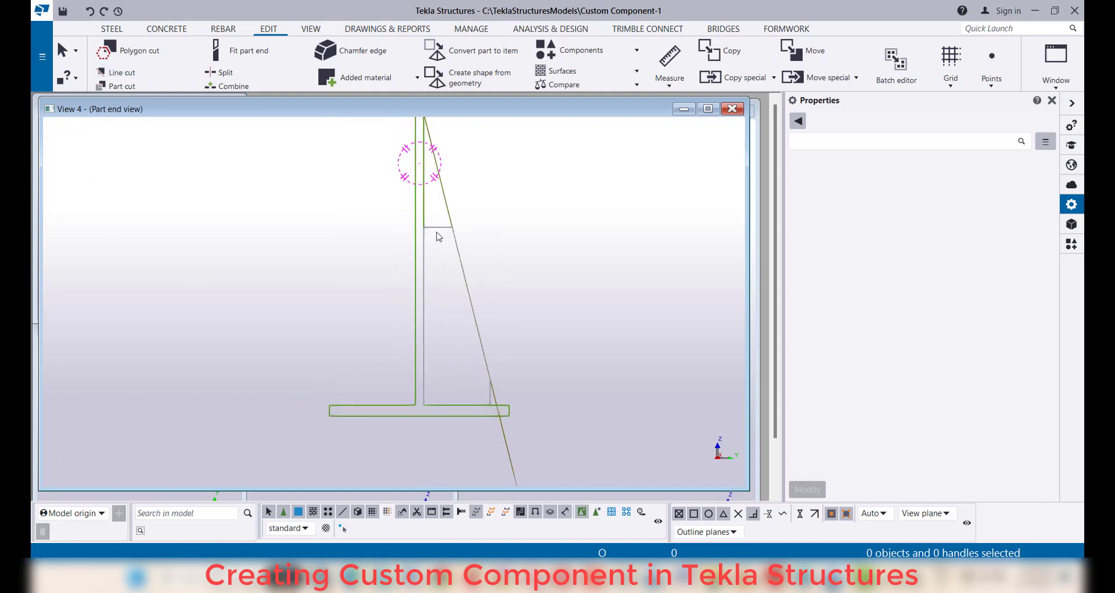
pyautogui.click(439, 236)
pyautogui.scroll(2, 436, 334)
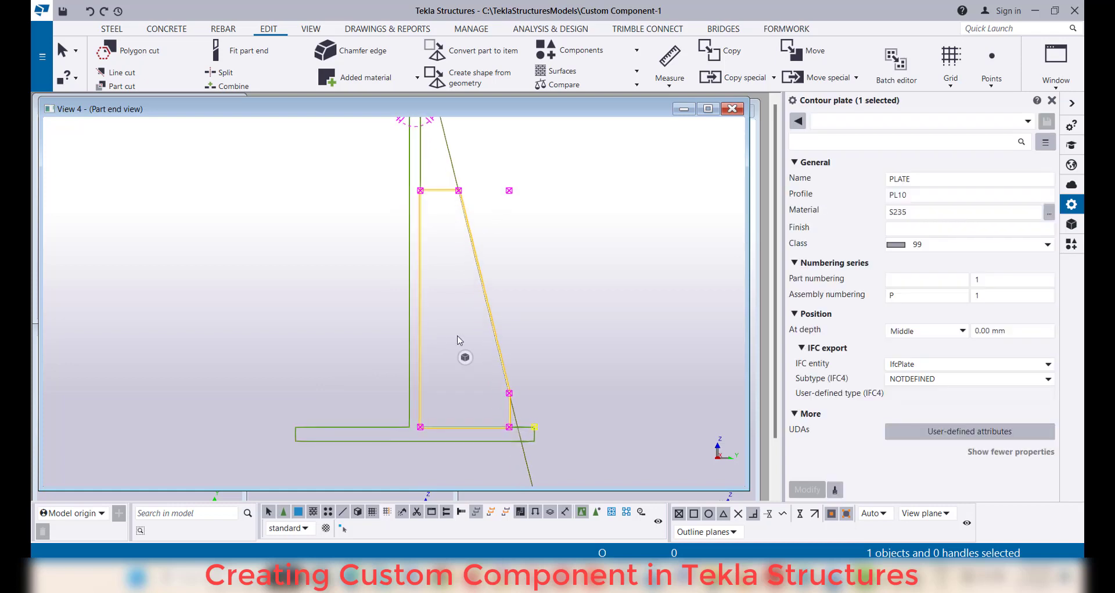
pyautogui.moveTo(465, 356)
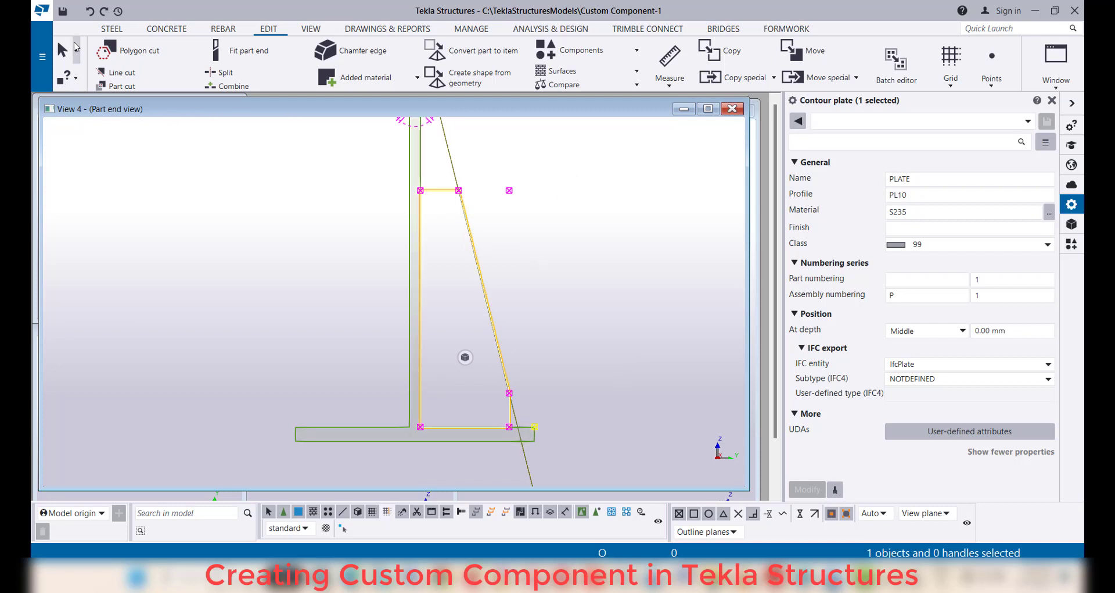
pyautogui.click(242, 180)
pyautogui.scroll(-1, 241, 179)
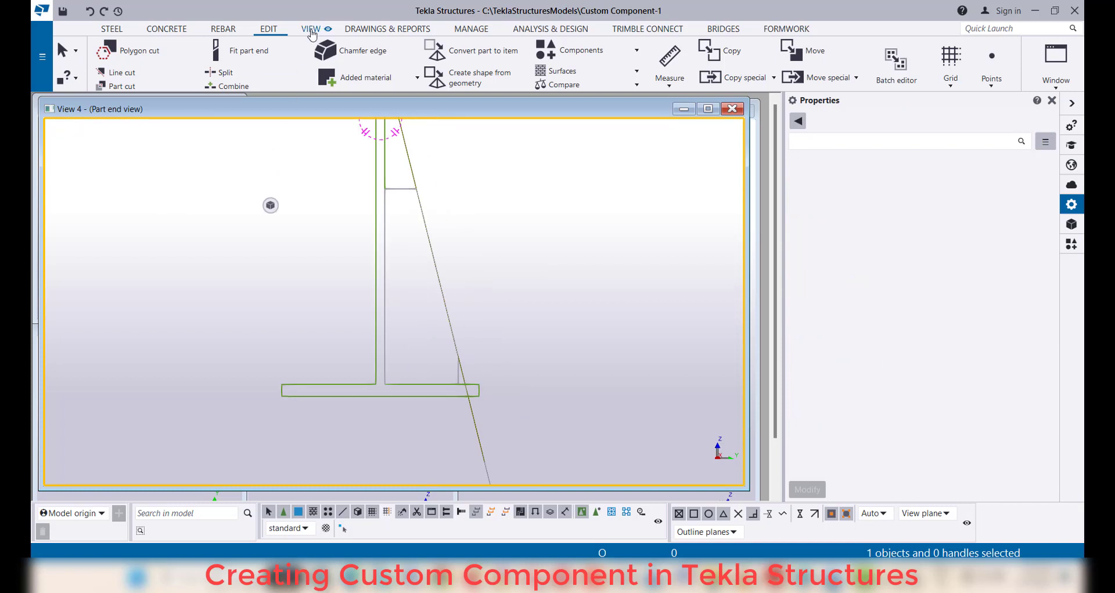
# Set the work plane parallel to the plane of the part end view
pyautogui.click(311, 32)
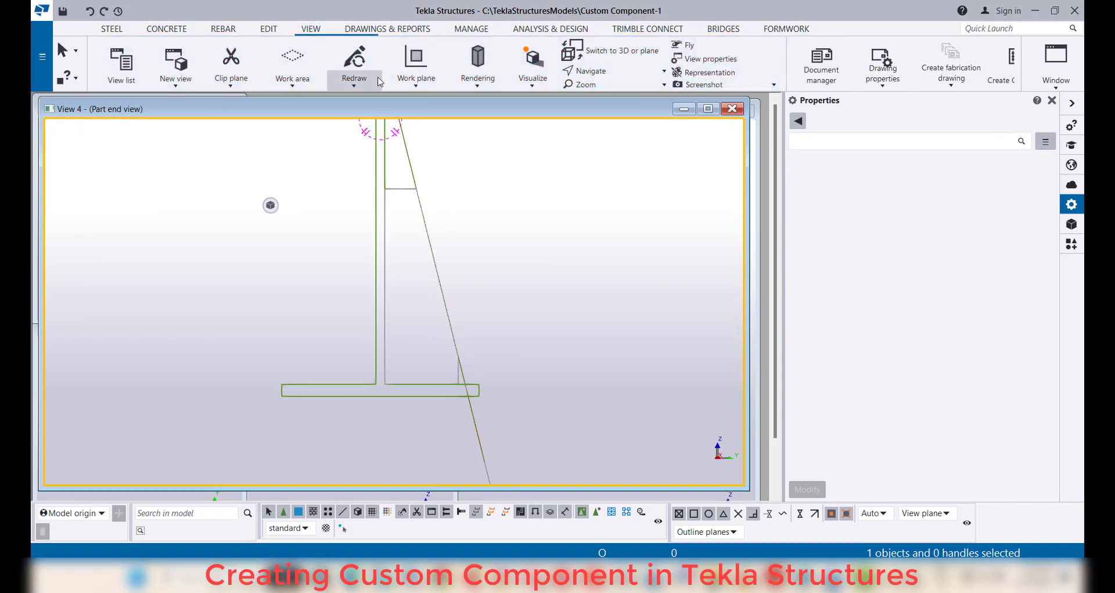
pyautogui.click(399, 83)
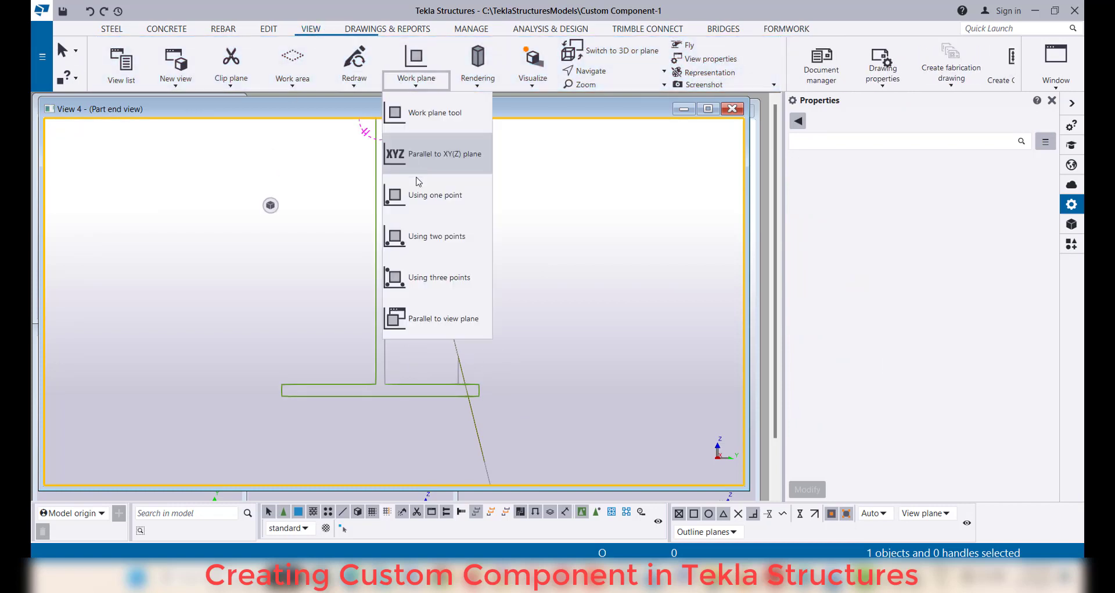
pyautogui.click(407, 319)
pyautogui.scroll(-1, 260, 379)
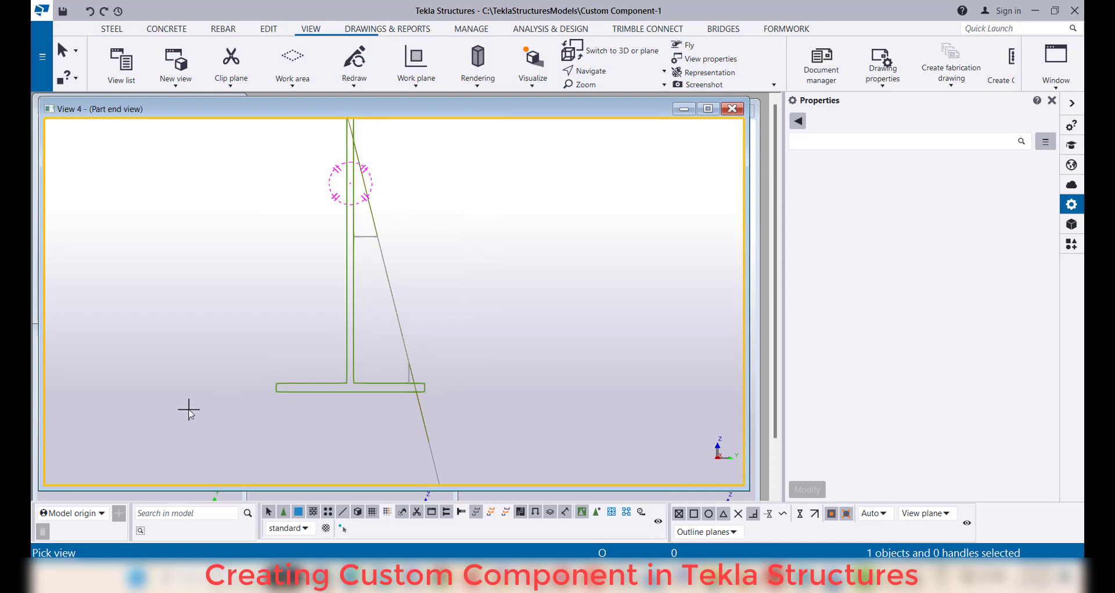
pyautogui.click(188, 410)
pyautogui.scroll(-1, 388, 227)
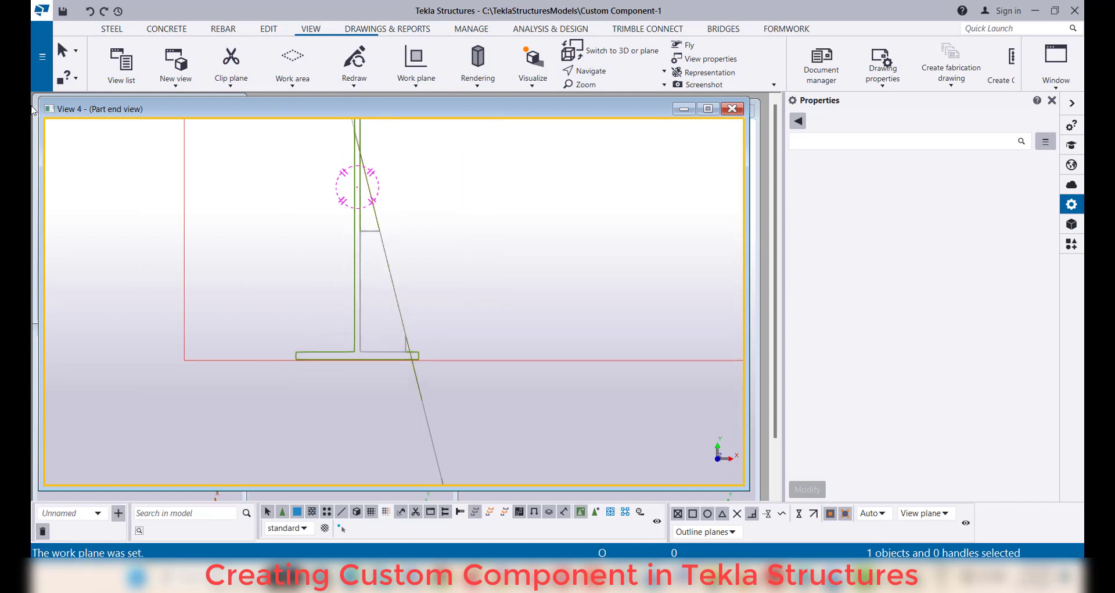
# Mirror-copy the sloped plate across the web about the beam's vertical centre line, with X0 0.00, Y0 -199.00 and angle -90.00
pyautogui.scroll(1, 302, 219)
pyautogui.click(389, 240)
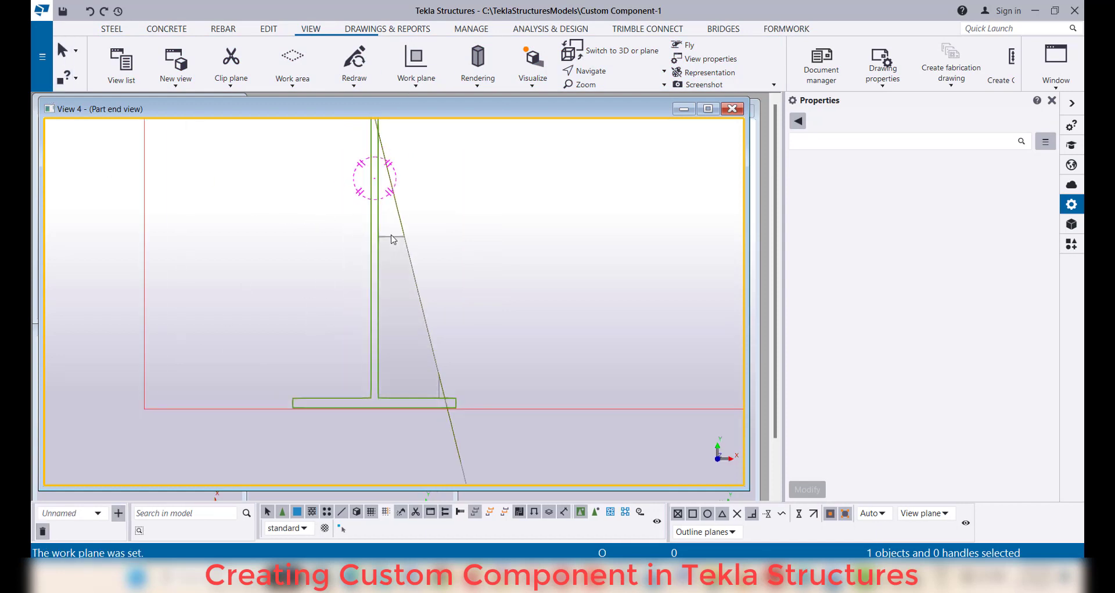
pyautogui.rightClick(488, 205)
pyautogui.moveTo(632, 243)
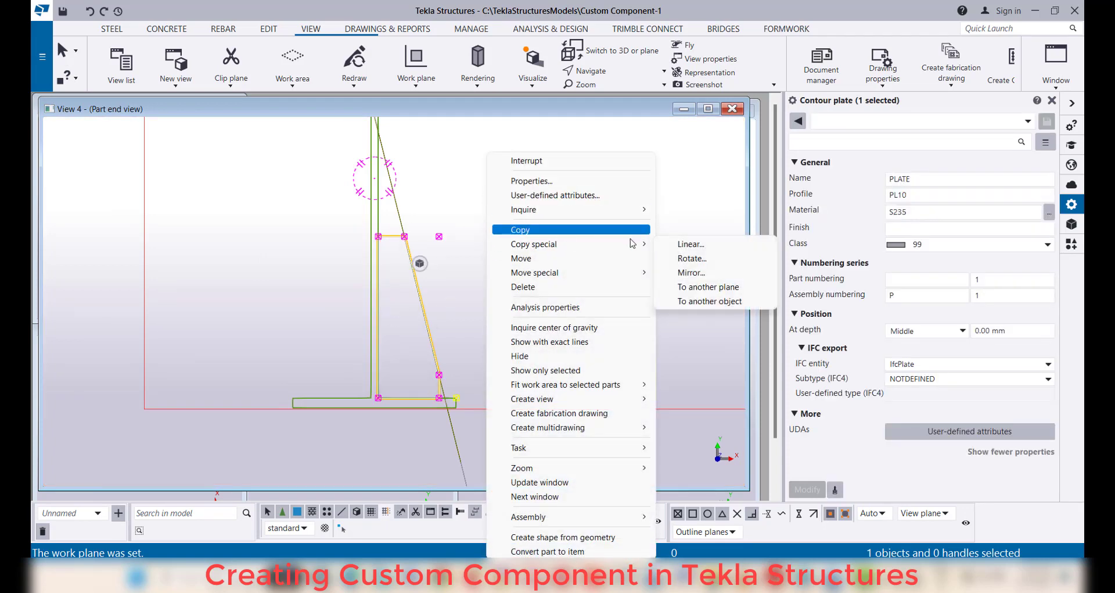
pyautogui.click(691, 272)
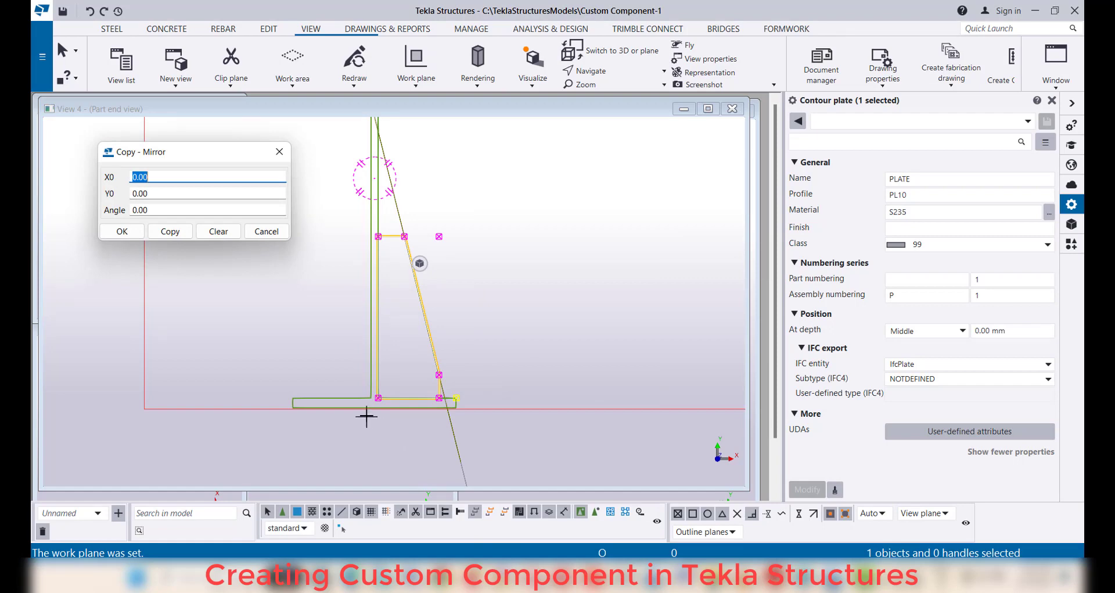
pyautogui.scroll(3, 367, 416)
pyautogui.click(379, 402)
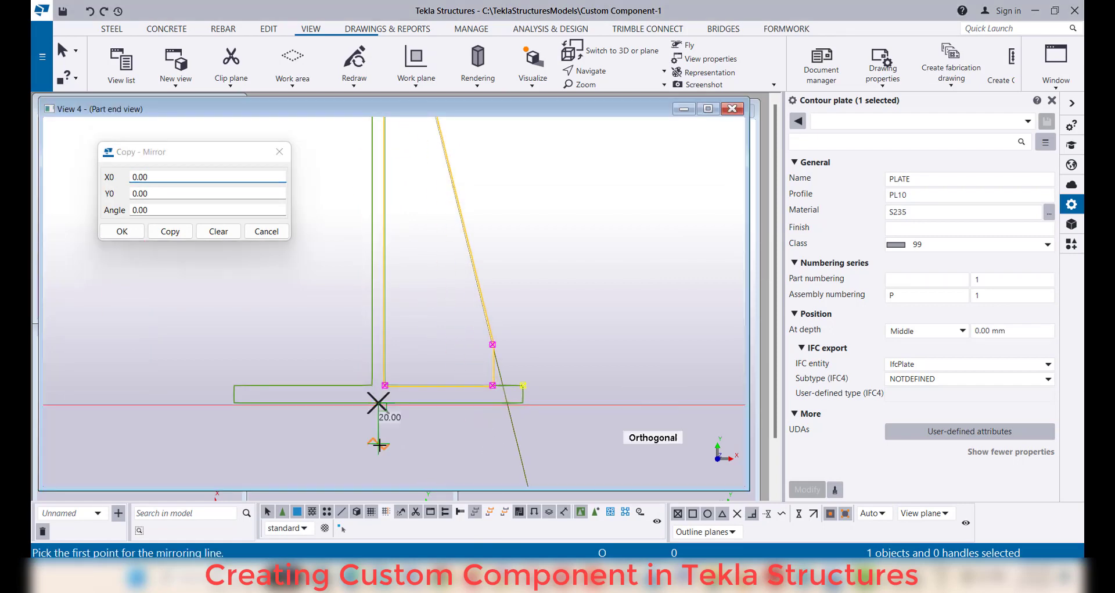
pyautogui.click(381, 448)
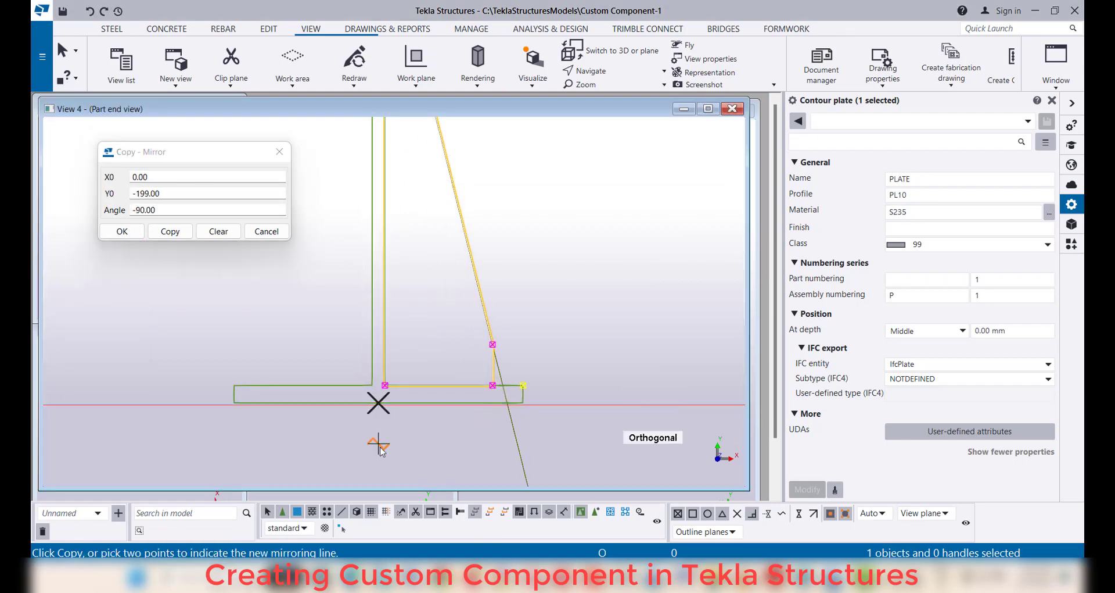
pyautogui.click(180, 233)
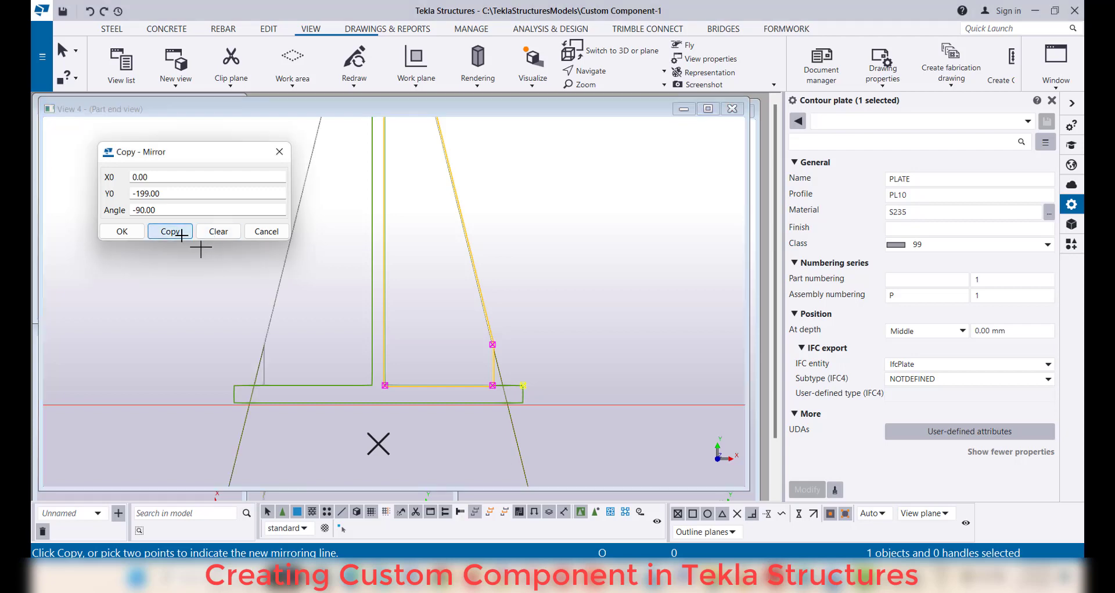
pyautogui.scroll(-5, 390, 345)
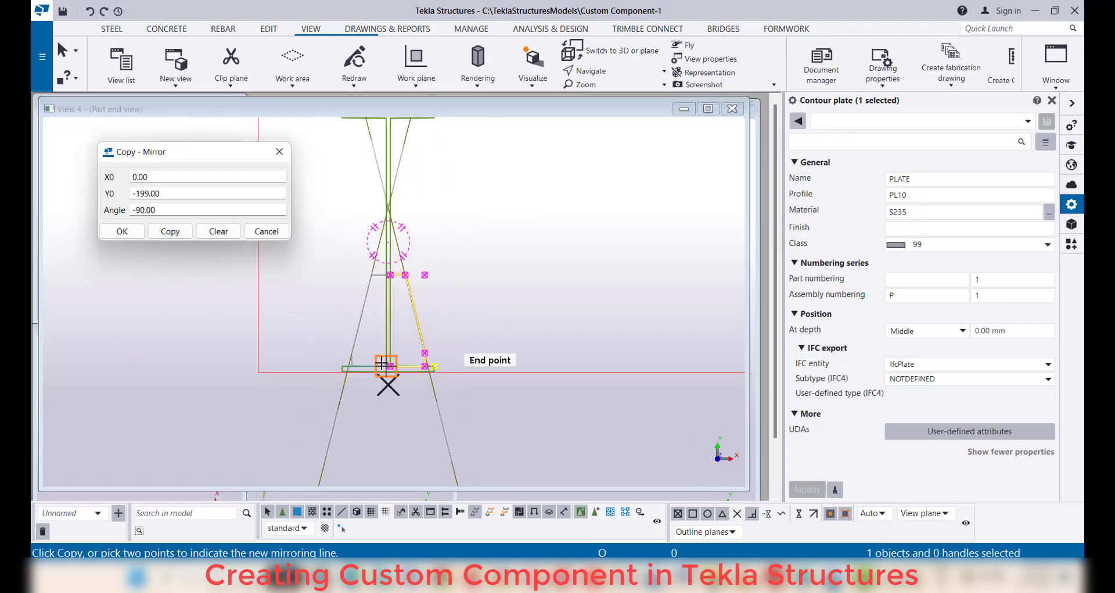
pyautogui.click(122, 231)
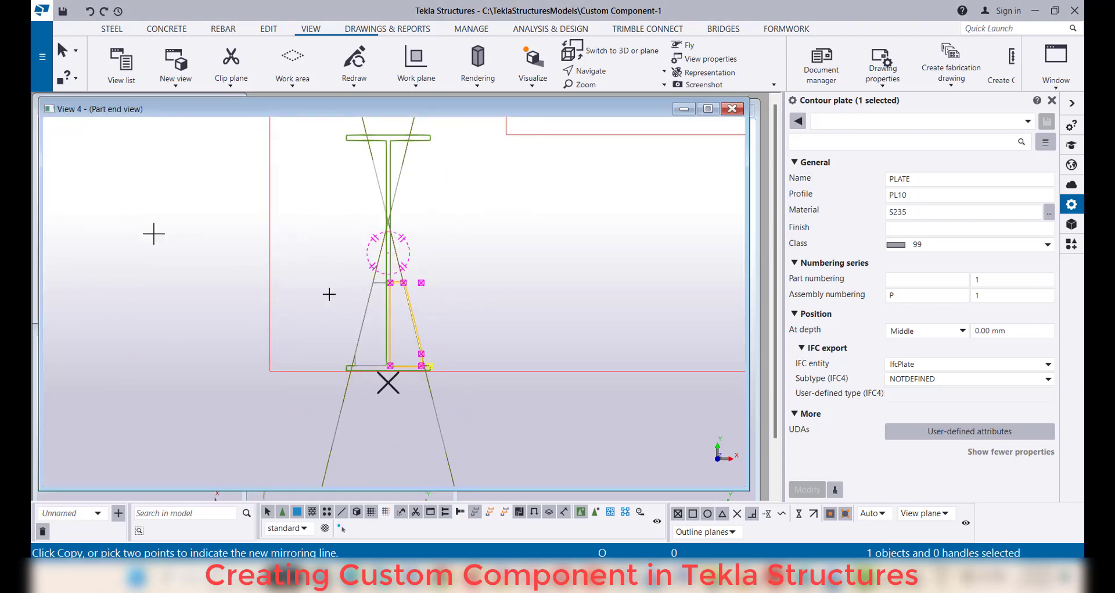
pyautogui.scroll(4, 407, 297)
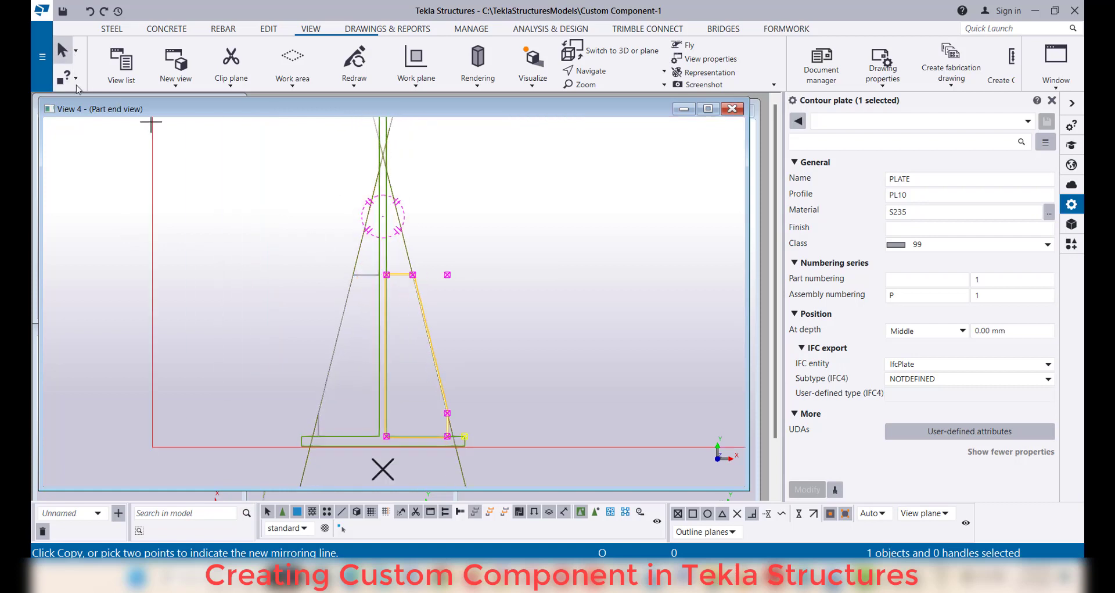
pyautogui.press('Escape')
# Mirror-copy both sloped plates to the top flange about the beam's horizontal mid-height line, with X0 3.20, Y0 0.00 and angle 0.00
pyautogui.scroll(5, 437, 270)
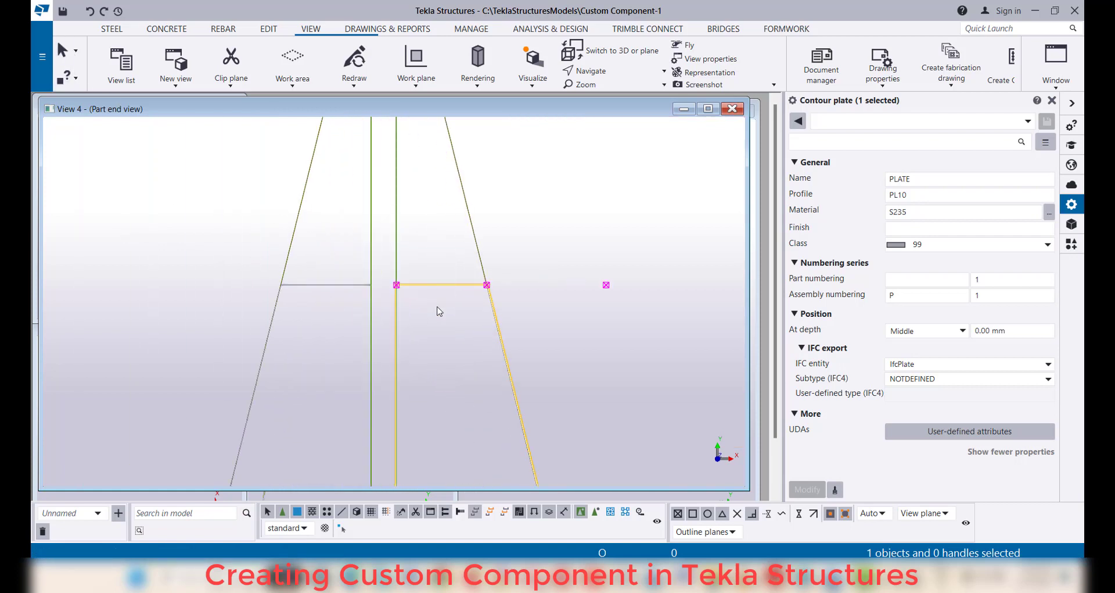
pyautogui.press('super+space')
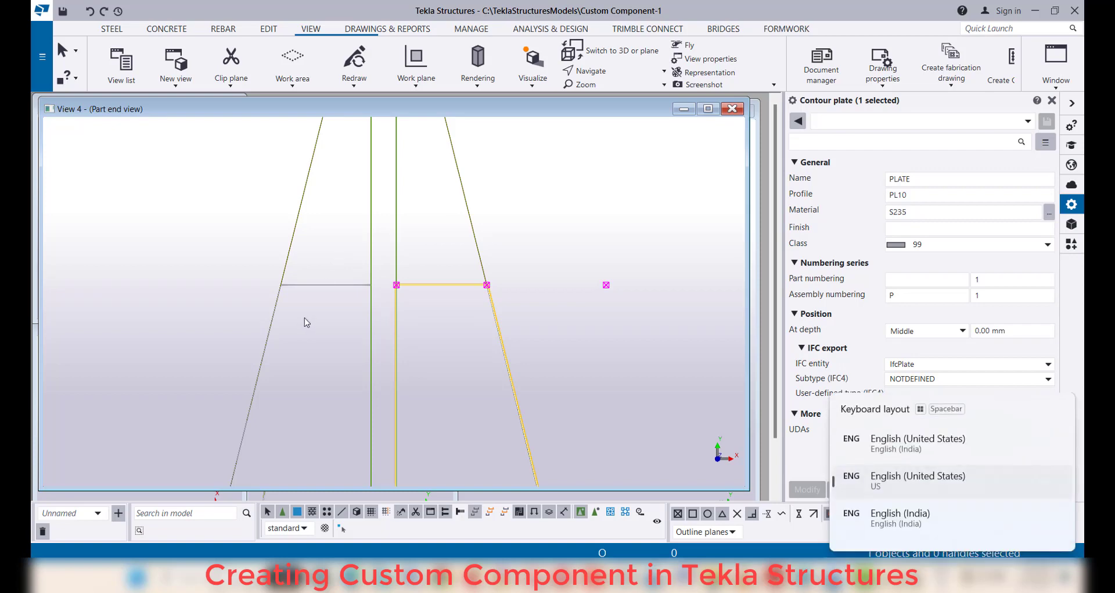
pyautogui.moveTo(360, 239); pyautogui.dragTo(334, 304)
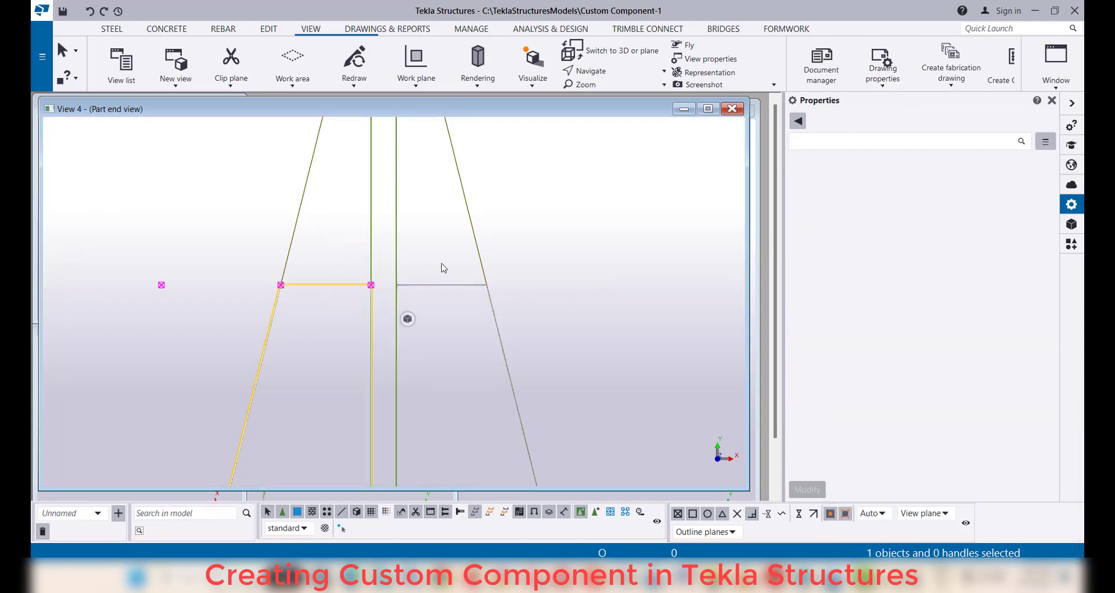
pyautogui.keyDown('ctrl'); pyautogui.moveTo(443, 261); pyautogui.dragTo(432, 310); pyautogui.keyUp('ctrl')
pyautogui.scroll(-5, 434, 314)
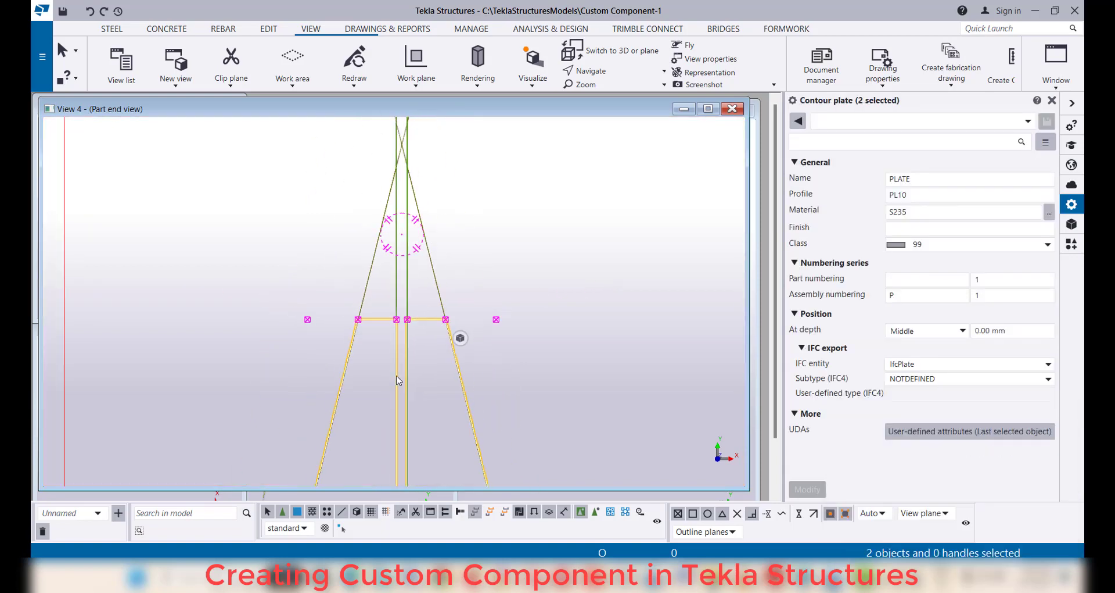
pyautogui.rightClick(517, 233)
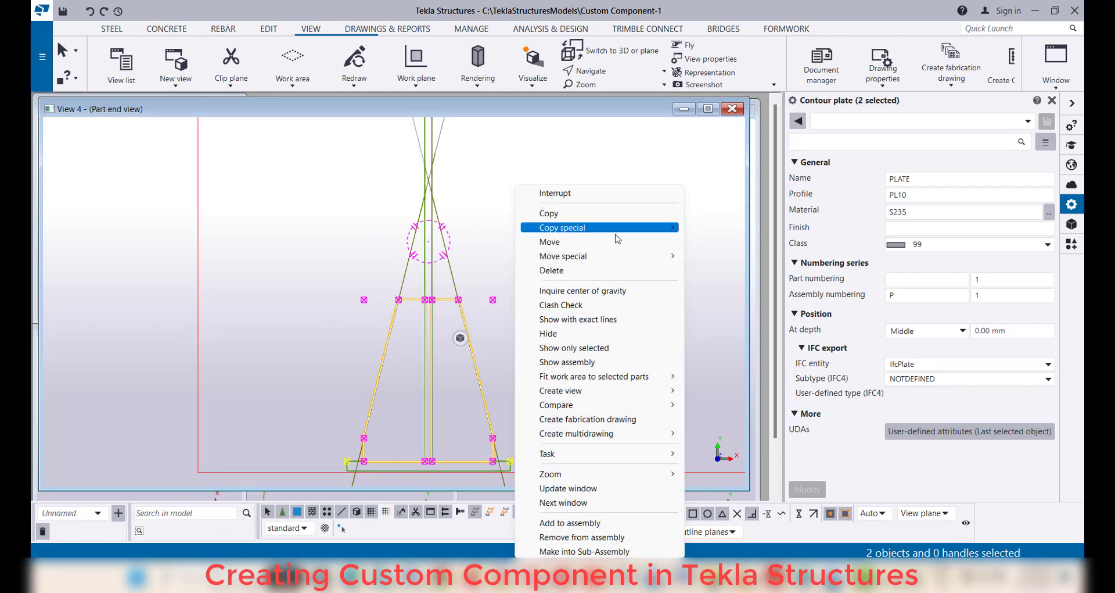
pyautogui.moveTo(615, 227)
pyautogui.click(721, 256)
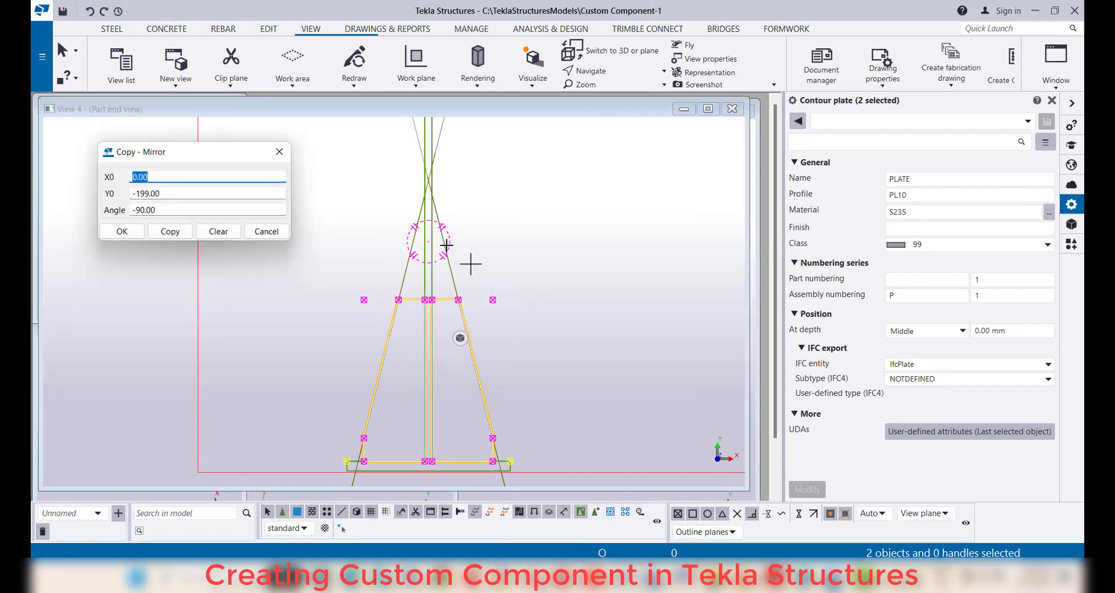
pyautogui.click(432, 234)
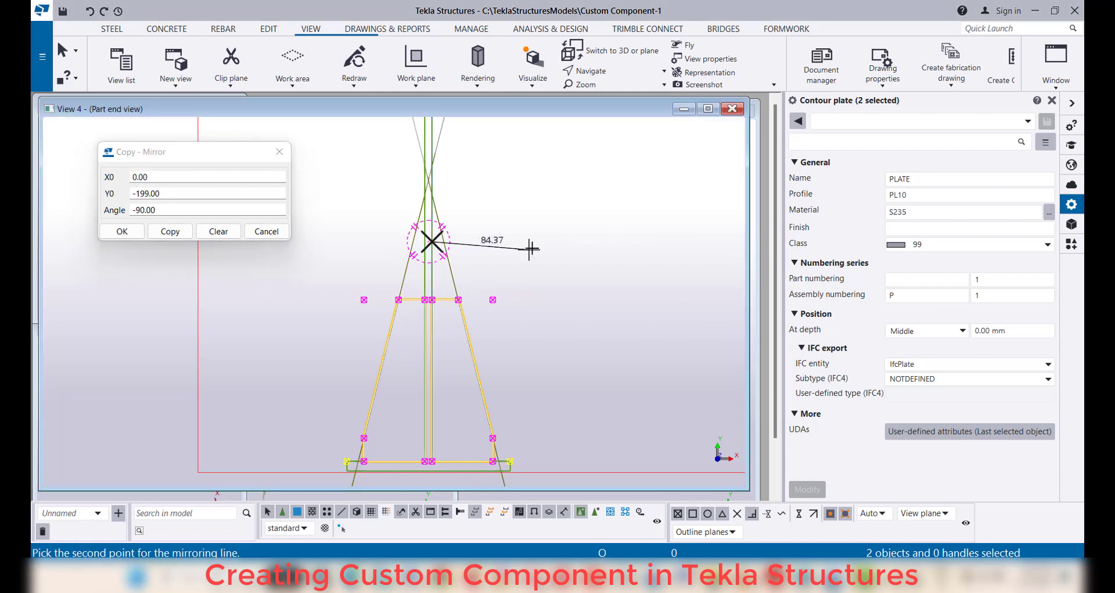
pyautogui.click(535, 244)
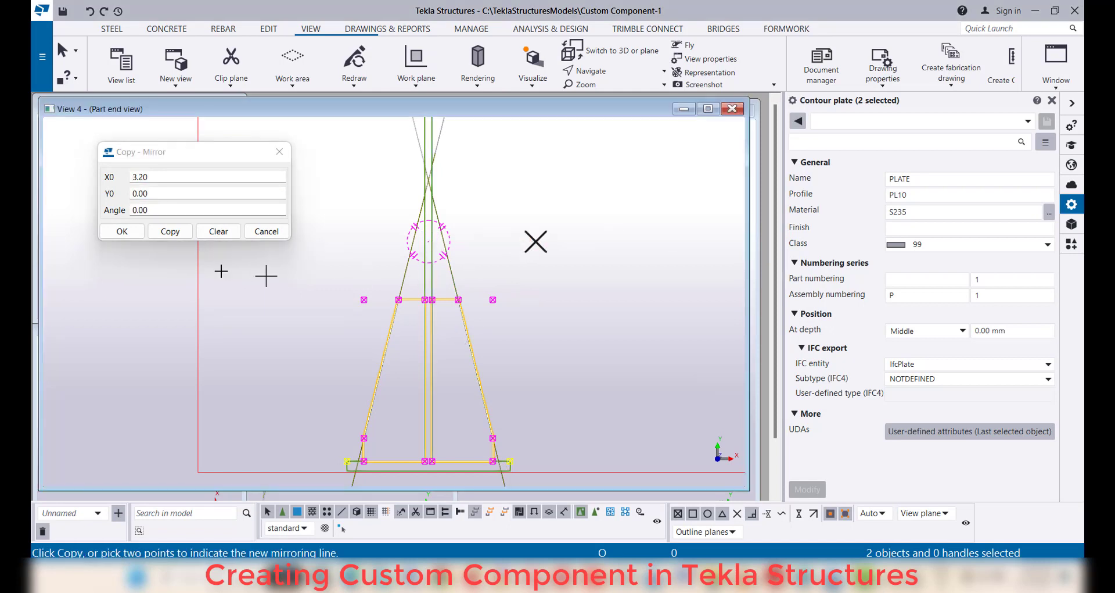
pyautogui.click(164, 237)
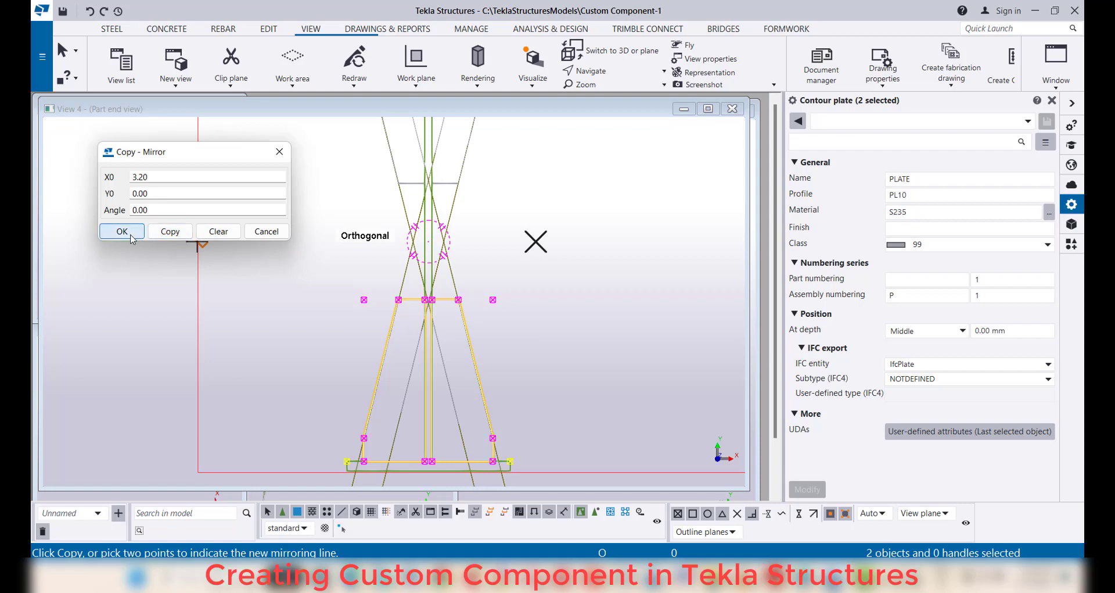
pyautogui.click(131, 234)
pyautogui.scroll(-5, 390, 385)
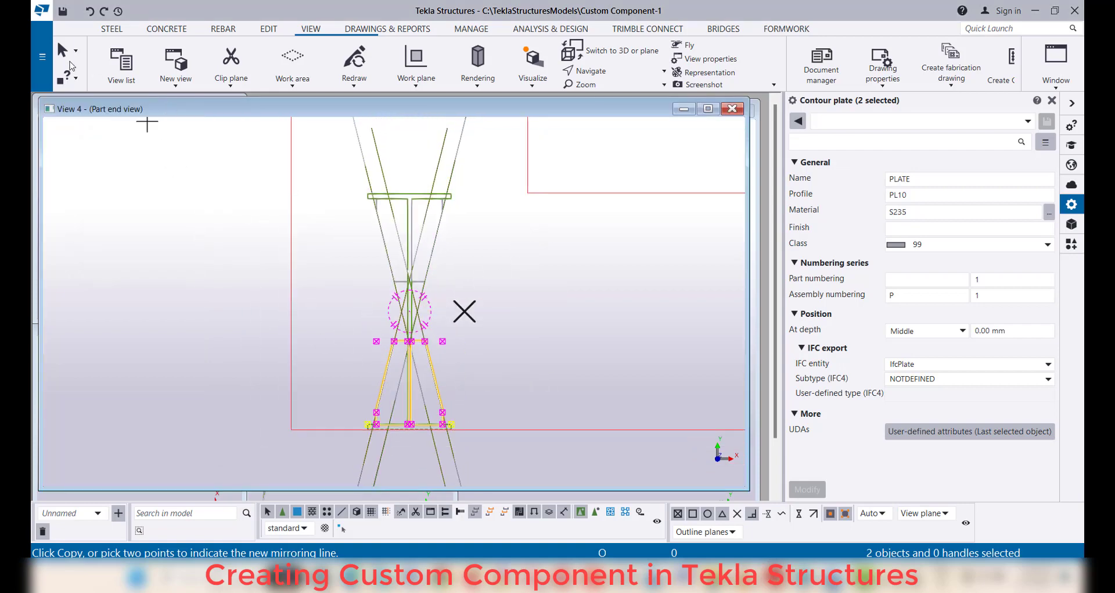
pyautogui.click(68, 64)
pyautogui.click(179, 229)
# Change the class of all four sloped contour plates to 2 and clear the selection
pyautogui.scroll(-3, 258, 239)
pyautogui.scroll(4, 417, 268)
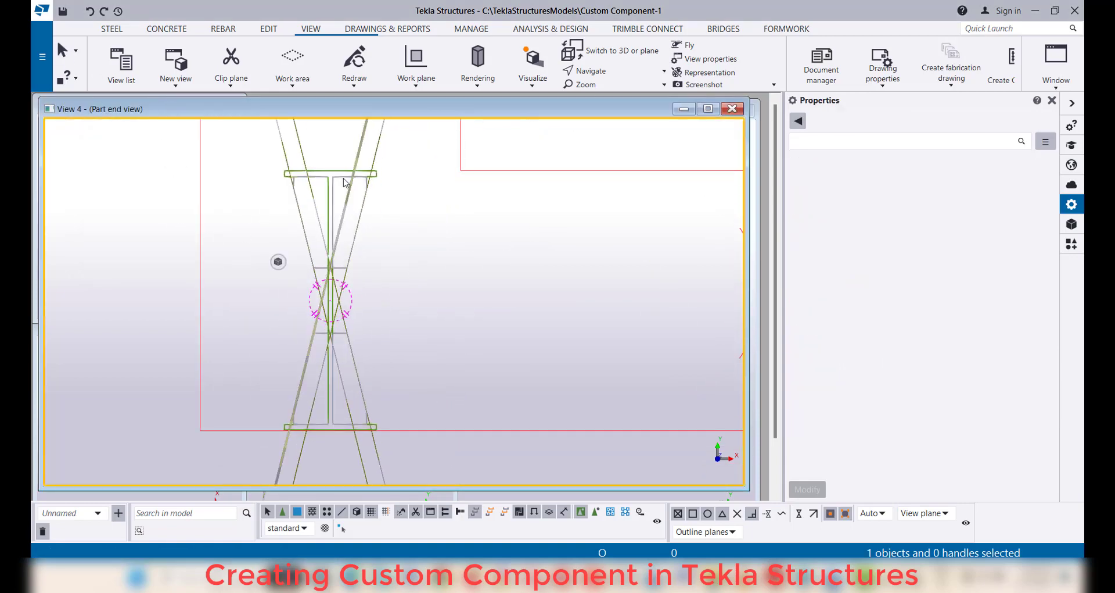
pyautogui.scroll(-1, 397, 224)
pyautogui.moveTo(396, 224); pyautogui.dragTo(422, 237, button='middle')
pyautogui.scroll(2, 422, 238)
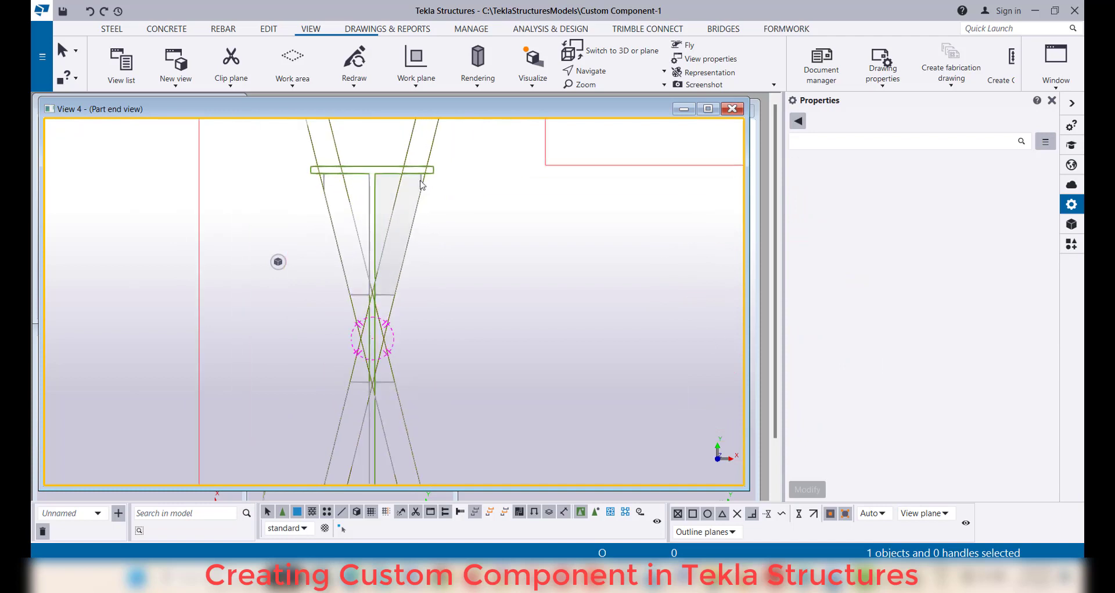
pyautogui.click(417, 185)
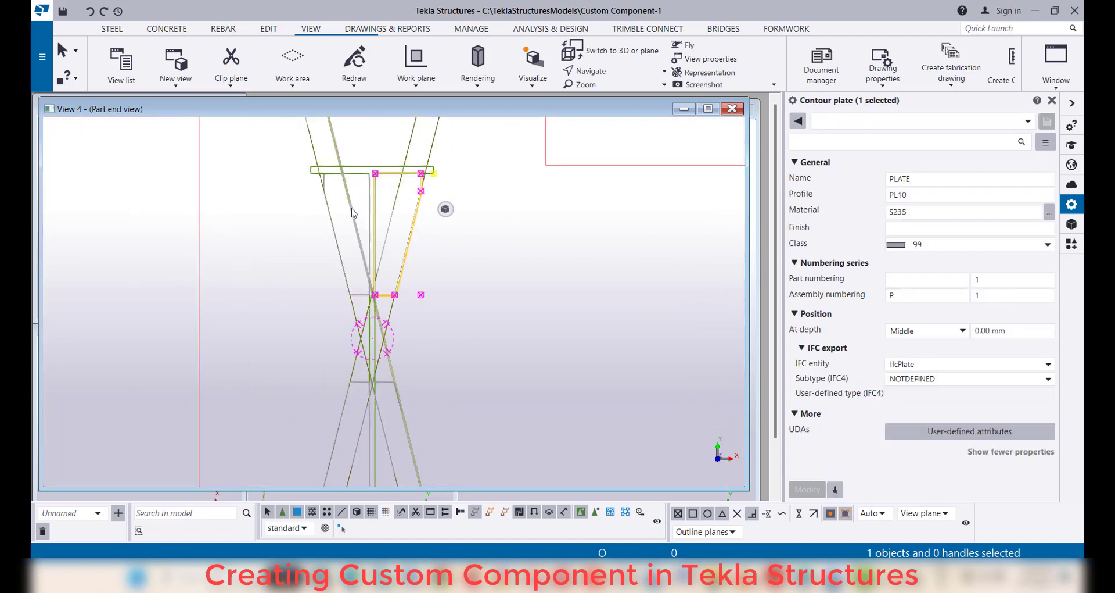
pyautogui.keyDown('ctrl'); pyautogui.click(327, 181); pyautogui.keyUp('ctrl')
pyautogui.scroll(-3, 441, 177)
pyautogui.scroll(3, 381, 386)
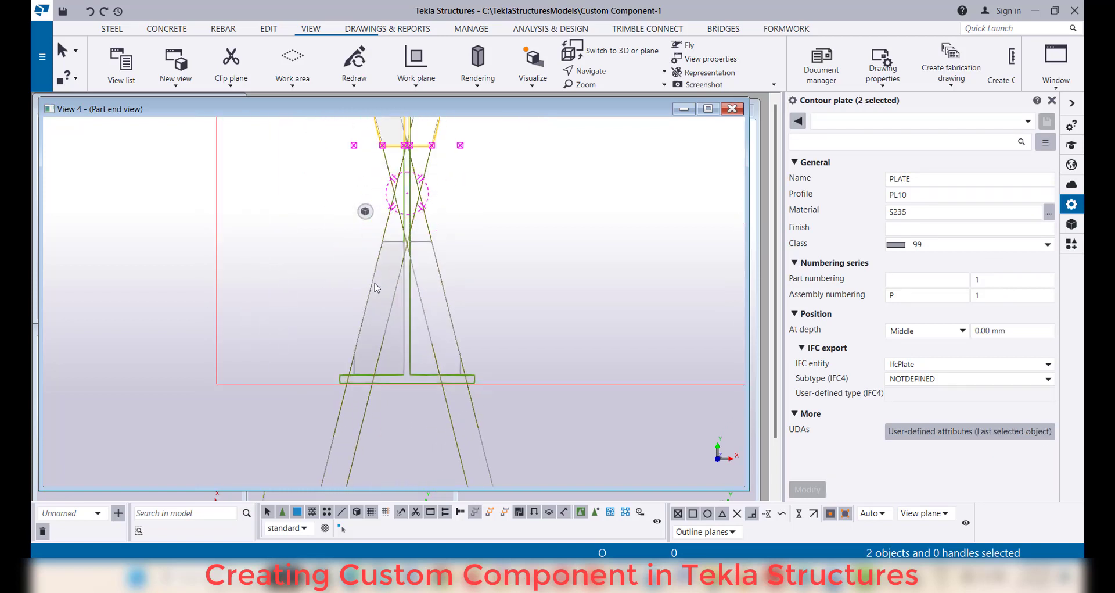
pyautogui.keyDown('ctrl'); pyautogui.click(393, 244); pyautogui.keyUp('ctrl')
pyautogui.keyDown('ctrl'); pyautogui.click(423, 250); pyautogui.keyUp('ctrl')
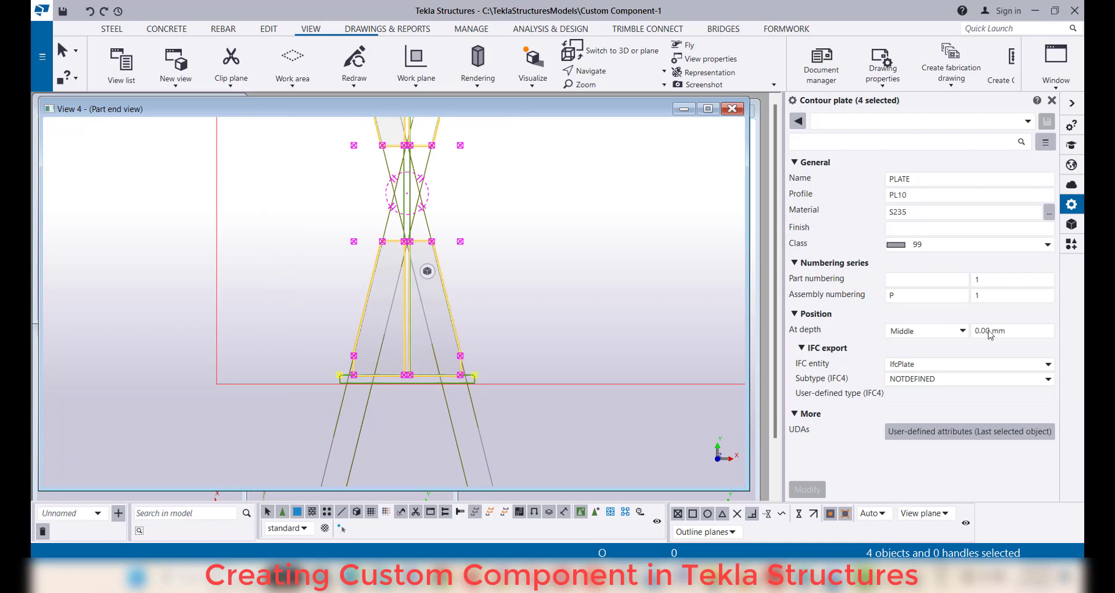
pyautogui.click(1028, 246)
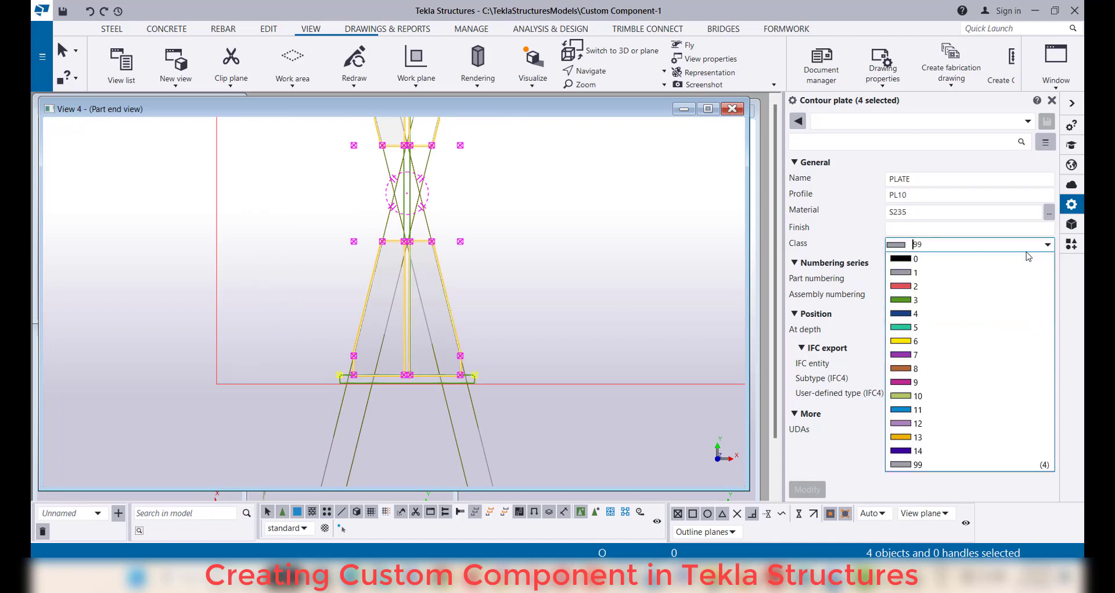
pyautogui.click(998, 286)
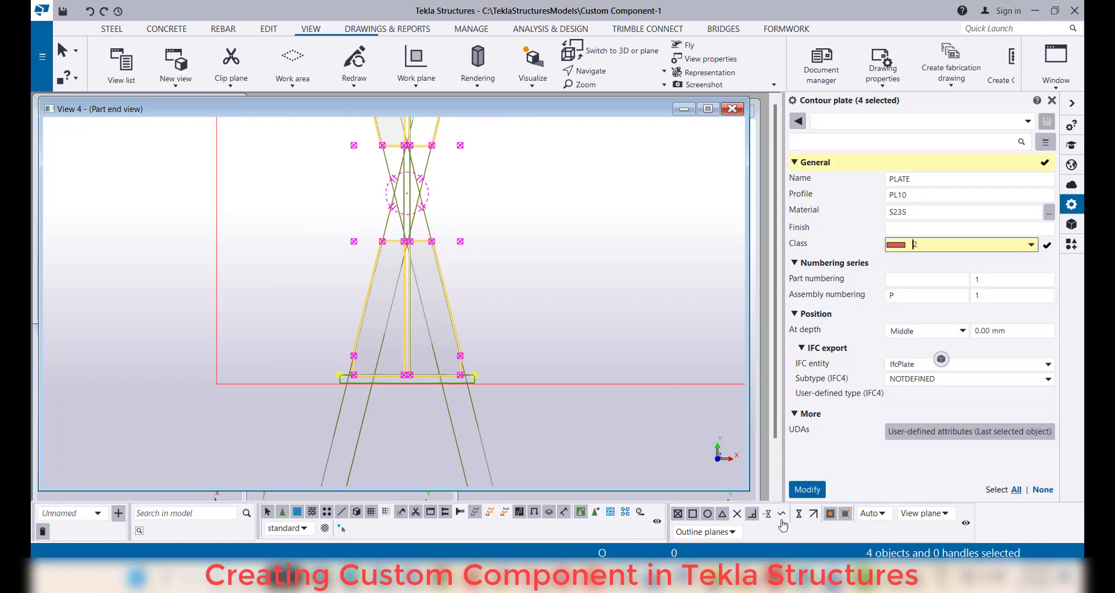
pyautogui.click(808, 489)
pyautogui.scroll(-1, 533, 308)
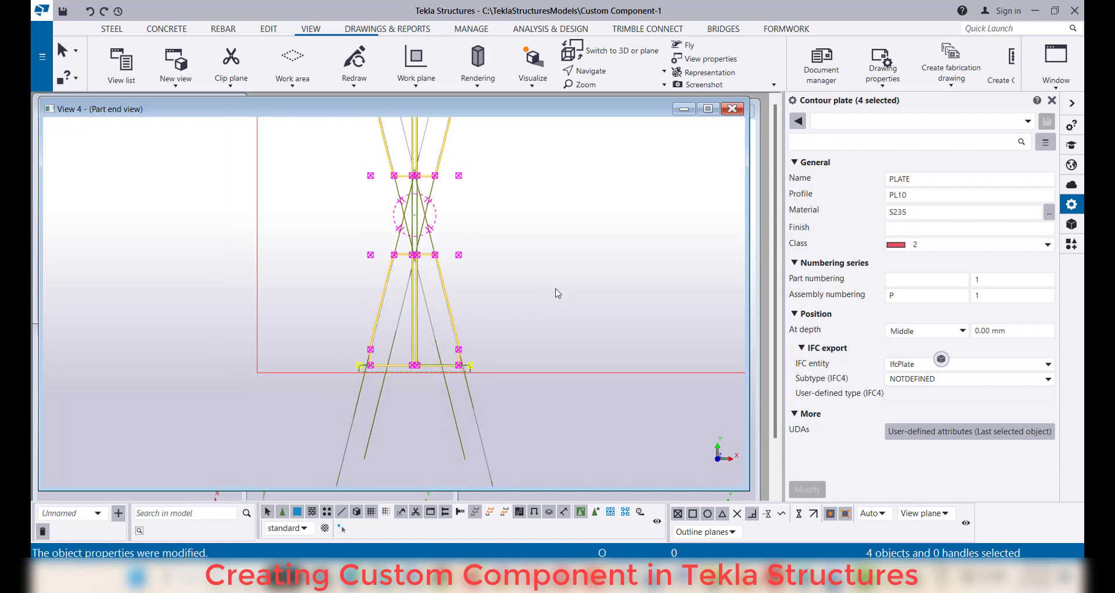
pyautogui.click(550, 296)
# Hide the two longer diagonal cut lines extending below the beam's bottom flange
pyautogui.scroll(-4, 541, 303)
pyautogui.scroll(9, 474, 135)
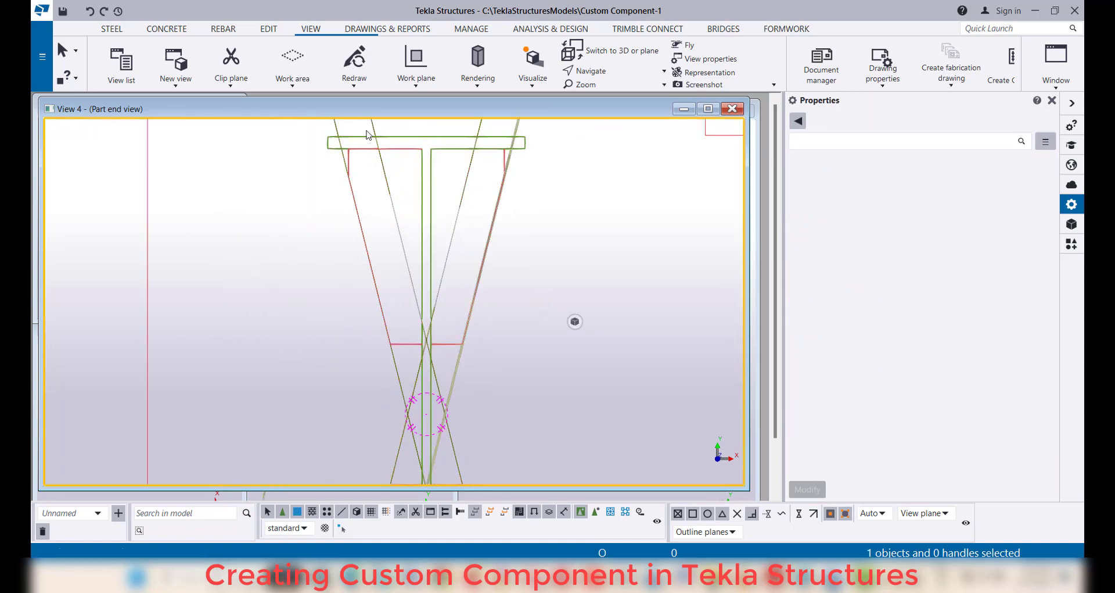
pyautogui.scroll(-7, 367, 135)
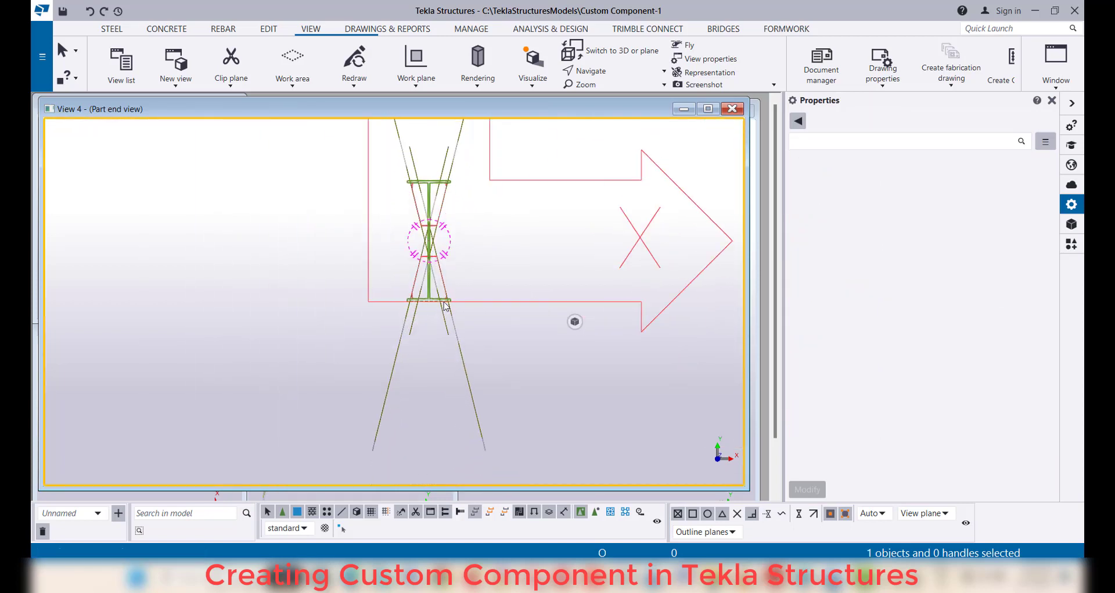
pyautogui.scroll(2, 444, 305)
pyautogui.moveTo(335, 435); pyautogui.dragTo(383, 426)
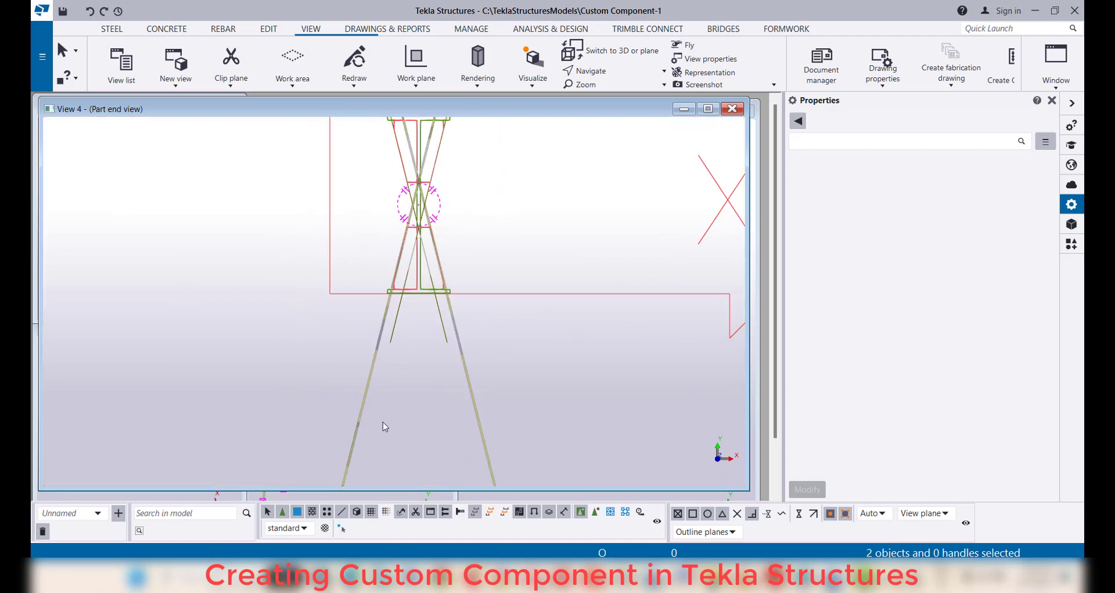
pyautogui.rightClick(370, 395)
pyautogui.click(451, 230)
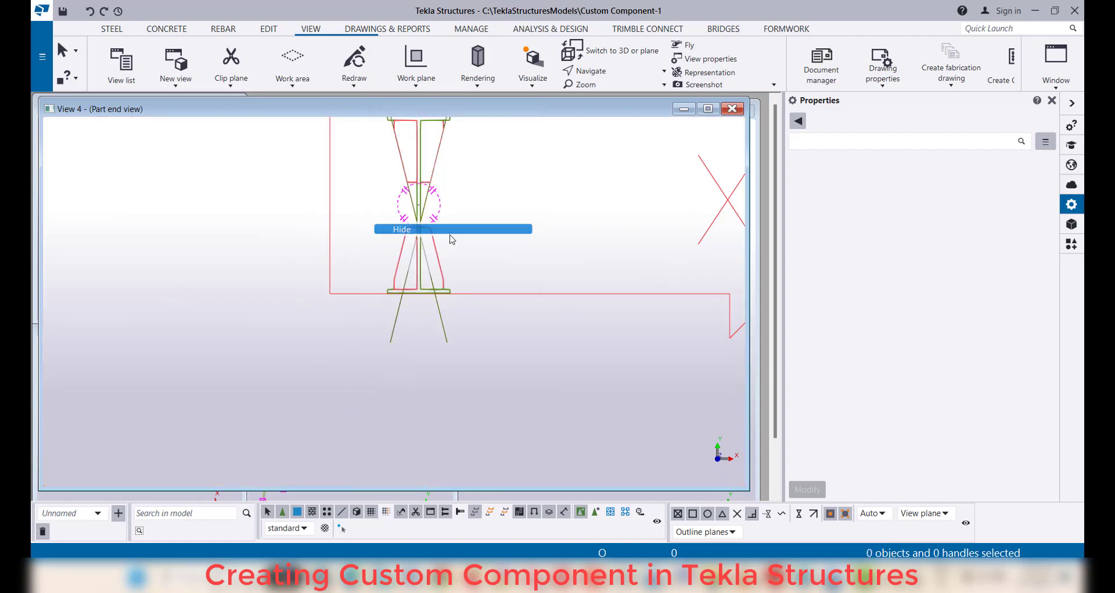
# Hide the remaining pair of crossing cut lines so only the beam section and four plates are displayed
pyautogui.scroll(1, 491, 329)
pyautogui.moveTo(344, 344); pyautogui.dragTo(344, 344)
pyautogui.scroll(-4, 408, 391)
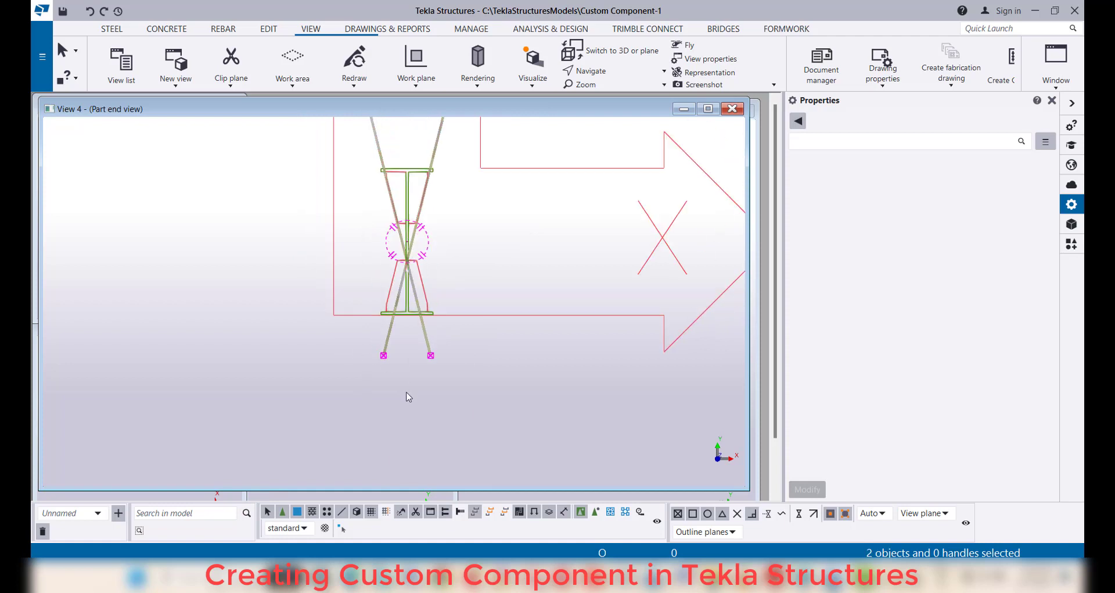
pyautogui.scroll(2, 437, 191)
pyautogui.rightClick(432, 191)
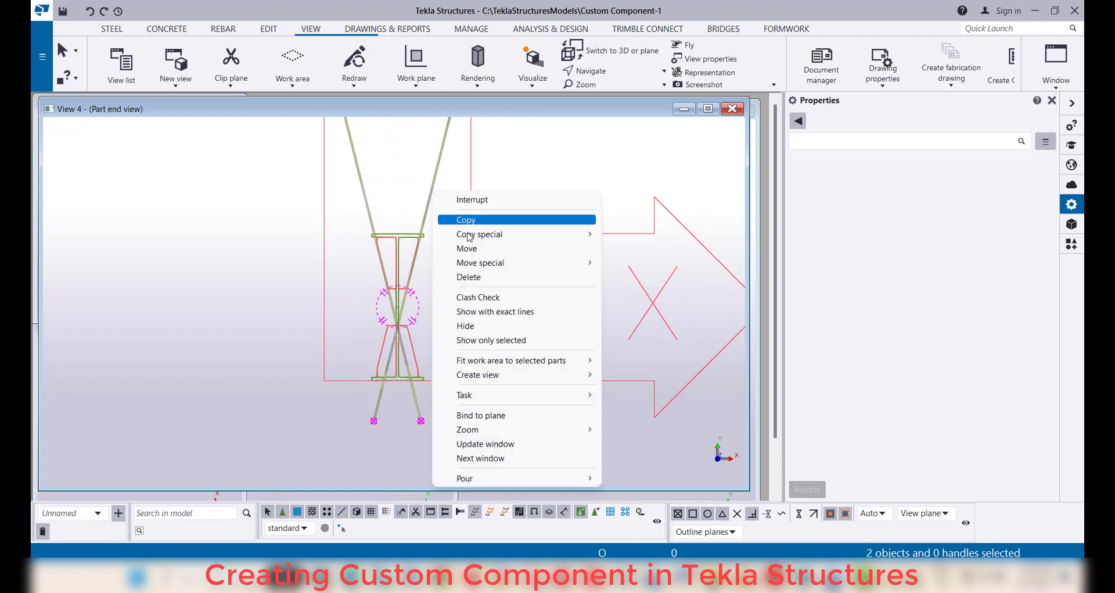
pyautogui.click(481, 329)
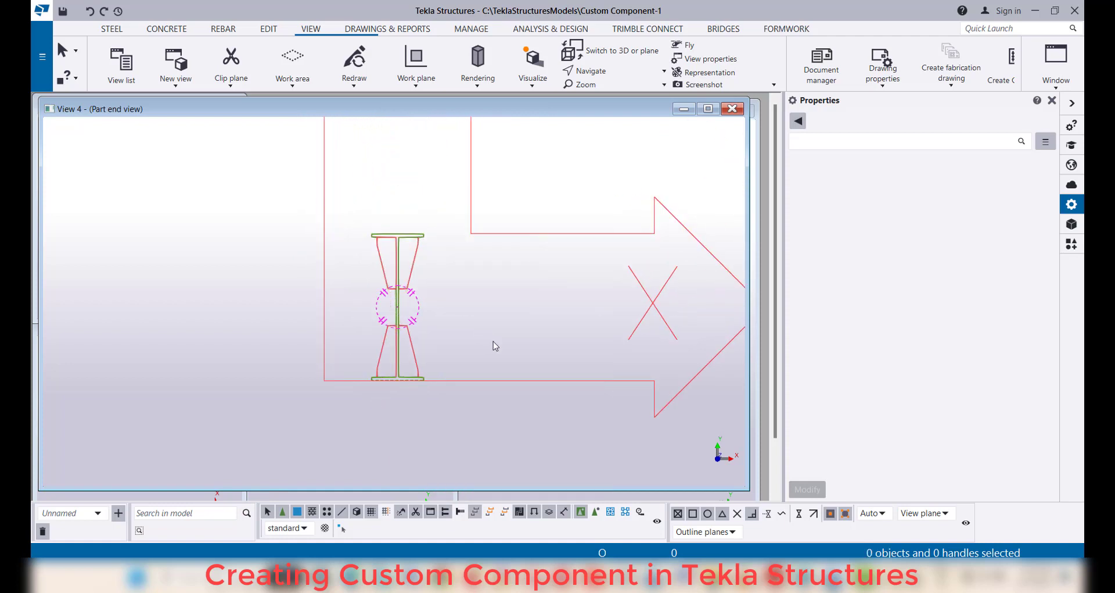
pyautogui.scroll(5, 440, 363)
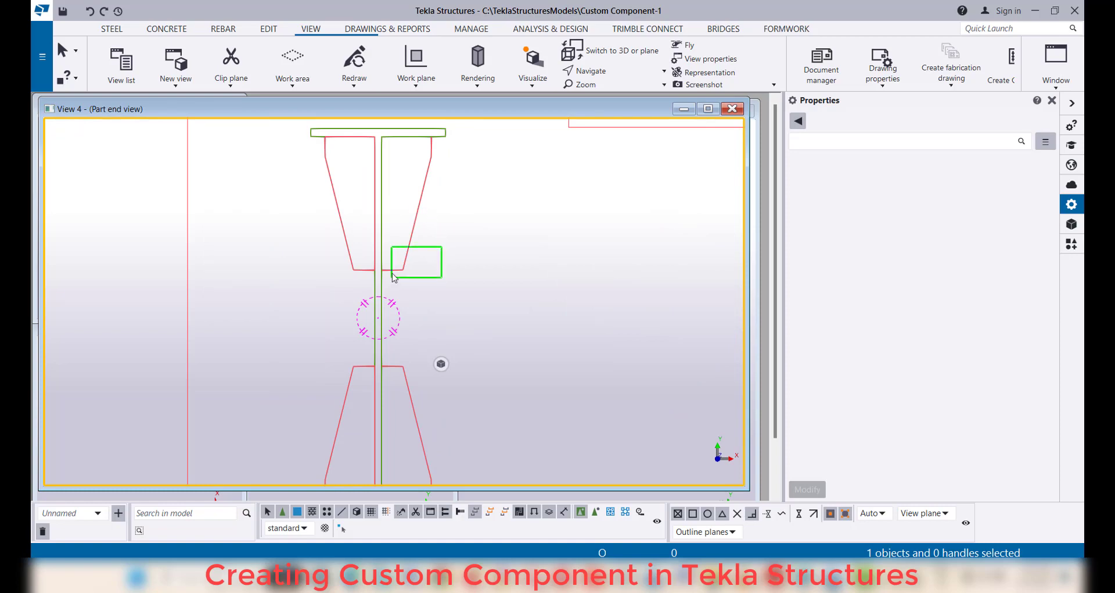
pyautogui.click(394, 277)
pyautogui.scroll(-3, 491, 239)
pyautogui.press('Delete')
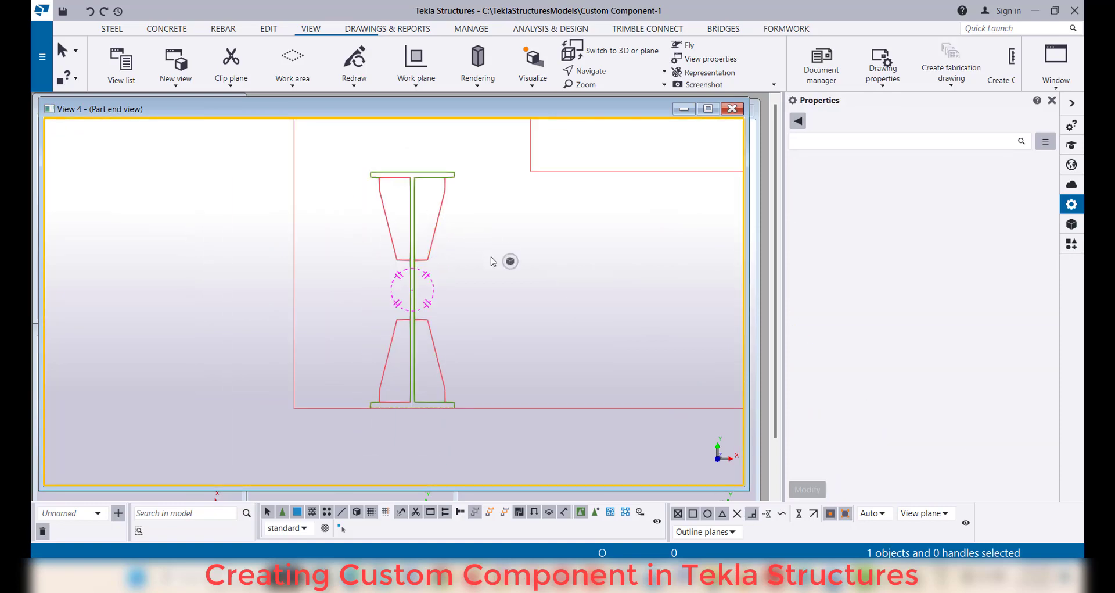